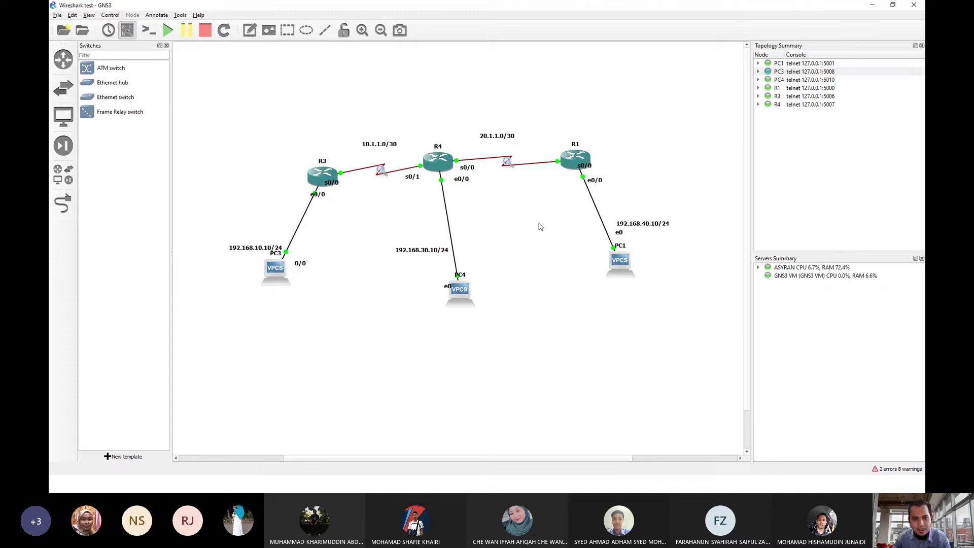
Step: Try to add a "CHAP" text note below the serial link between R3 and R4
left_click(250, 31)
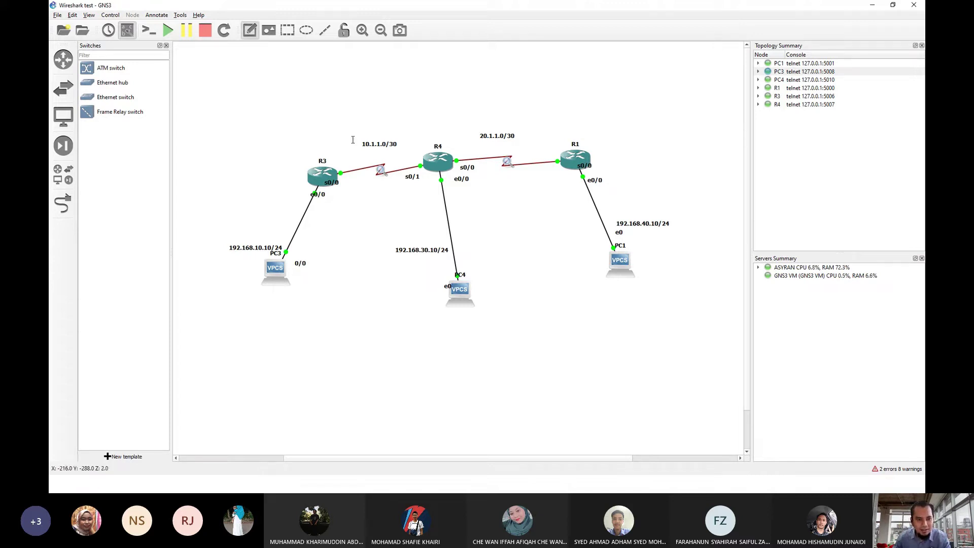
left_click(360, 191)
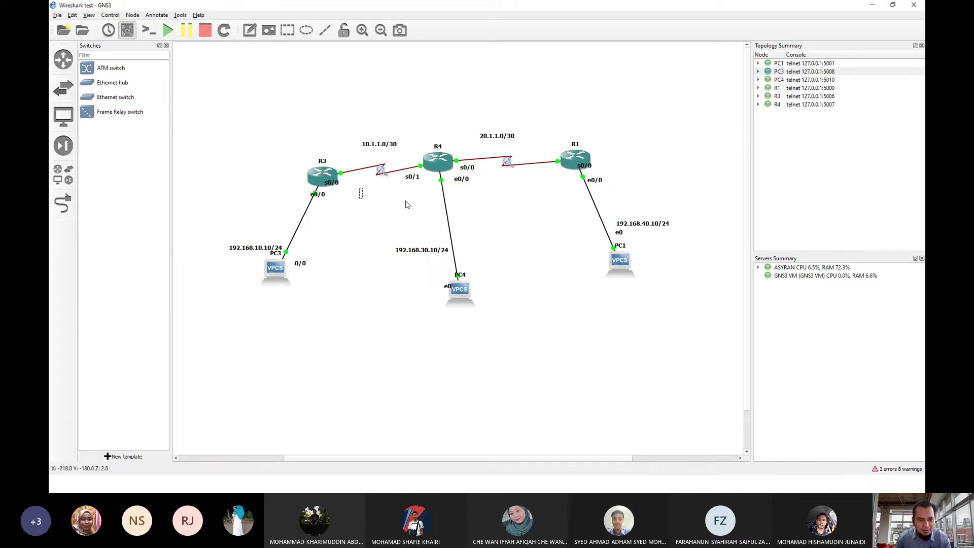
type("CHAP")
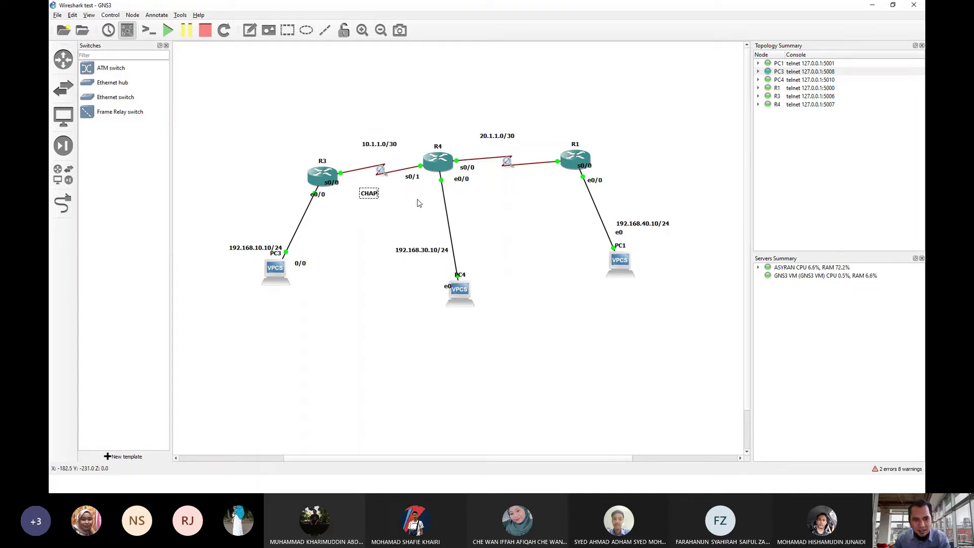
left_click(497, 187)
Step: Try to add a "PAP" text note below the serial link between R4 and R1
left_click(497, 183)
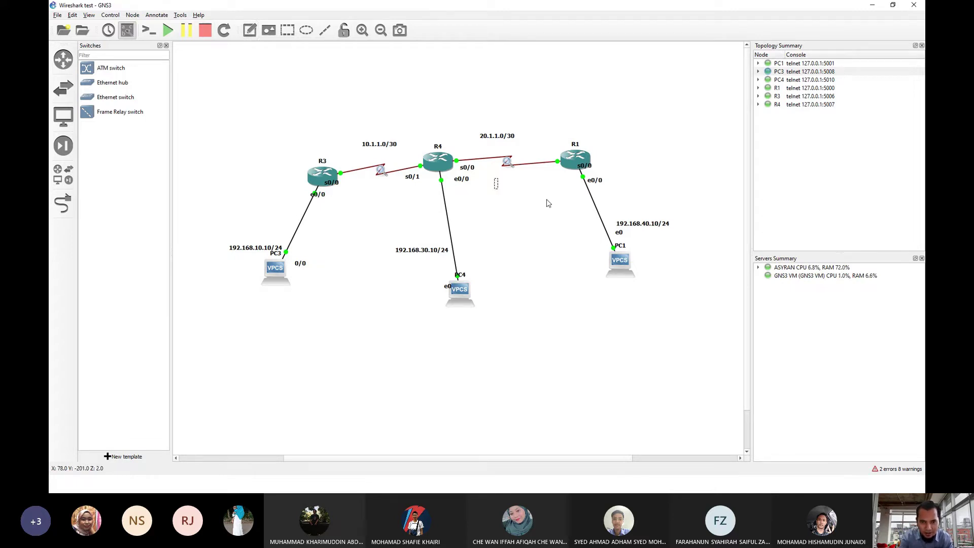
type("PAP")
key("Return")
left_click(381, 194)
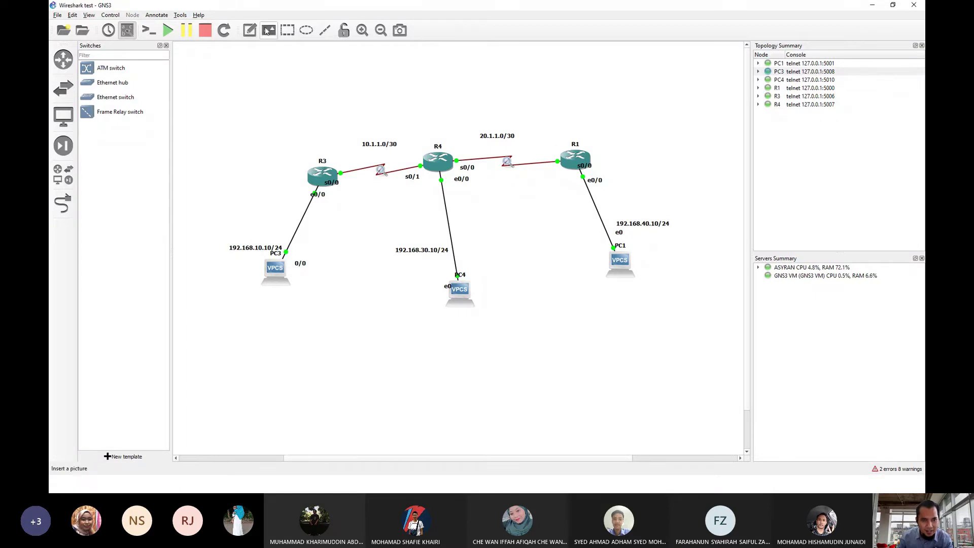
Step: Try again to label the R3–R4 serial link with a "CHAP" text note beneath it
left_click(249, 31)
left_click(358, 189)
type("CHA")
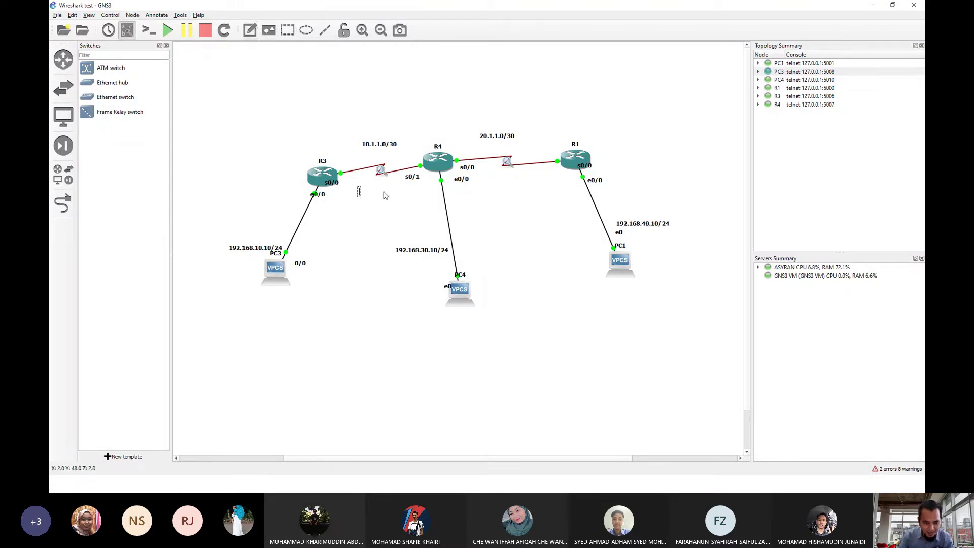
type("P")
key("Return")
left_click(384, 193)
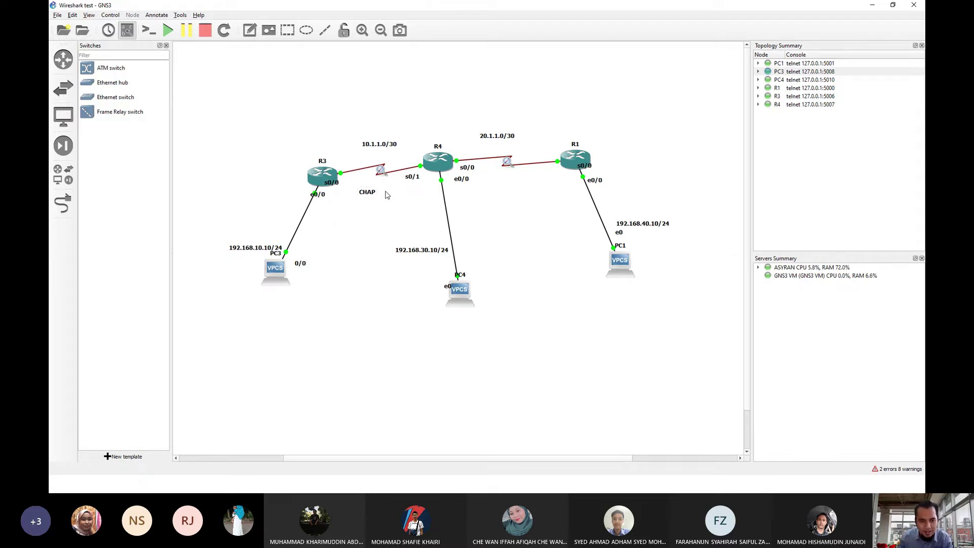
Step: Place a text note reading "CHAP." below the serial link between R3 and R4
left_click(245, 32)
left_click(369, 185)
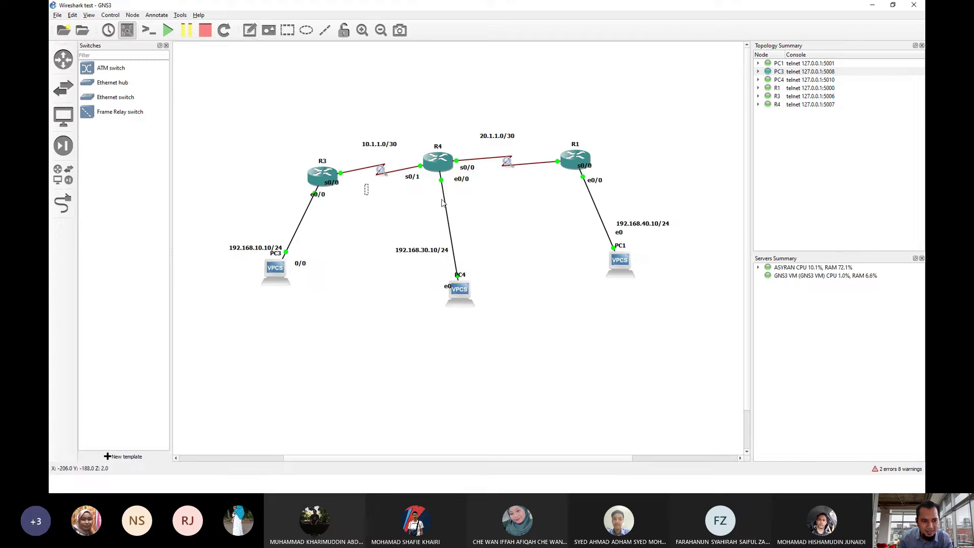
type("CHAP.")
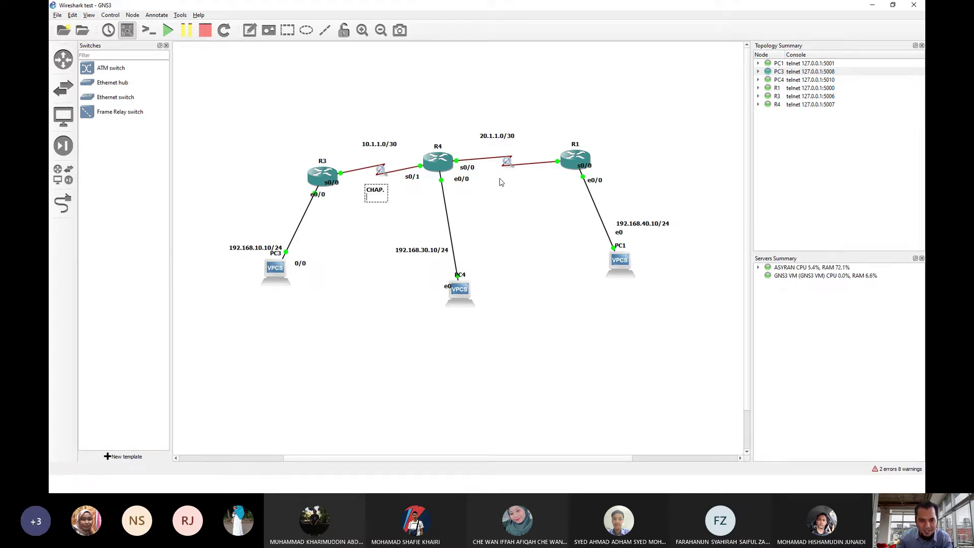
left_click(502, 184)
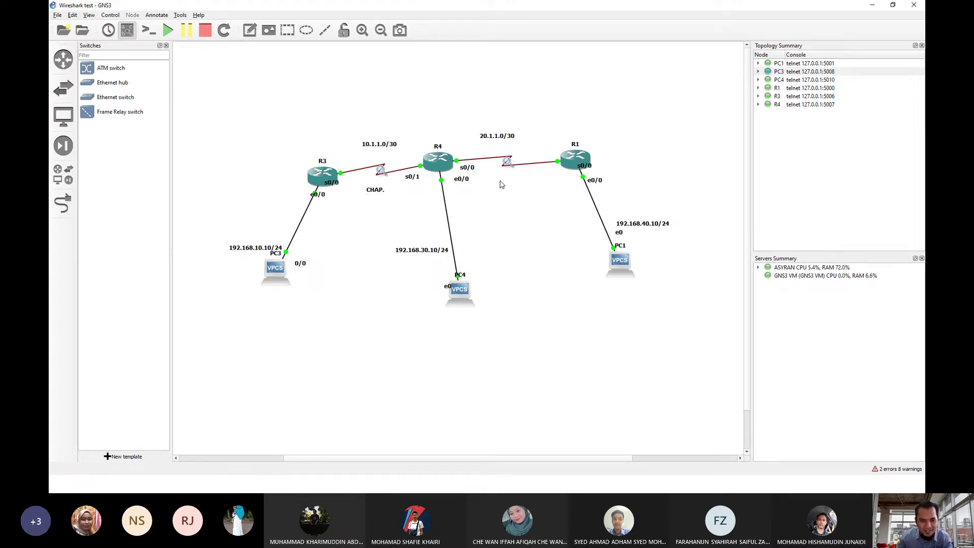
Step: Try to place a "PAP." text note below the serial link between R4 and R1
left_click(498, 182)
type("PAP>")
key("Return")
key("BackSpace")
type(".")
left_click(516, 182)
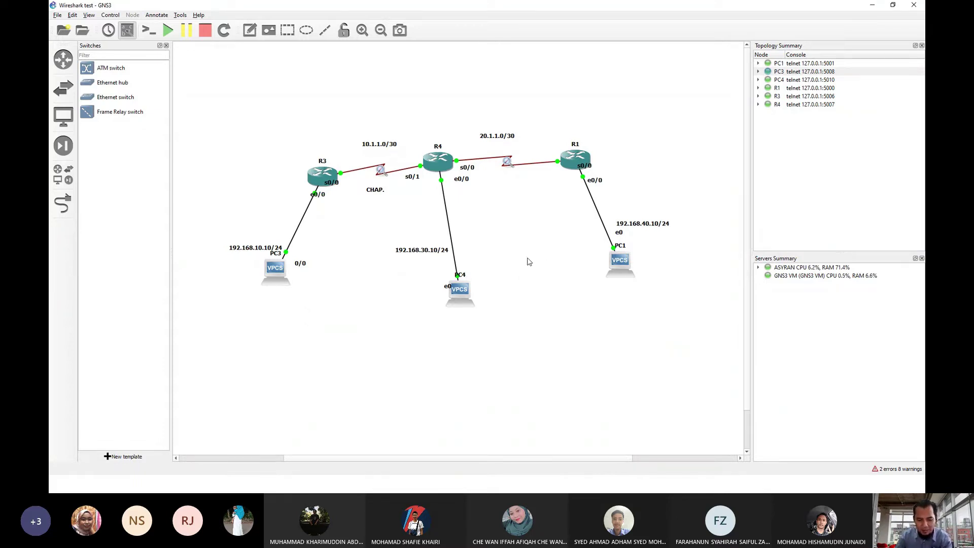
Step: Switch to the PowerPoint presentation, leave the slide show and open slide 46 on PPP Authentication Protocols
key("alt+Tab")
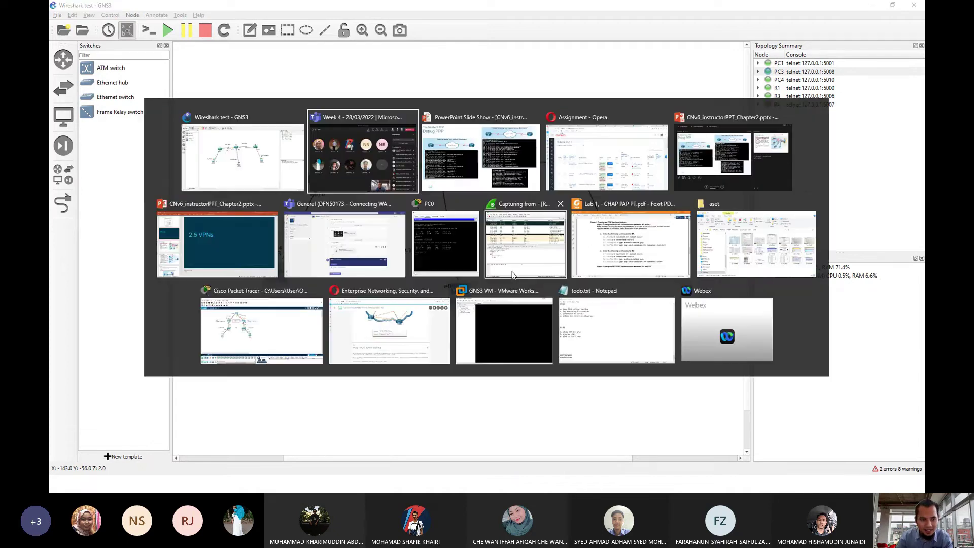
key("alt+Tab")
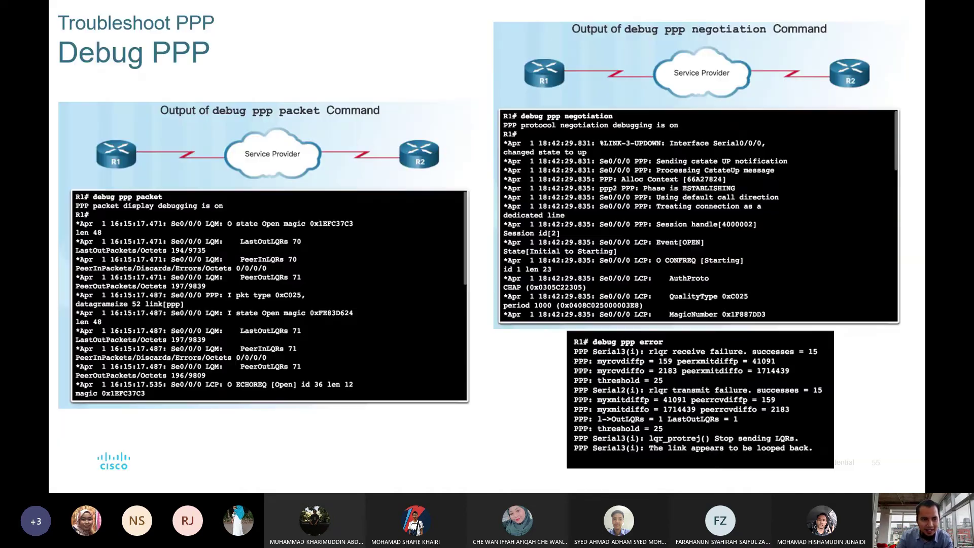
key("Escape")
scroll(184, 226, "up", 5)
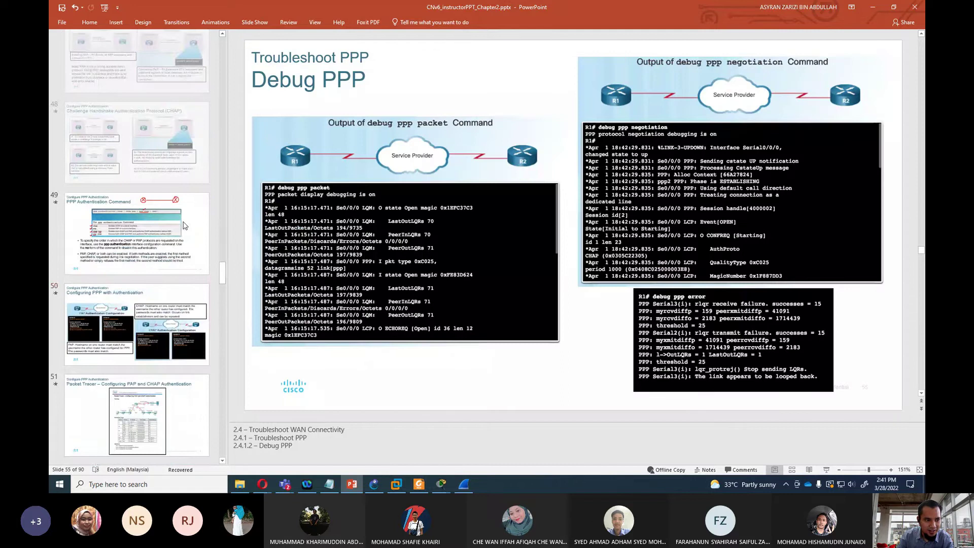
scroll(184, 226, "up", 3)
left_click(155, 230)
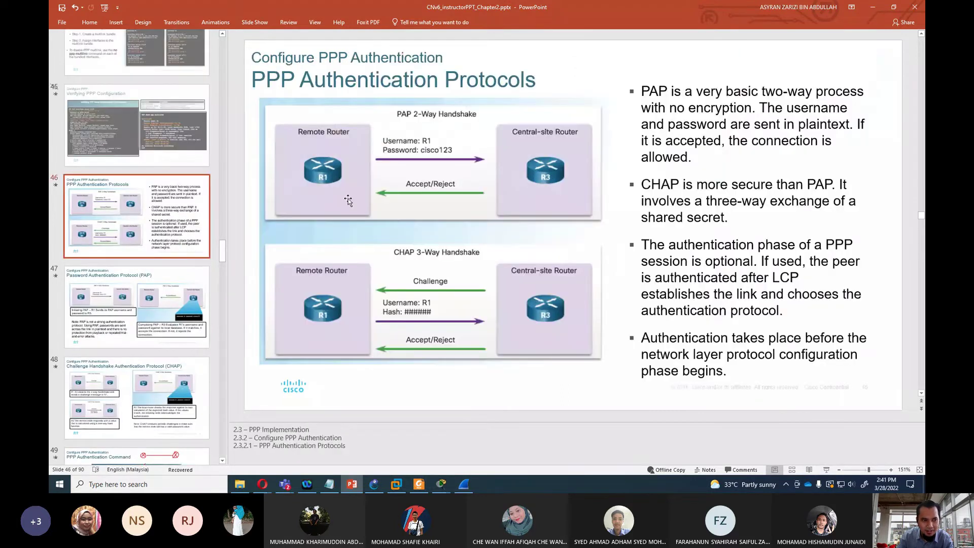
Step: Review slide 47, selecting the note that PAP is not a strong authentication protocol, and advance to the CHAP slide
left_click(156, 335)
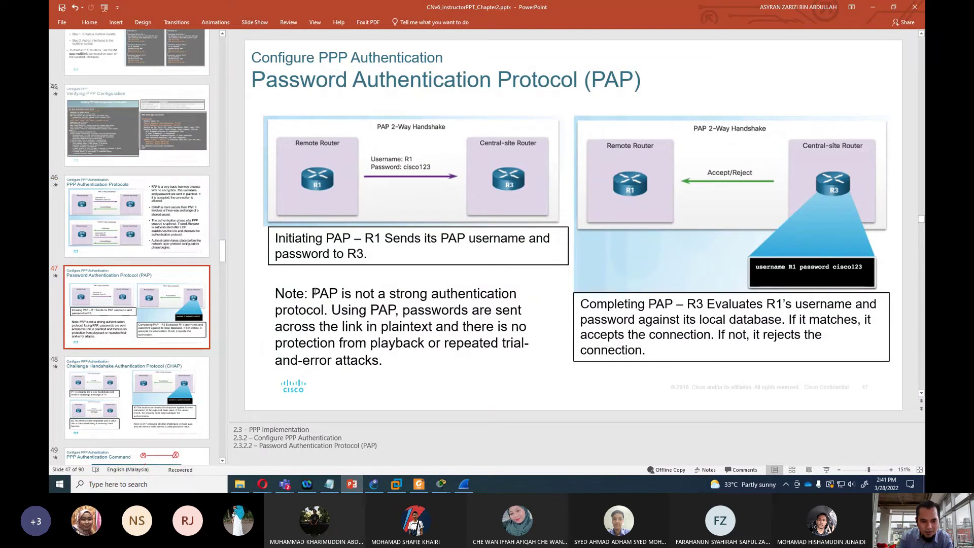
left_click_drag(313, 294, 519, 294)
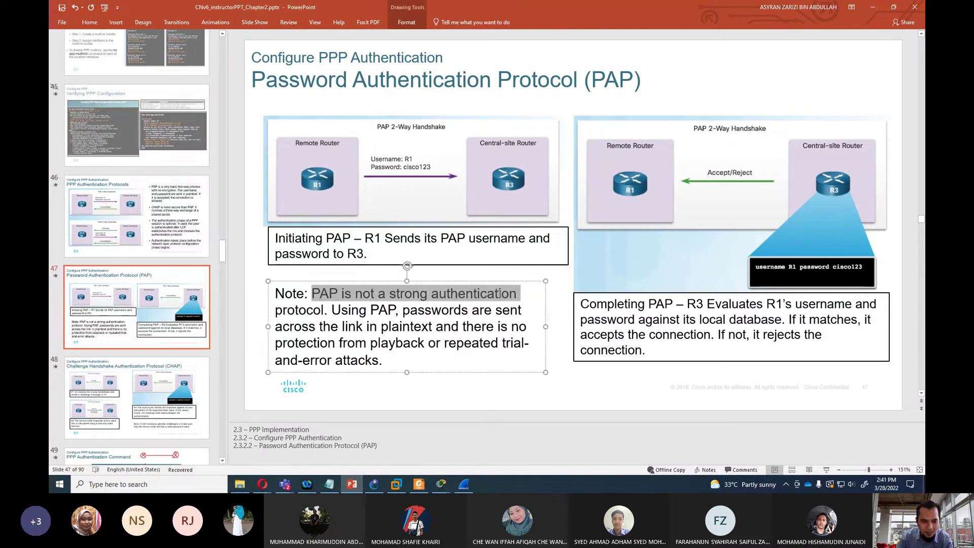
left_click(446, 311)
left_click_drag(313, 293, 325, 310)
key("Page_Down")
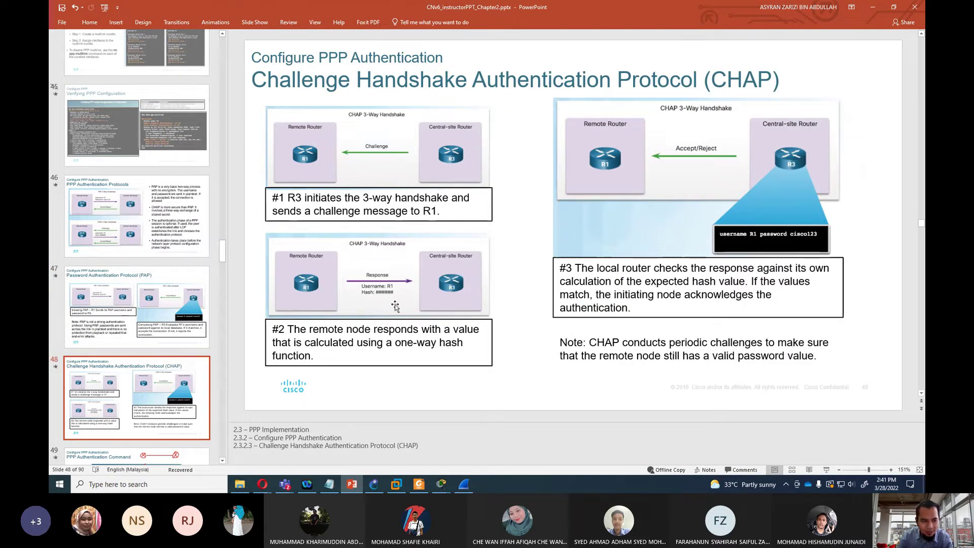
Step: Return to slide 46 to highlight "CHAP is more secure than PAP", and minimize the presentation to get back to GNS3
left_click(136, 255)
left_click_drag(642, 184, 820, 185)
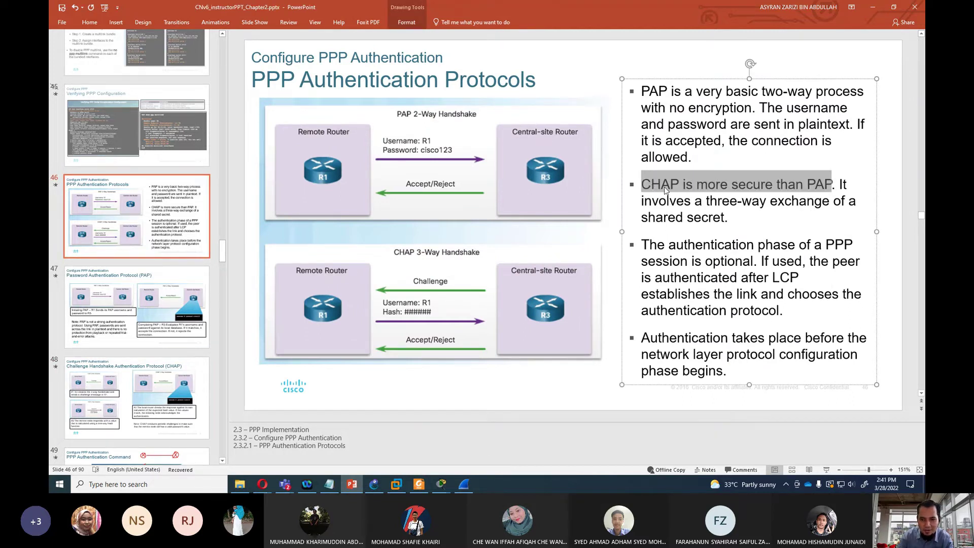
left_click(873, 7)
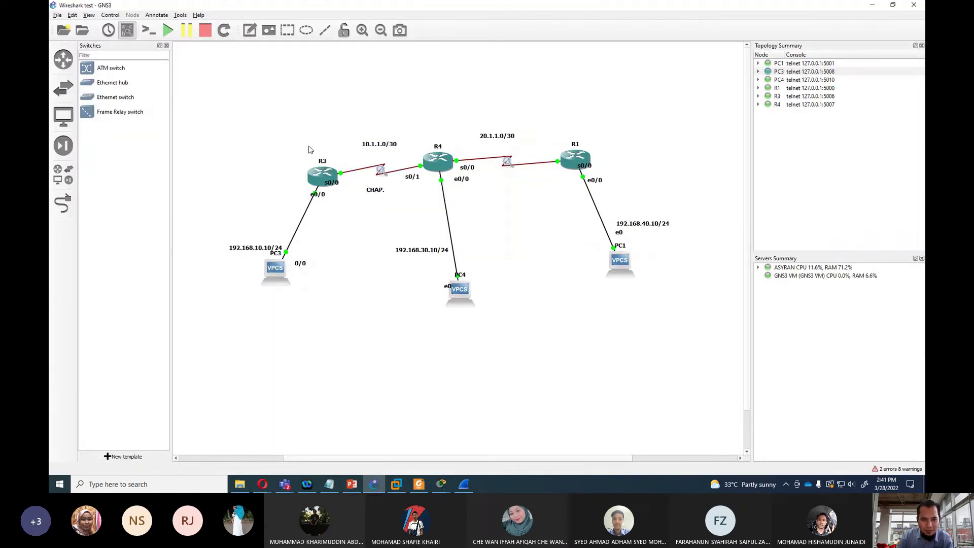
Step: Try again to label the R4–R1 serial link with a "PAP." text note beneath it
left_click(250, 31)
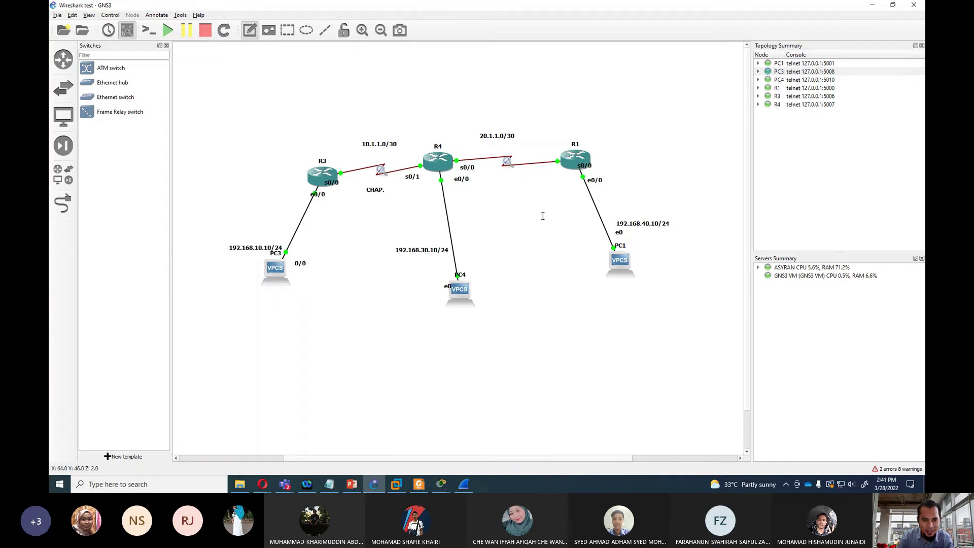
left_click(499, 179)
type("PAP")
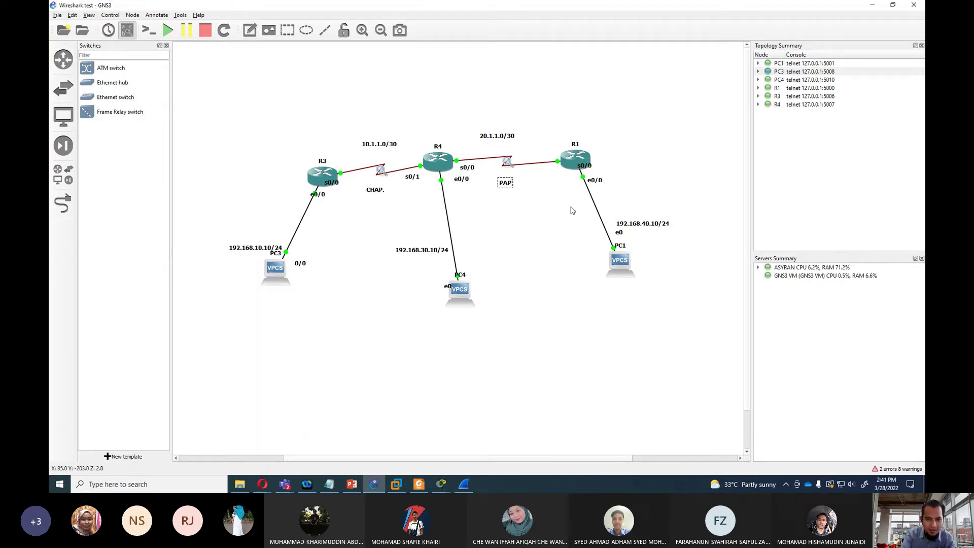
type(".")
key("Return")
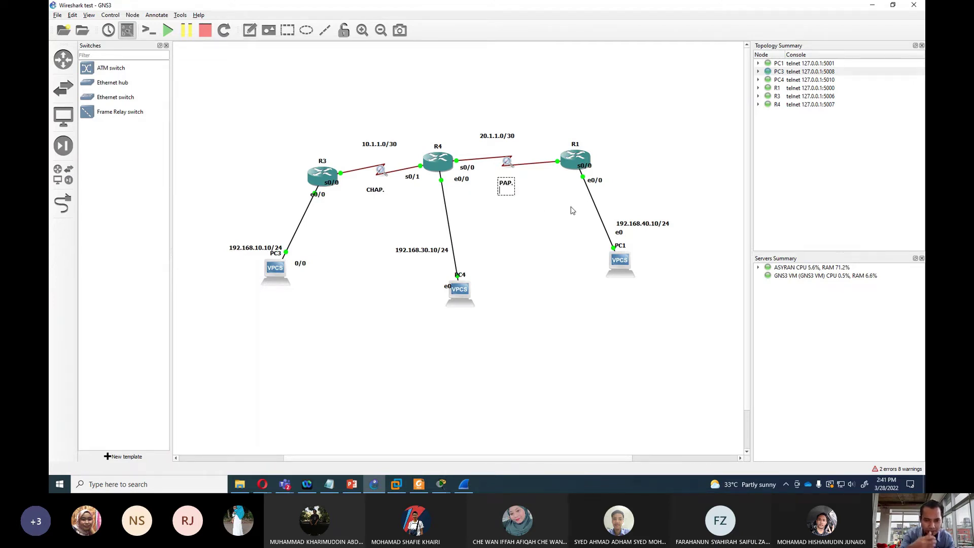
left_click(572, 211)
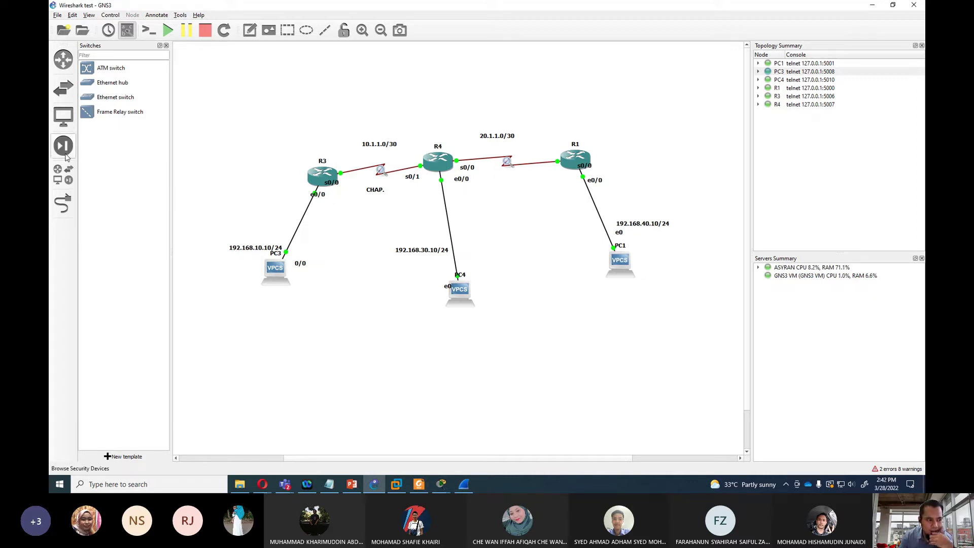
Step: Add a Windows Server 2016 node and a Windows 10 x64 node from the full device list above the topology
left_click(63, 174)
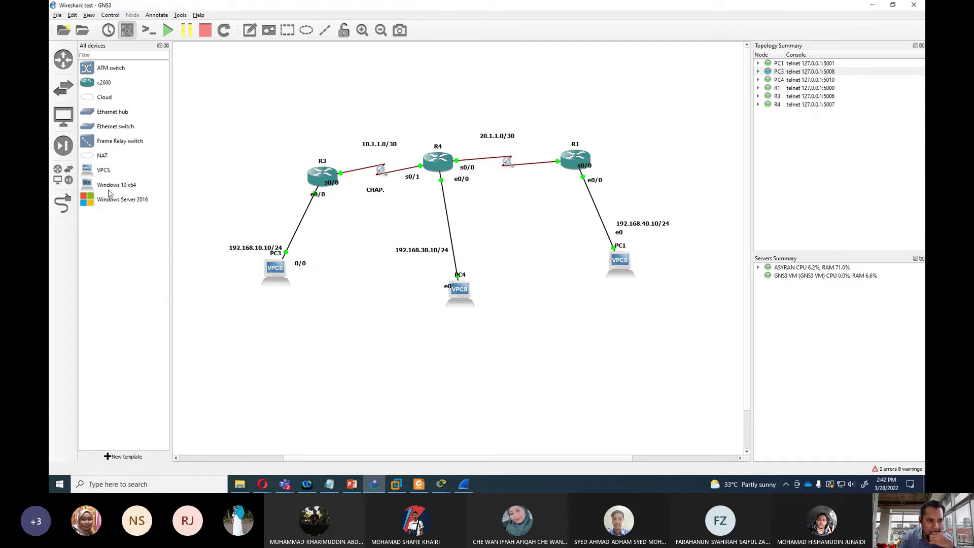
left_click_drag(109, 200, 237, 102)
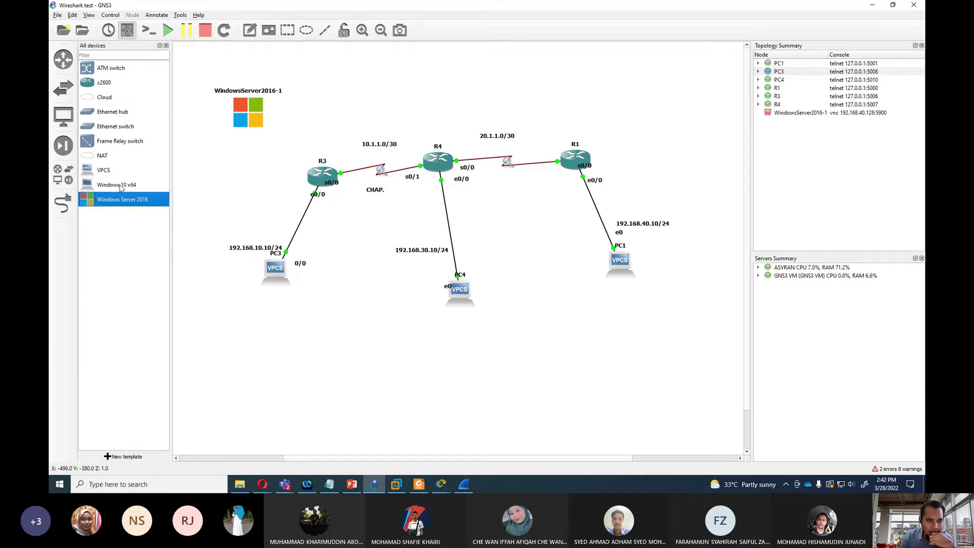
left_click_drag(121, 188, 350, 86)
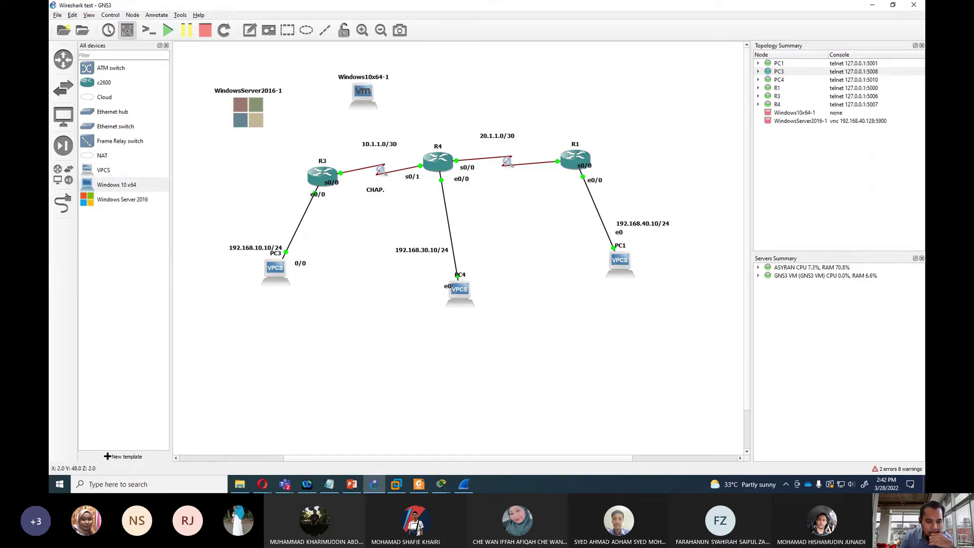
Step: Switch to VMware Workstation to view the running GNS3 VM, and minimize it to return to GNS3
mouse_move(401, 485)
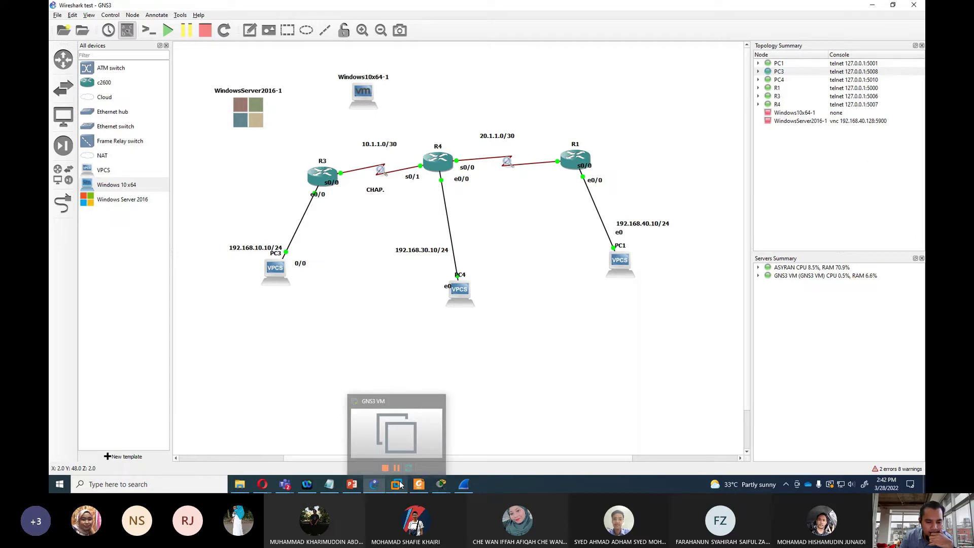
left_click(401, 485)
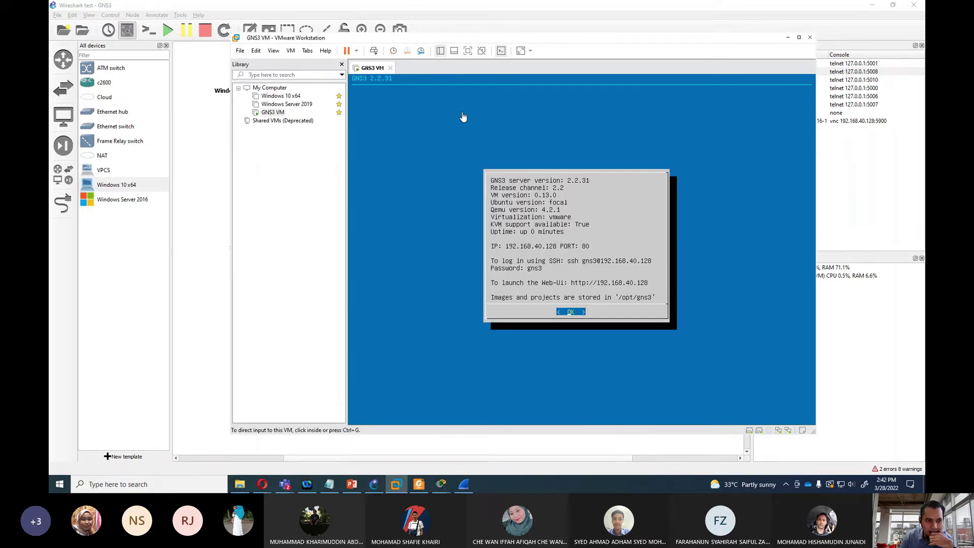
left_click_drag(279, 37, 297, 47)
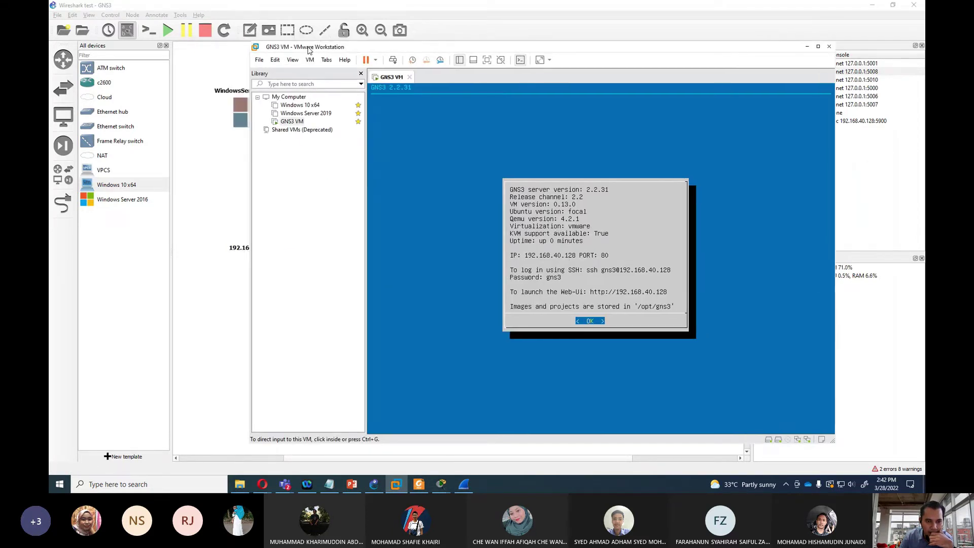
left_click(807, 47)
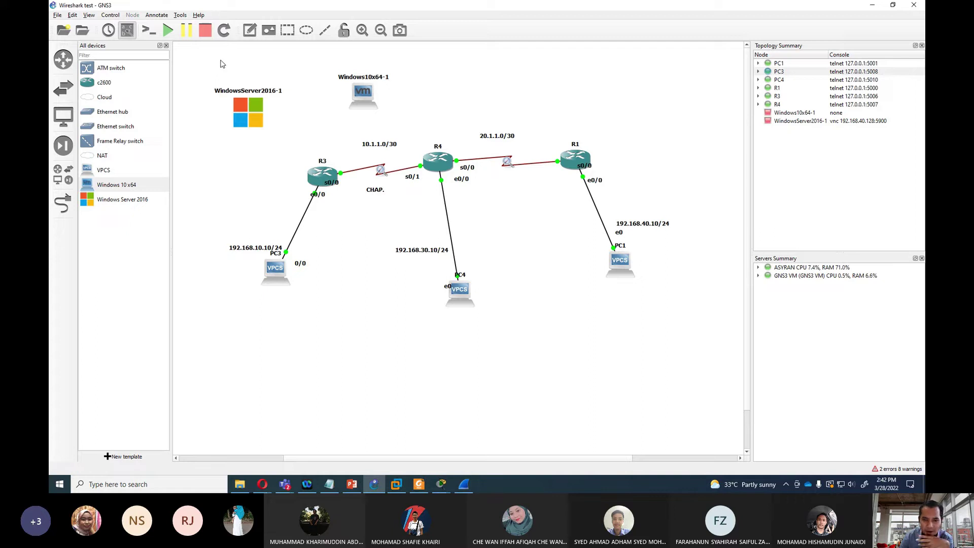
Step: Permanently delete the Windows Server 2016 and Windows 10 x64 nodes from the topology
left_click_drag(198, 61, 422, 138)
left_click_drag(193, 72, 301, 147)
left_click(300, 138)
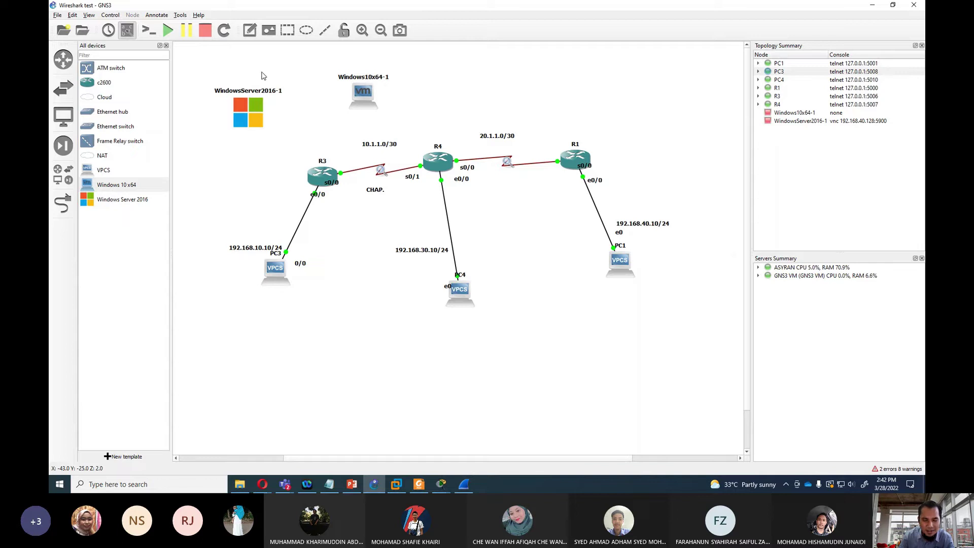
left_click_drag(199, 52, 424, 131)
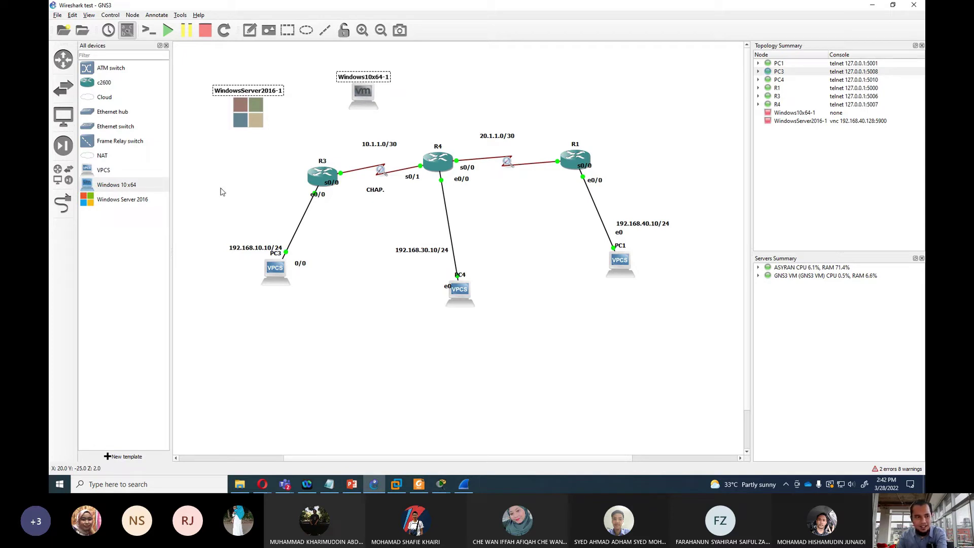
key("Delete")
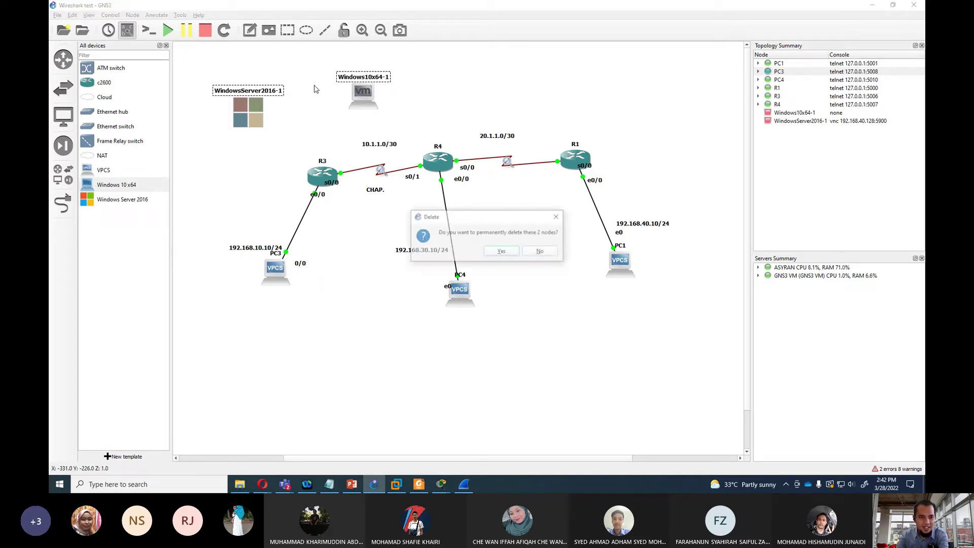
left_click(515, 251)
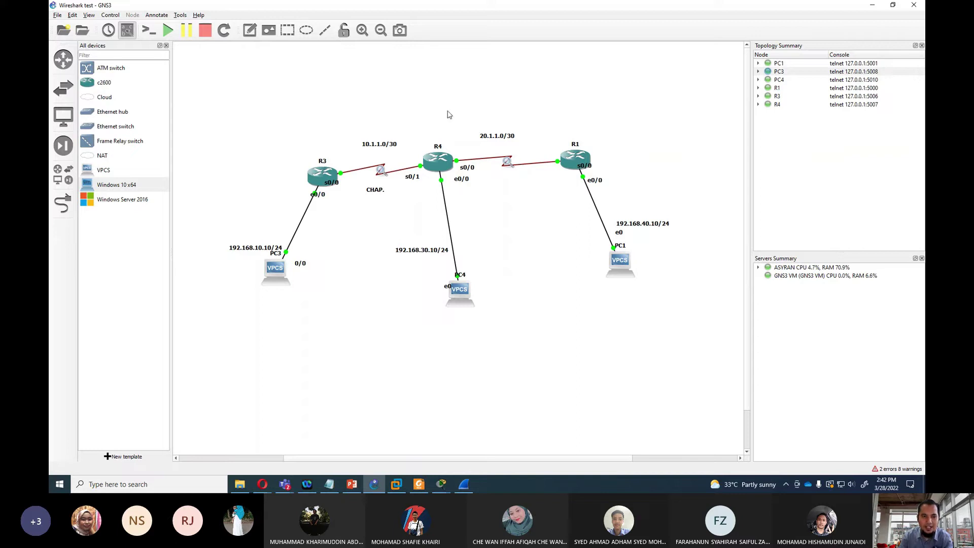
Step: Move the PC3 node slightly down, clear of its 192.168.10.10/24 label
left_click_drag(210, 106, 597, 308)
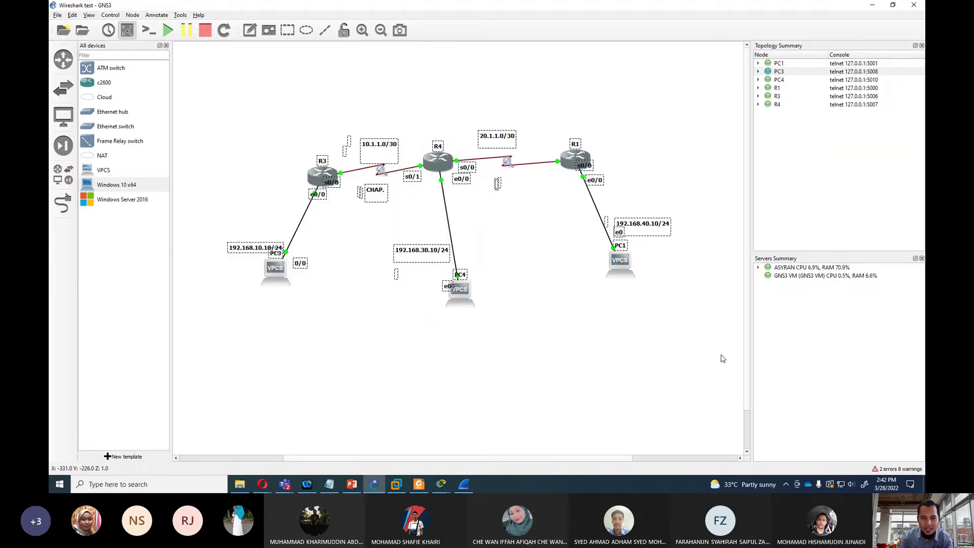
left_click(611, 96)
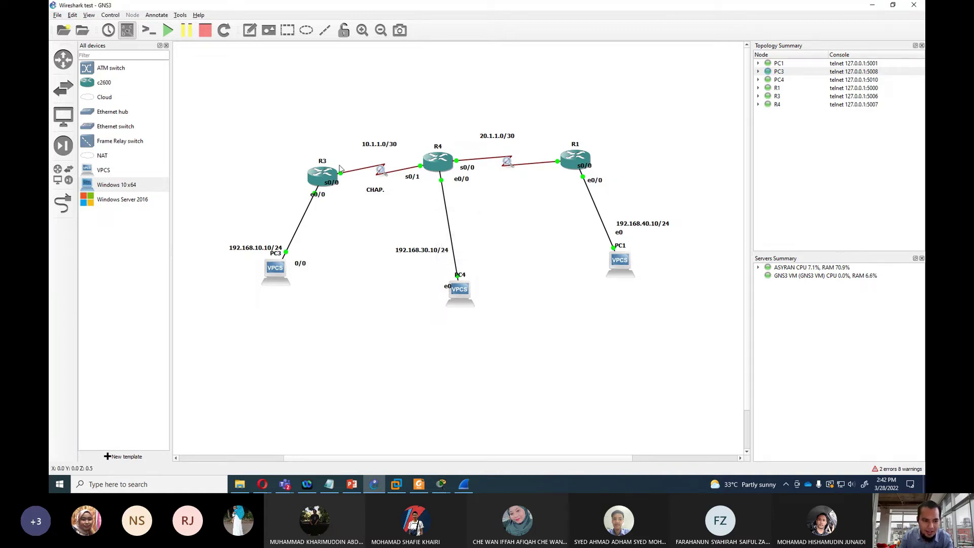
left_click_drag(276, 276, 276, 288)
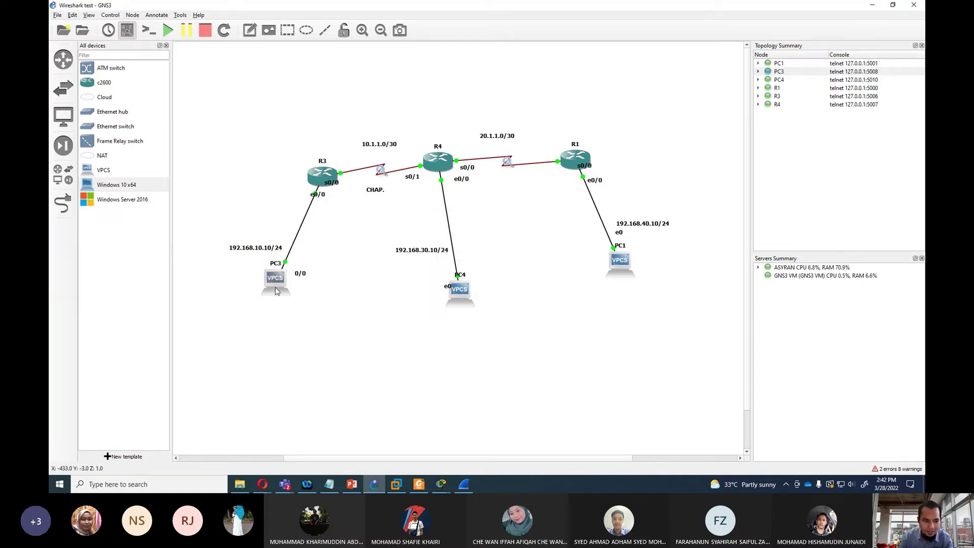
right_click(320, 172)
left_click(332, 183)
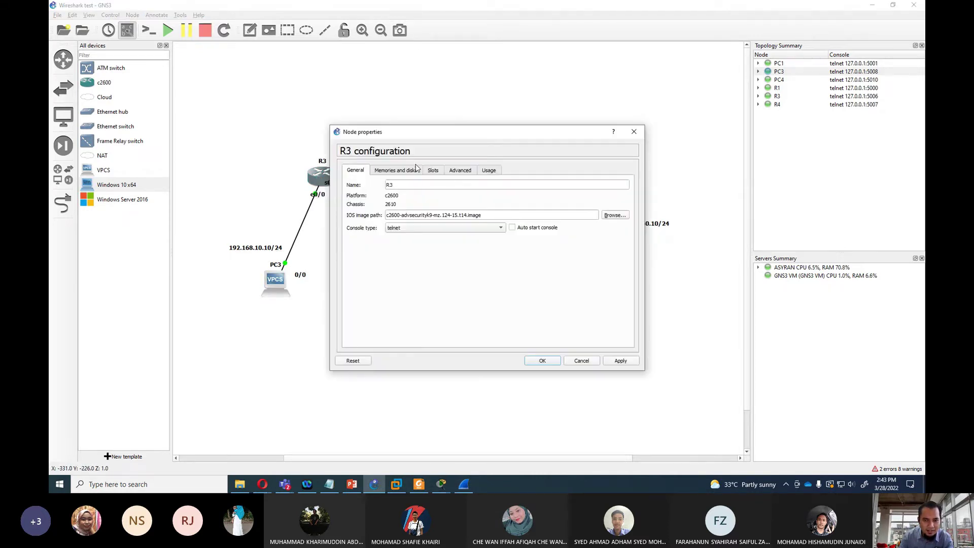
left_click(634, 131)
Step: Open R3's console and display its full running configuration with "do sh run"
right_click(325, 169)
left_click(349, 183)
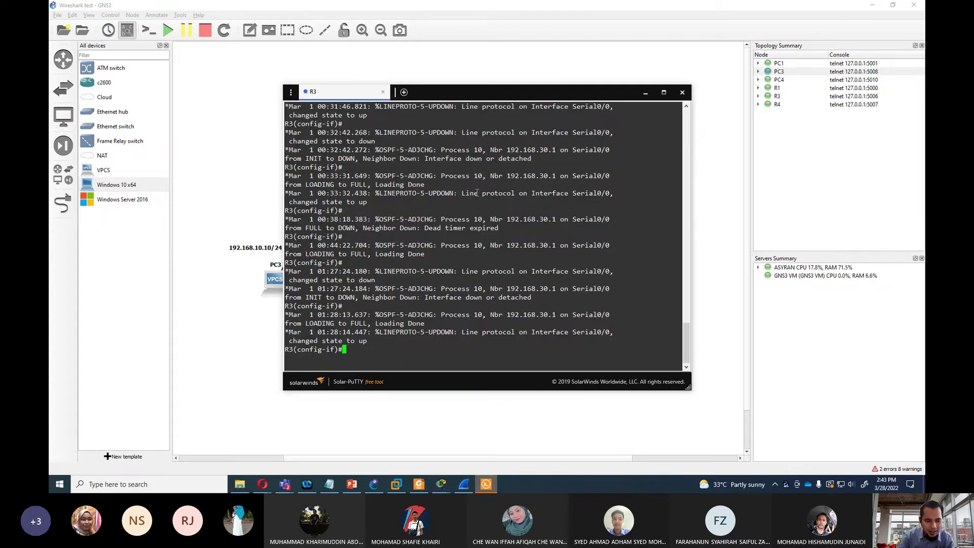
key("Return")
type("do sh run")
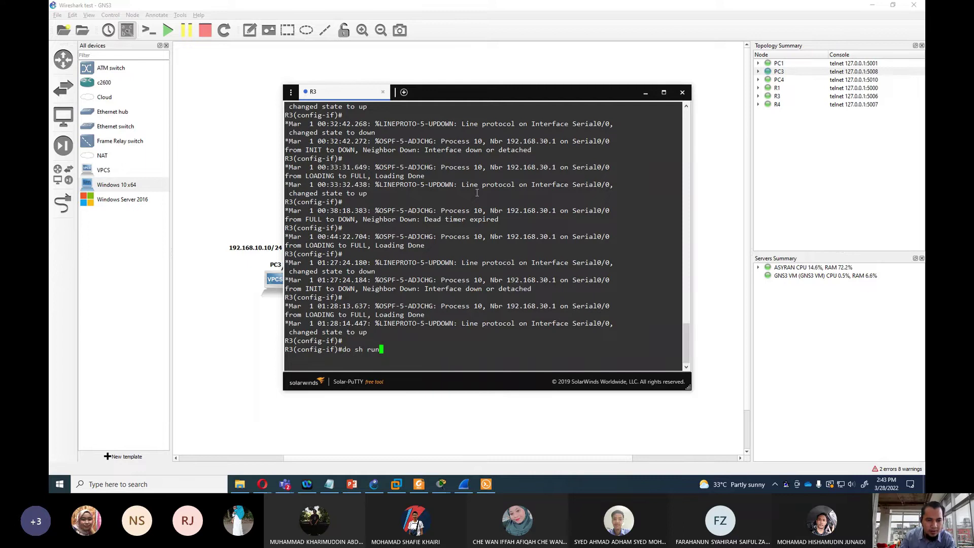
key("Return")
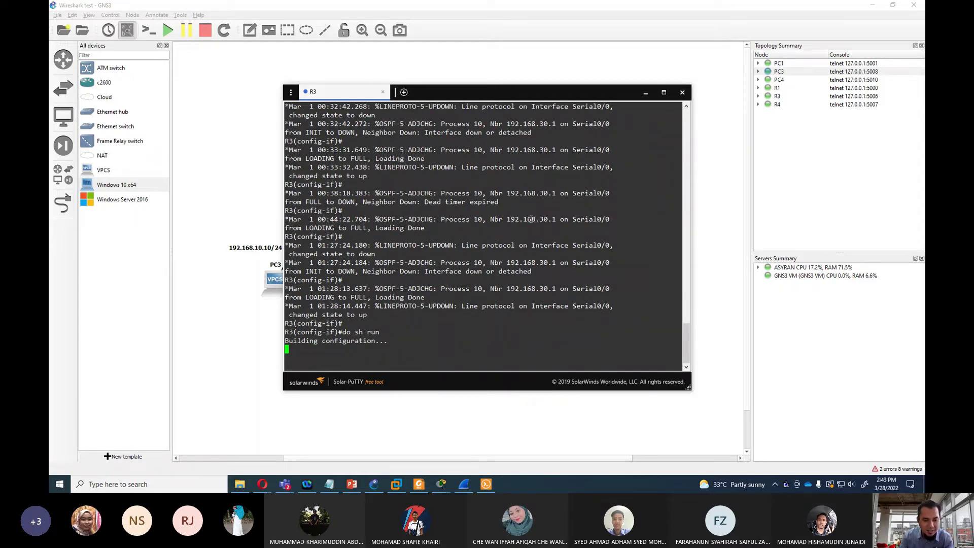
key("space")
key("space")
key("space")
Step: Examine R3's running configuration for the R4 username entry, Serial0/0's PPP encapsulation and authentication lines, and the OSPF section
scroll(423, 215, "up", 15)
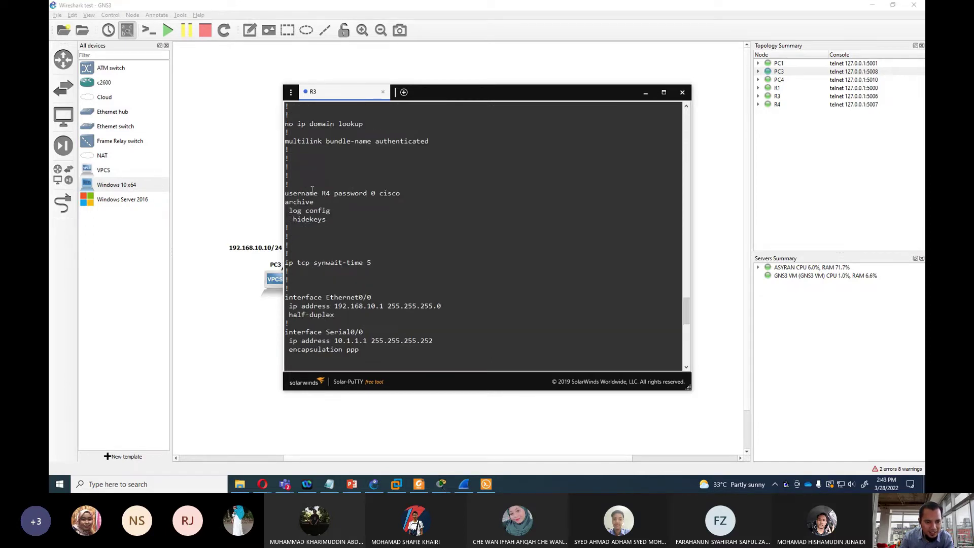
left_click_drag(287, 193, 407, 194)
scroll(409, 197, "down", 3)
scroll(406, 232, "up", 2)
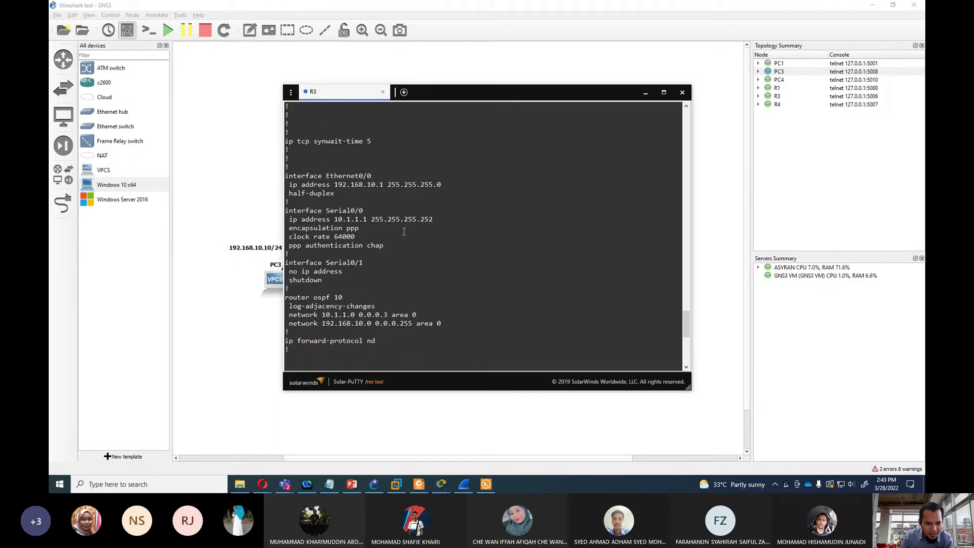
left_click_drag(290, 228, 386, 229)
left_click_drag(287, 245, 385, 243)
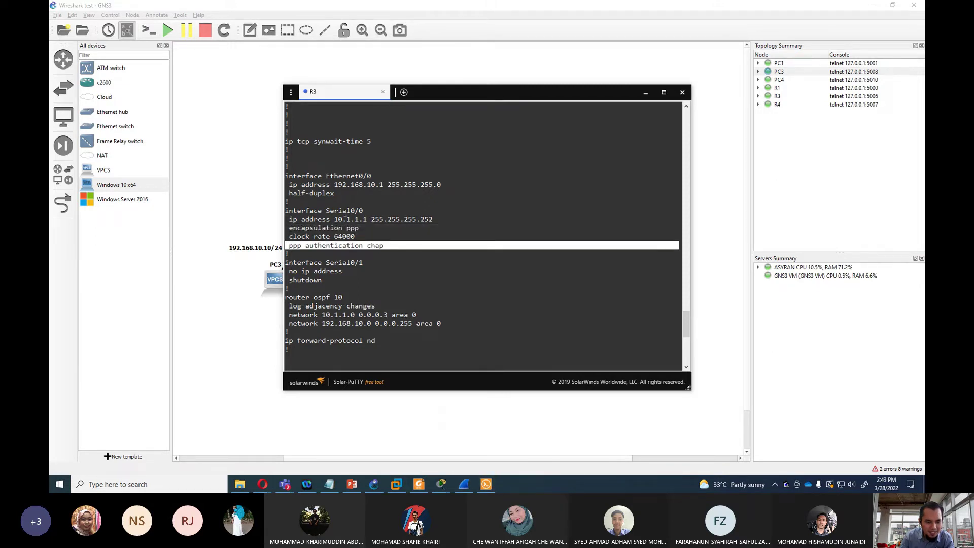
left_click(378, 210)
scroll(372, 268, "down", 5)
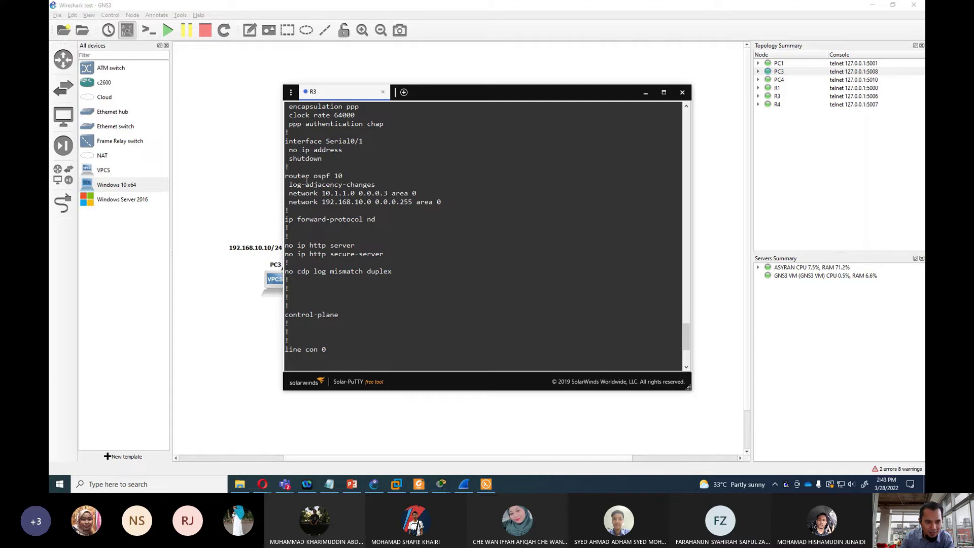
left_click_drag(307, 180, 277, 219)
Step: Open R4's console and display its running configuration with "do sh run"
left_click(237, 176)
right_click(440, 164)
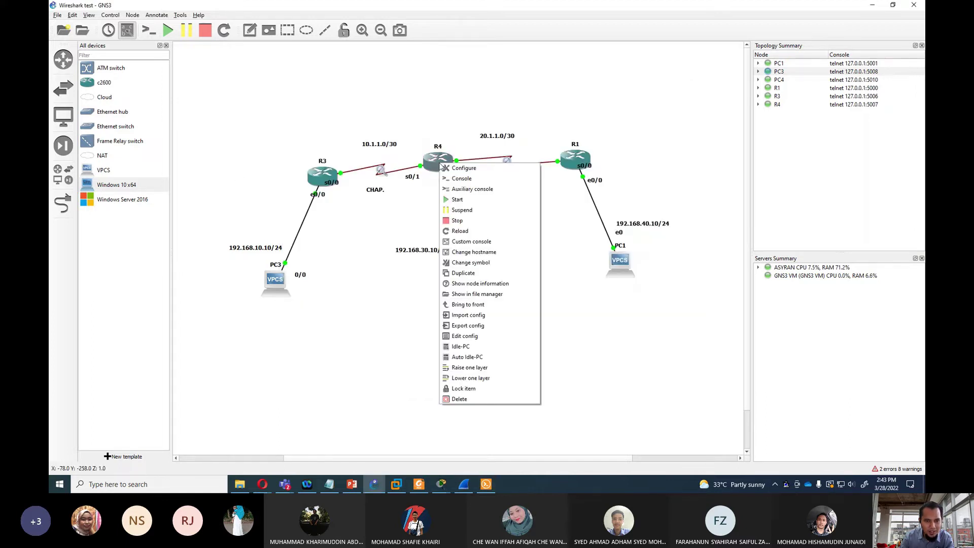
left_click(459, 178)
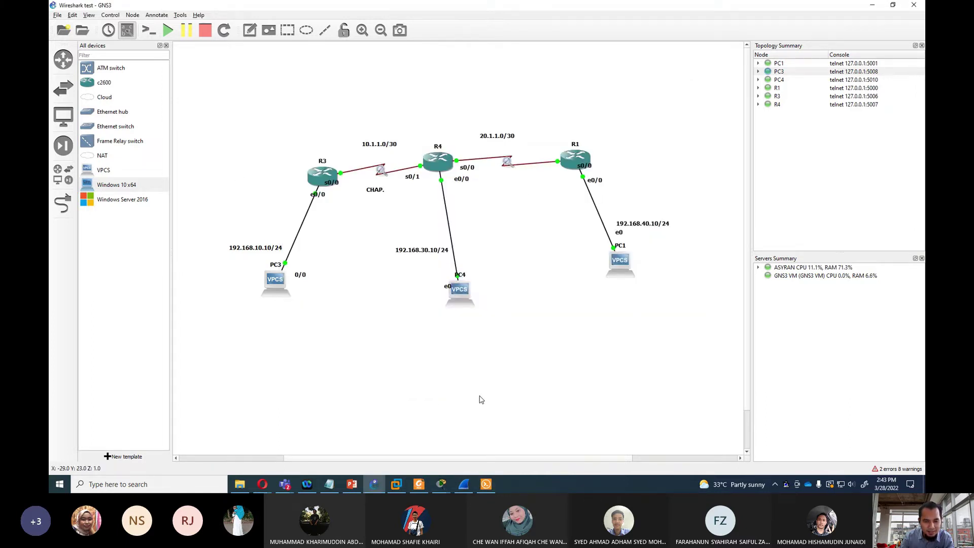
left_click(485, 484)
left_click(486, 484)
left_click(485, 484)
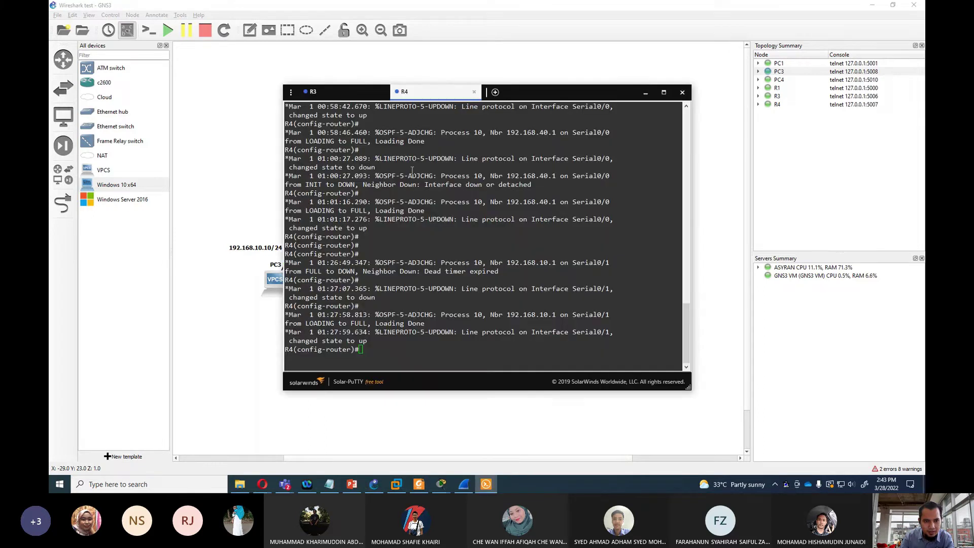
type("do sh run")
key("Return")
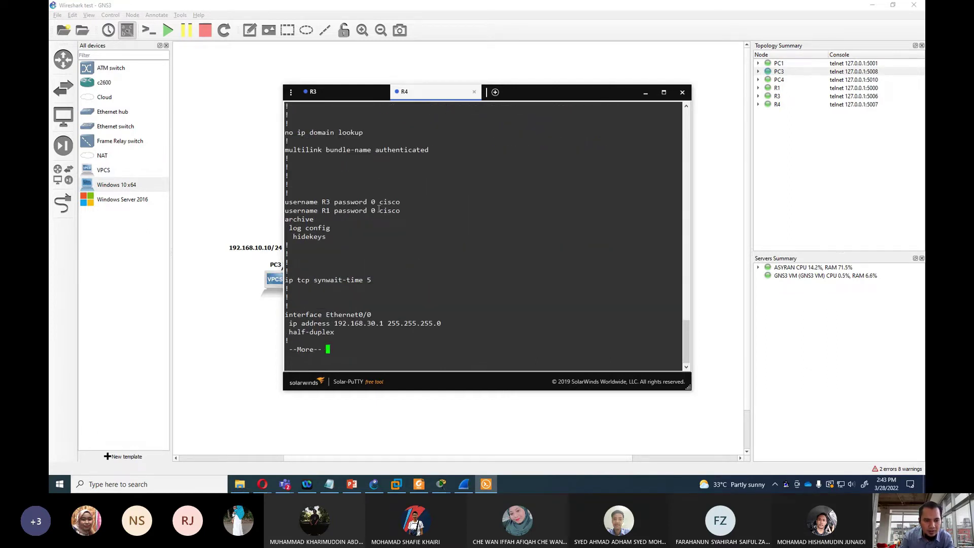
Step: Place the console beside the topology, highlight R4's username entry for R1, and advance the configuration output past the serial interfaces
left_click_drag(543, 95, 796, 67)
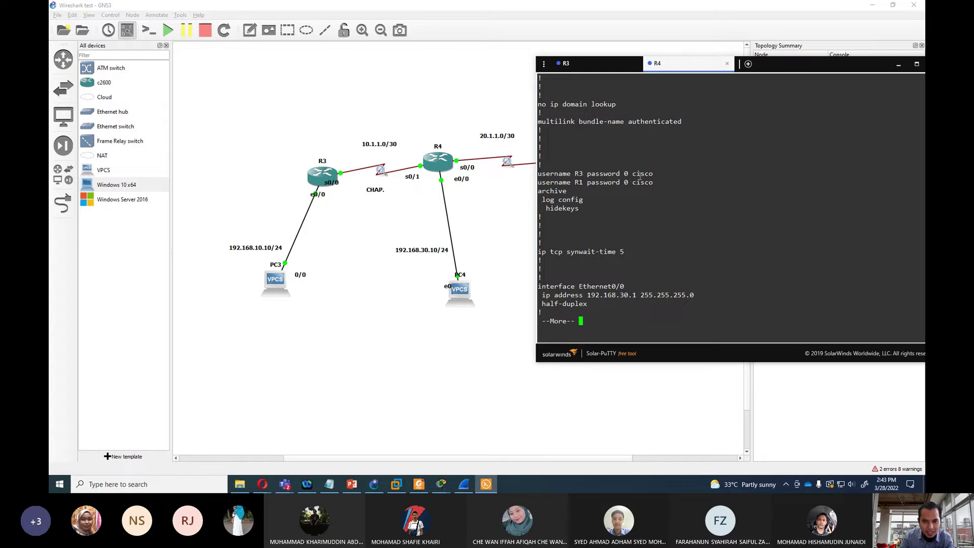
left_click_drag(539, 182, 666, 182)
key("Return")
key("Return")
key("Return")
key("Return")
key("Return")
key("Return")
key("Return")
key("Return")
key("Return")
key("Return")
key("Return")
key("Return")
key("Return")
key("Return")
key("Return")
key("Return")
key("Return")
key("Return")
key("Return")
key("Return")
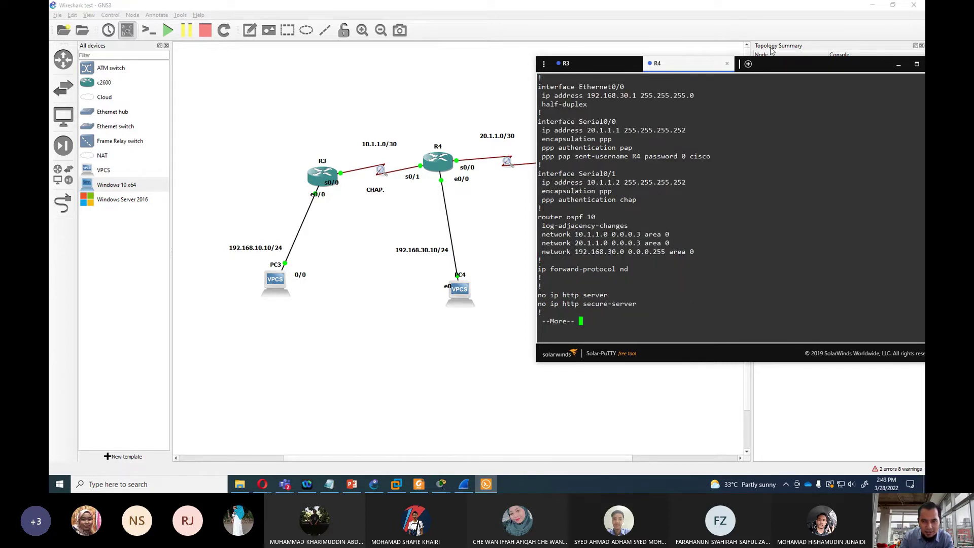
Step: Highlight the CHAP authentication line on R4's Serial0/1 and the address and PAP settings on Serial0/0
left_click_drag(784, 70, 796, 69)
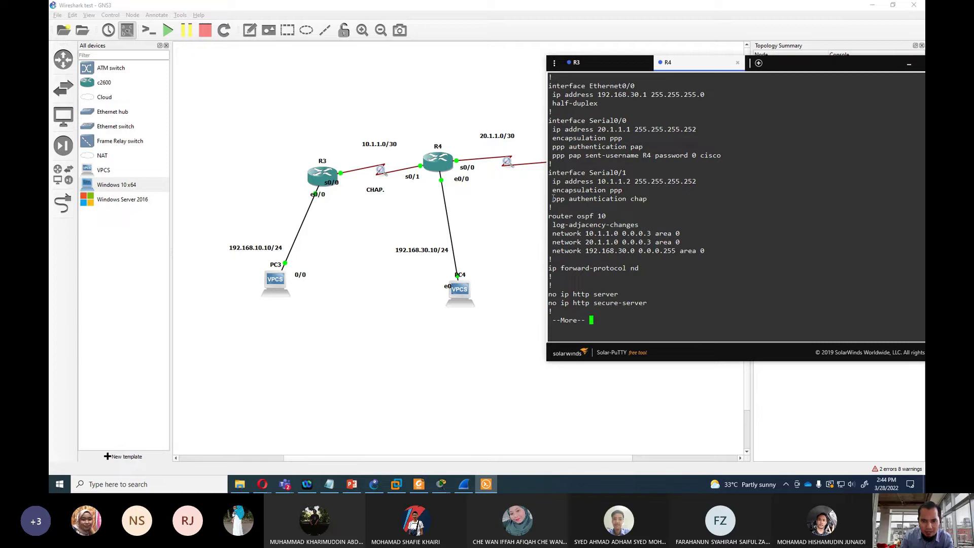
left_click_drag(552, 198, 652, 199)
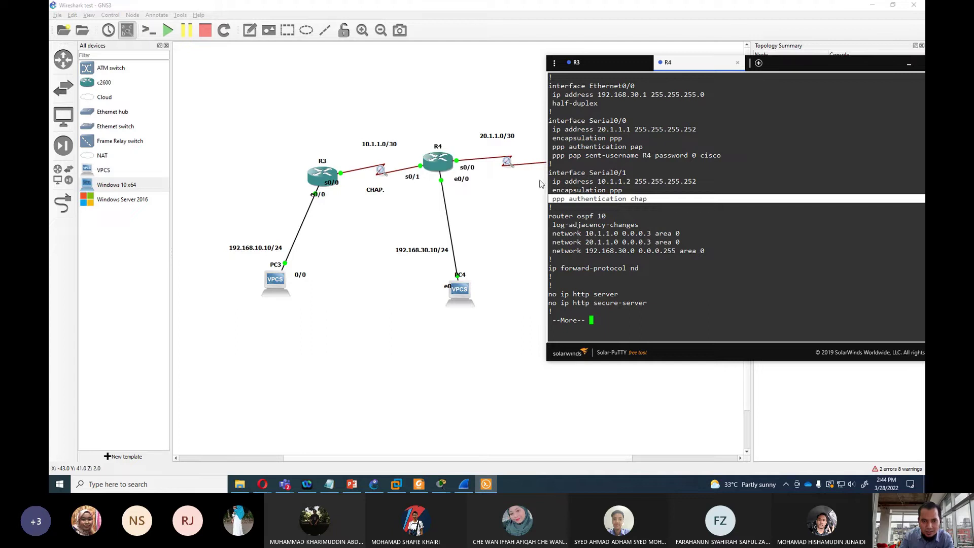
left_click_drag(630, 147, 650, 148)
left_click_drag(551, 129, 731, 157)
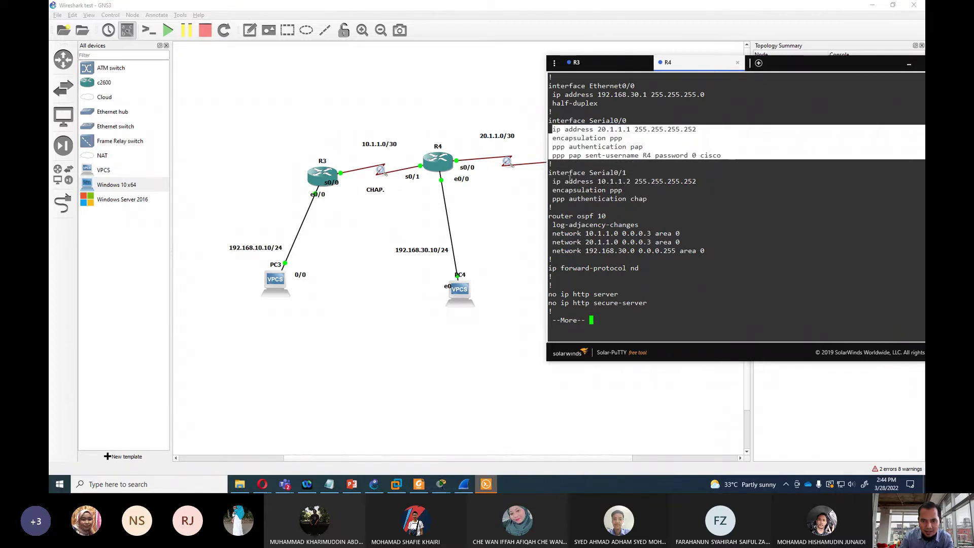
Step: Open R1's console, move it clear of the R3 and R4 routers, and display the running configuration with "do sh run"
left_click(444, 215)
right_click(573, 162)
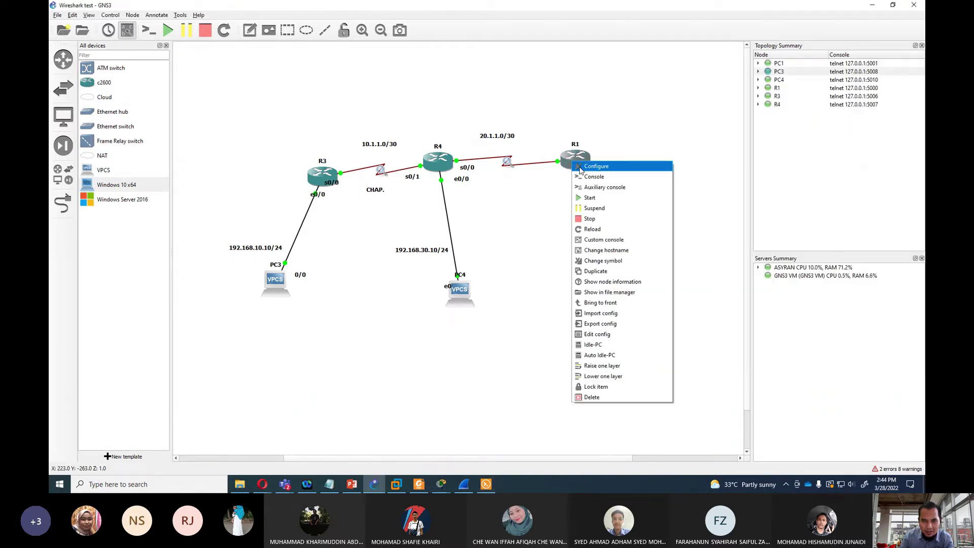
left_click(624, 157)
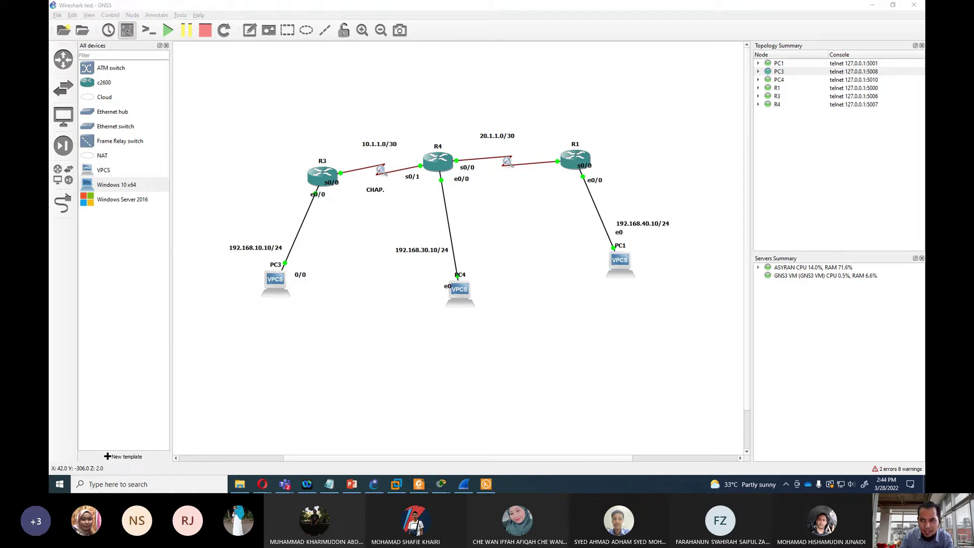
left_click_drag(865, 69, 798, 75)
type("do ")
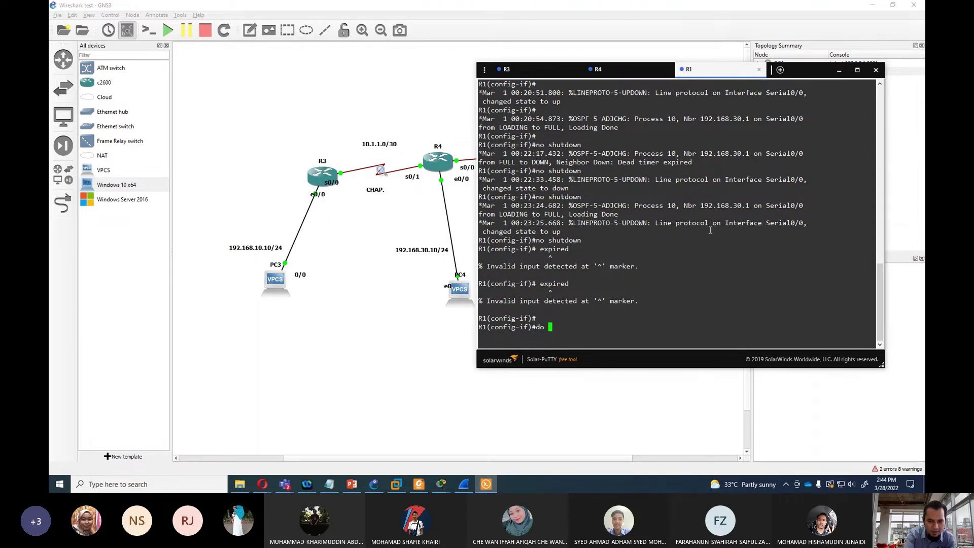
type("sh run")
key("Return")
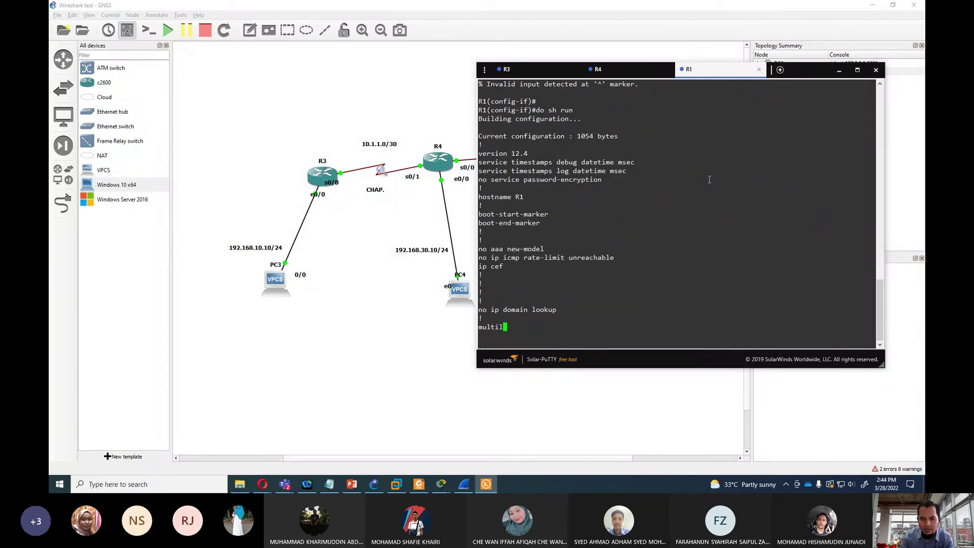
key("space")
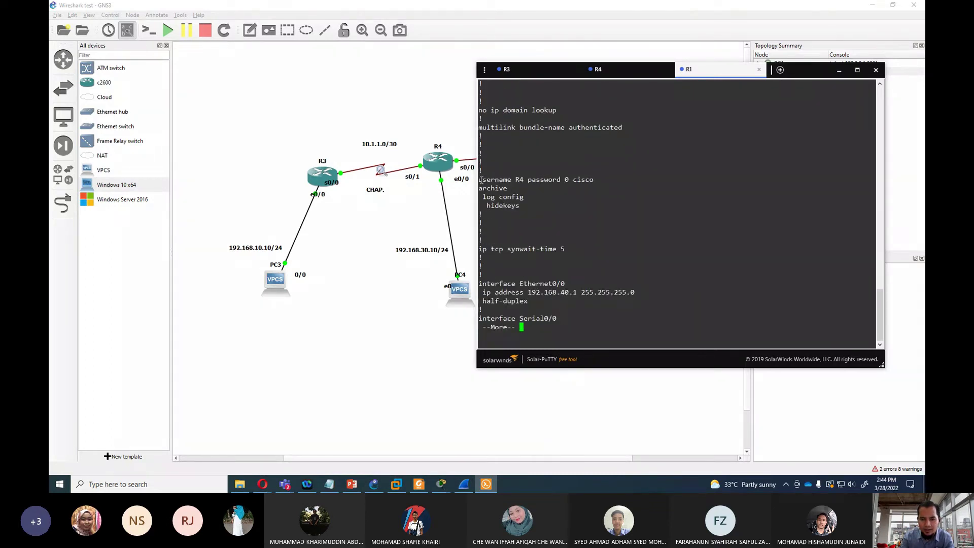
Step: Examine R1's username entry for R4 and its Serial0/0 PAP authentication lines, and minimize the console
left_click_drag(480, 180, 595, 180)
key("space")
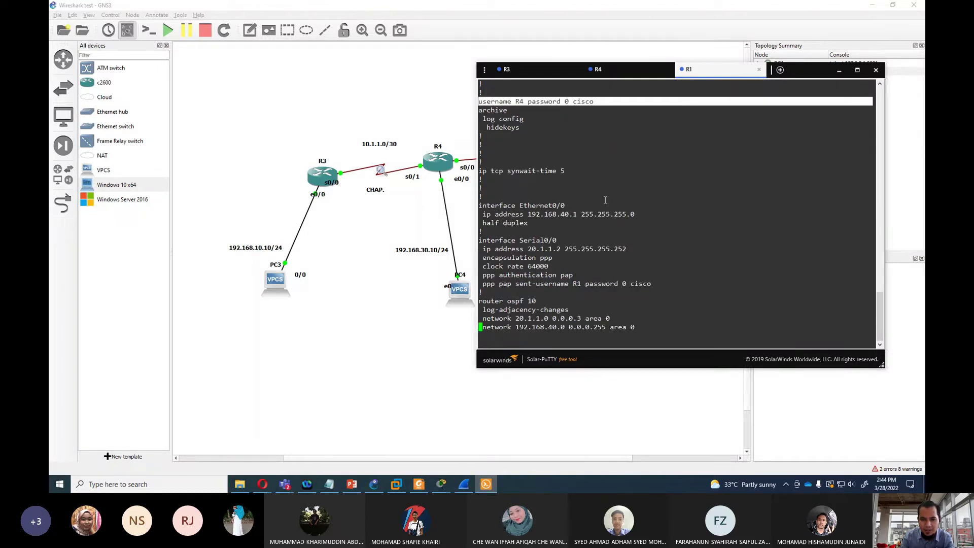
left_click_drag(481, 153, 662, 163)
left_click_drag(512, 179, 580, 198)
left_click(595, 207)
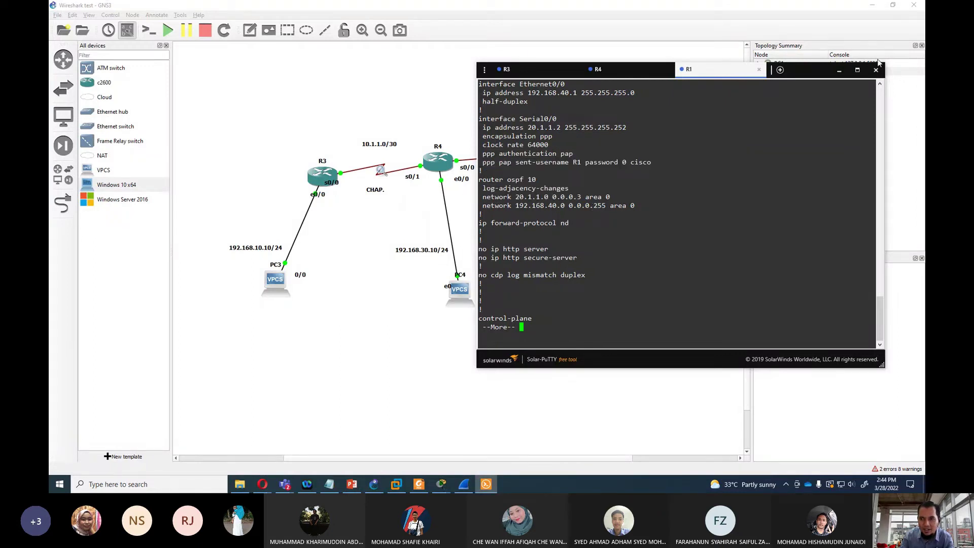
left_click(840, 70)
Step: Stop the active packet capture on the serial link between R4 and R1
left_click(385, 171)
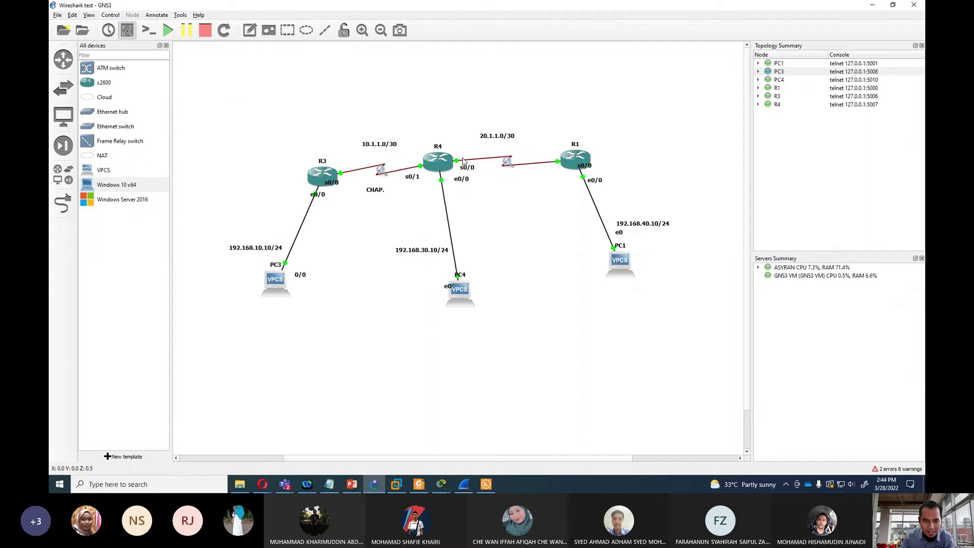
left_click(527, 164)
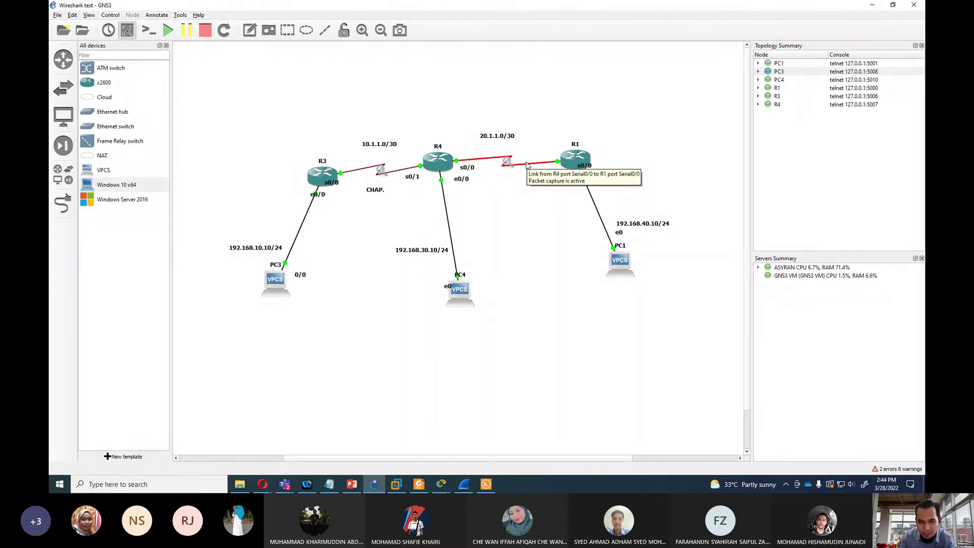
right_click(526, 164)
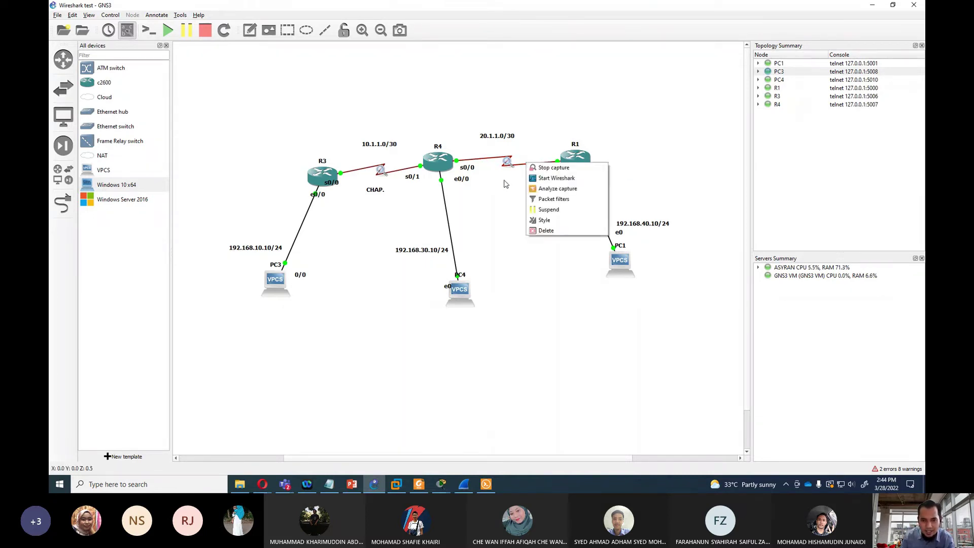
left_click(540, 172)
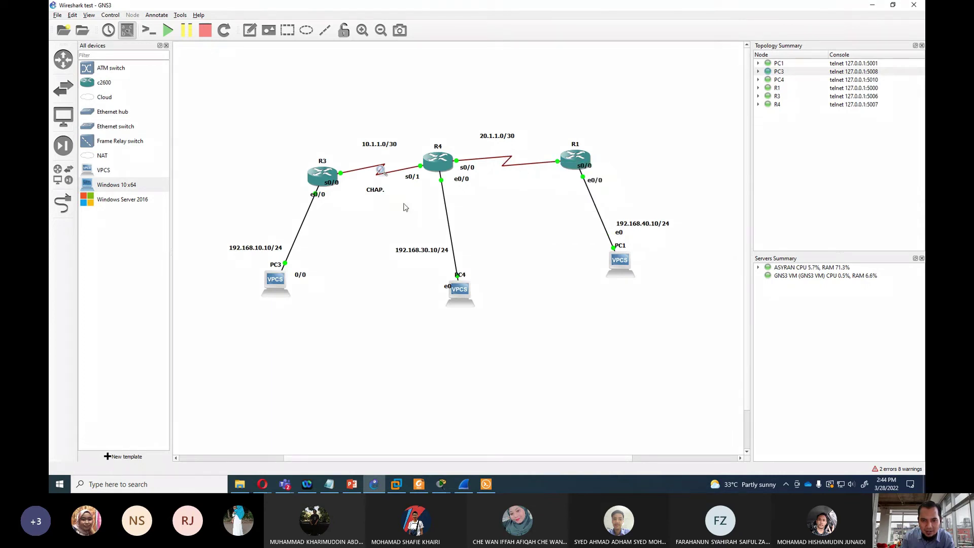
Step: Start a packet capture on the serial link between R4 and R1 with the Cisco PPP link type
right_click(505, 165)
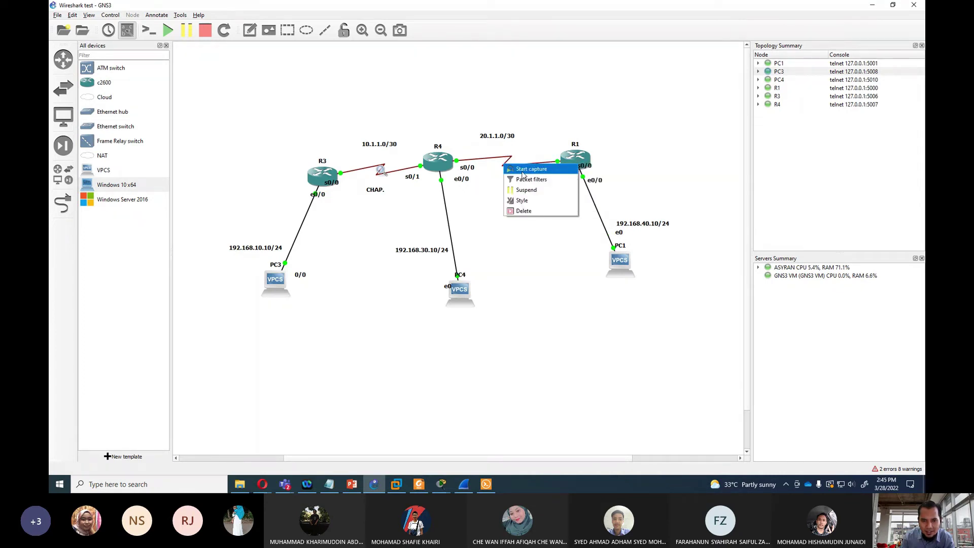
left_click(524, 171)
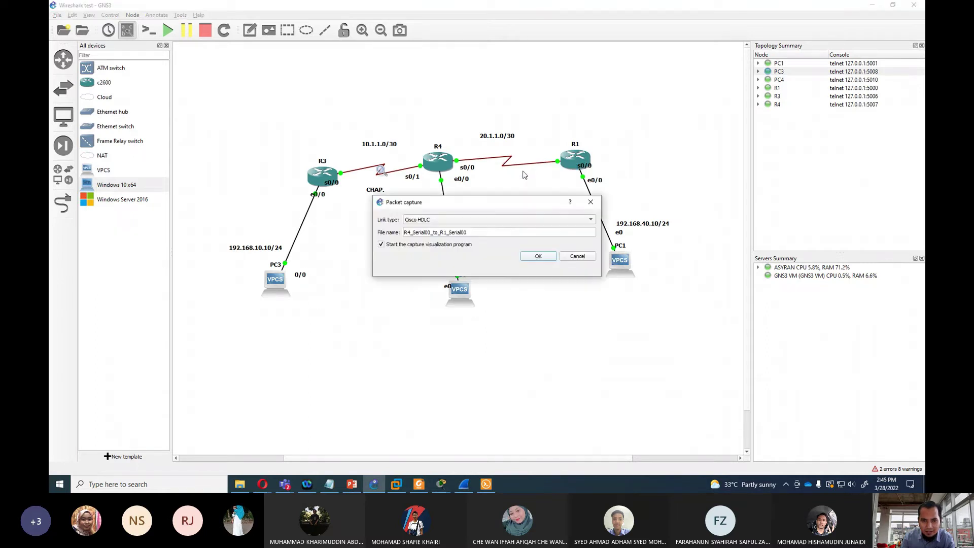
left_click(437, 220)
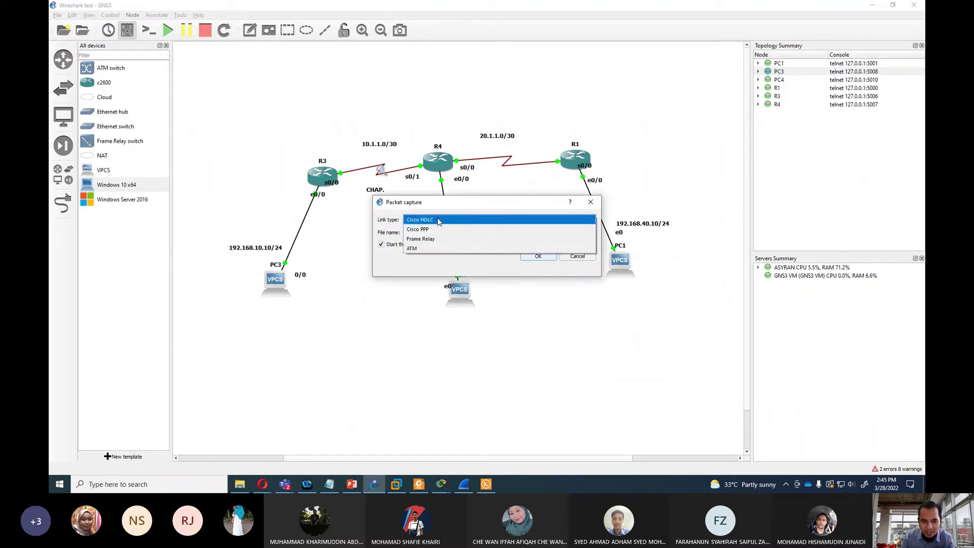
left_click(439, 222)
left_click(439, 220)
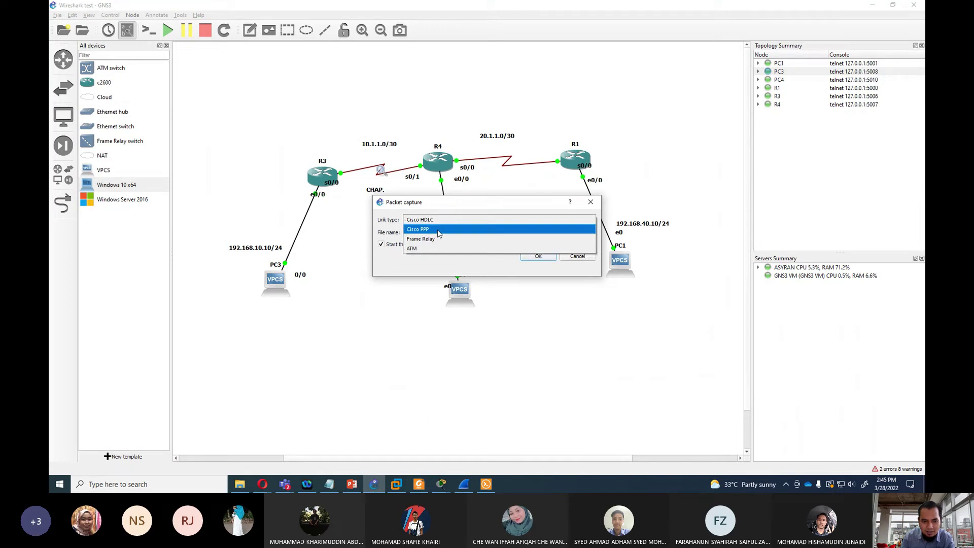
left_click(438, 230)
left_click(538, 256)
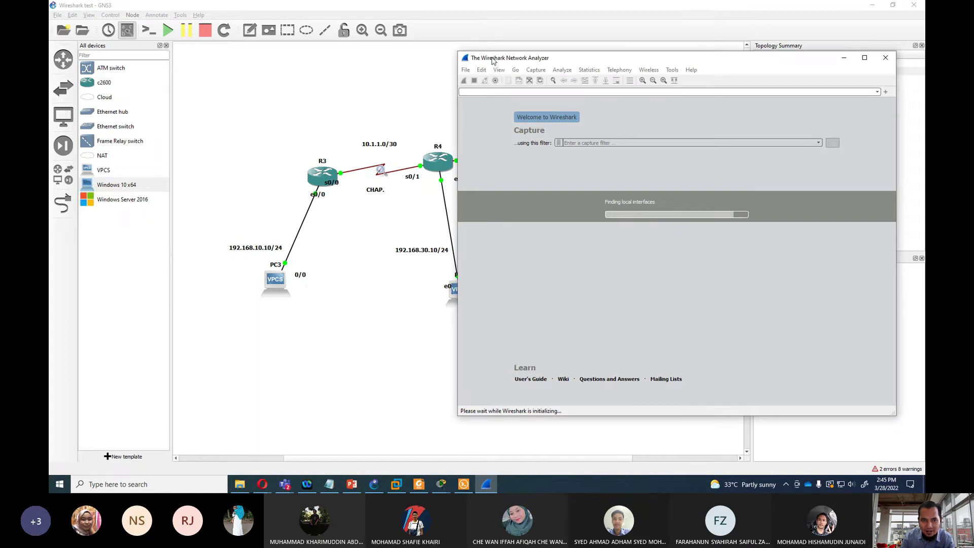
Step: Widen the Wireshark capture window for the R4–R1 link and move it clear of the R4 and R1 routers
left_click_drag(492, 60, 431, 61)
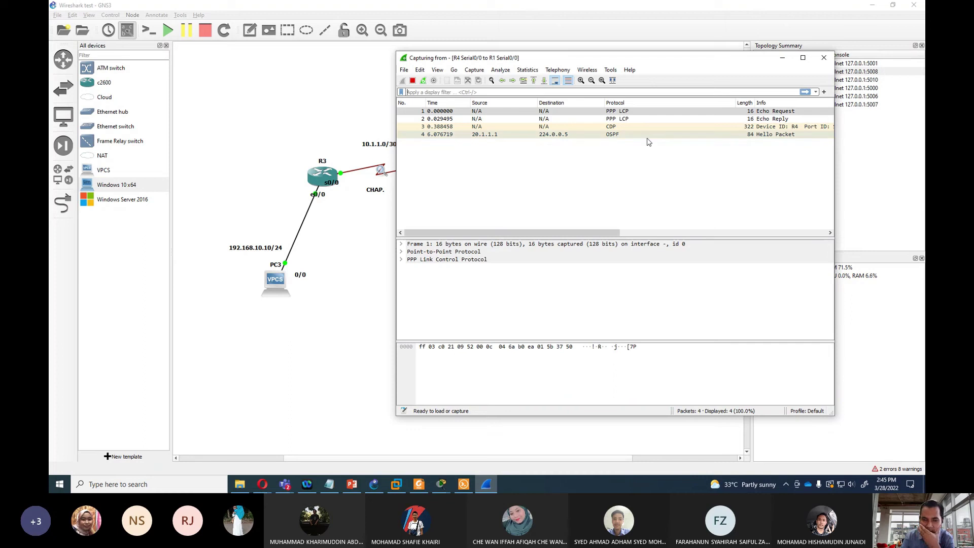
left_click_drag(533, 60, 480, 65)
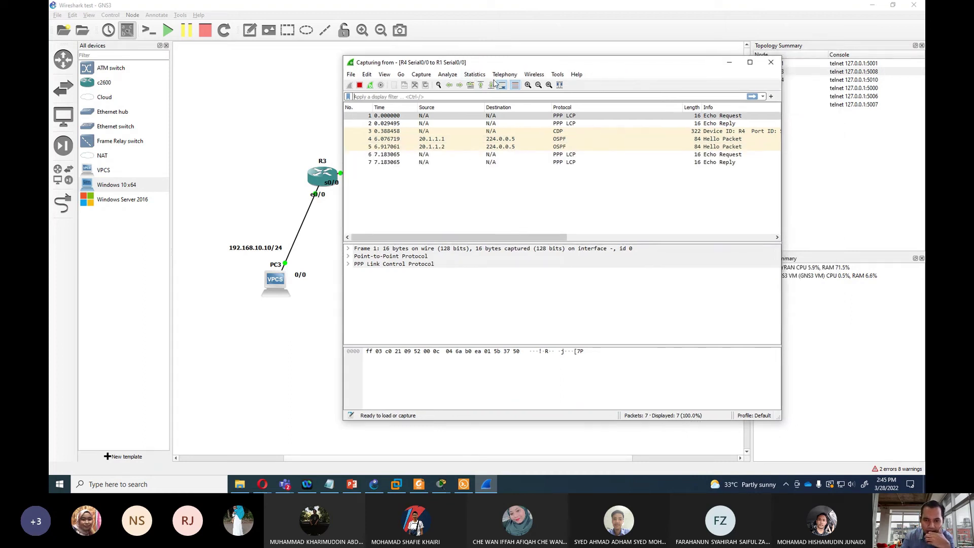
left_click_drag(781, 191, 857, 191)
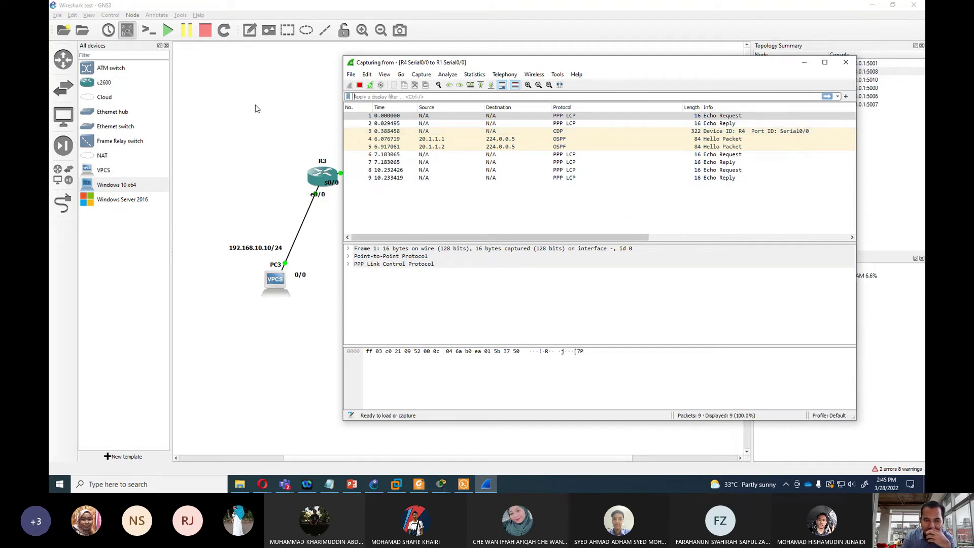
left_click_drag(503, 65, 264, 47)
left_click_drag(749, 123, 754, 170)
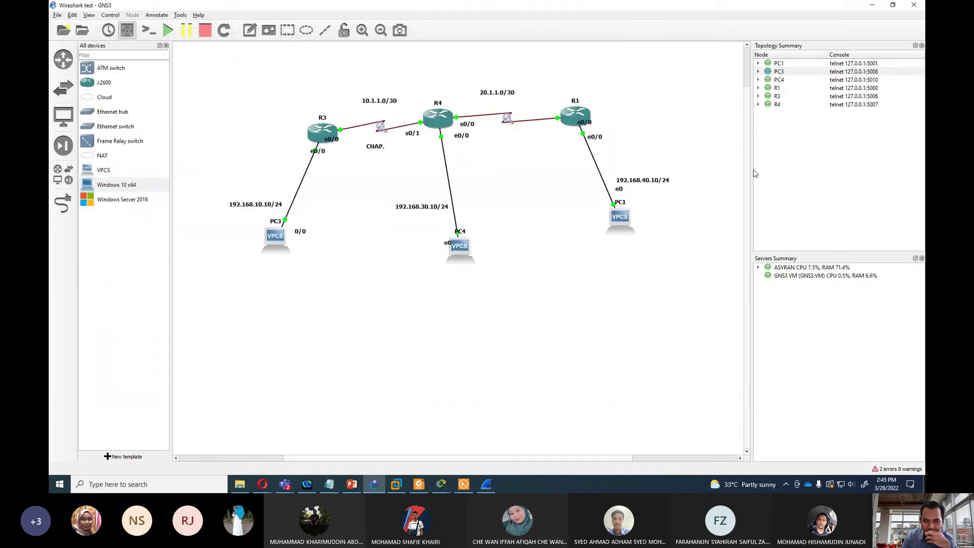
Step: Bring up R1's console and the R4–R1 Wireshark capture and arrange the two windows side by side
left_click(463, 485)
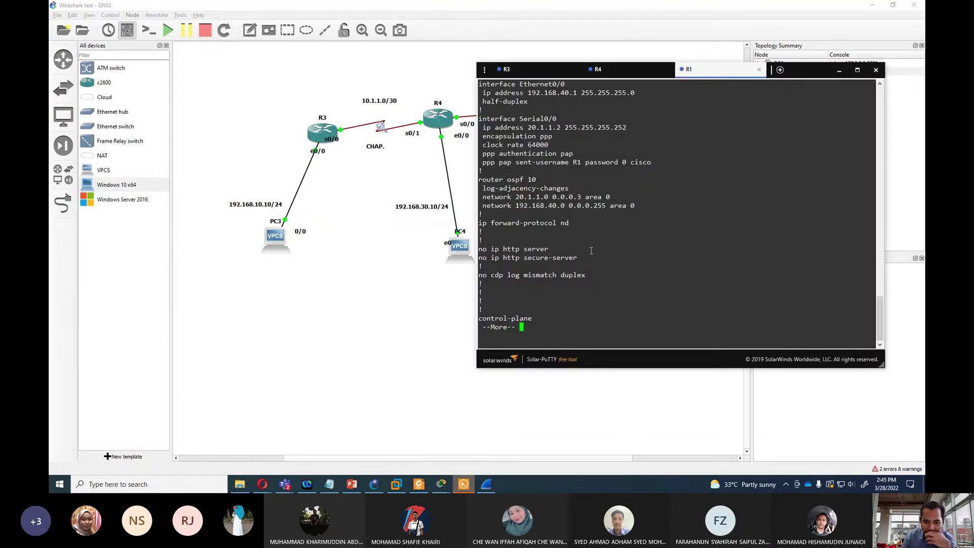
left_click(486, 484)
left_click_drag(501, 45, 463, 83)
left_click(698, 454)
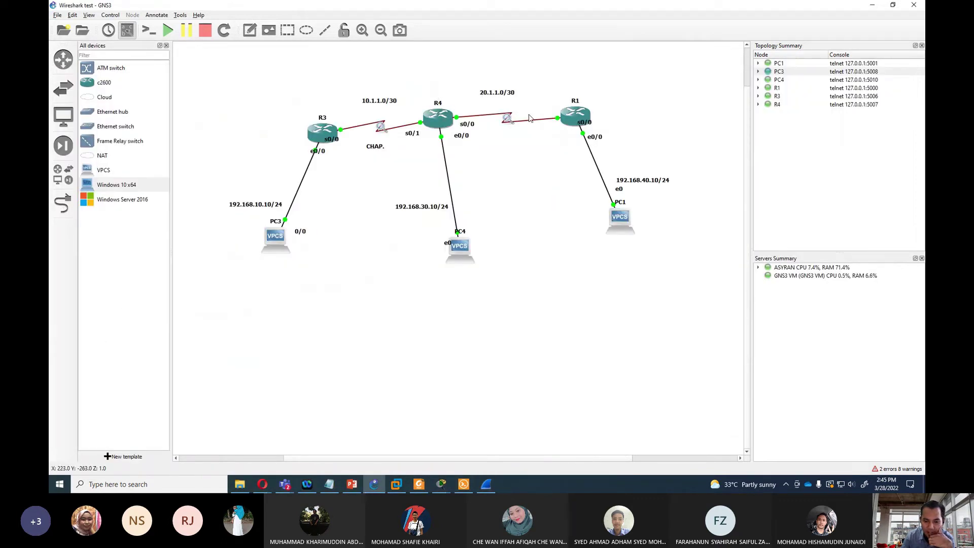
left_click(486, 484)
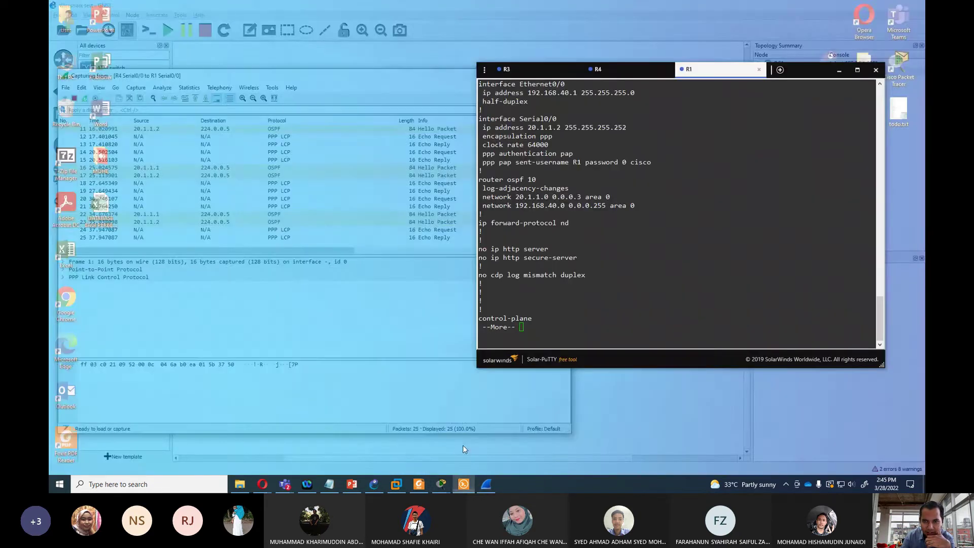
left_click(462, 445)
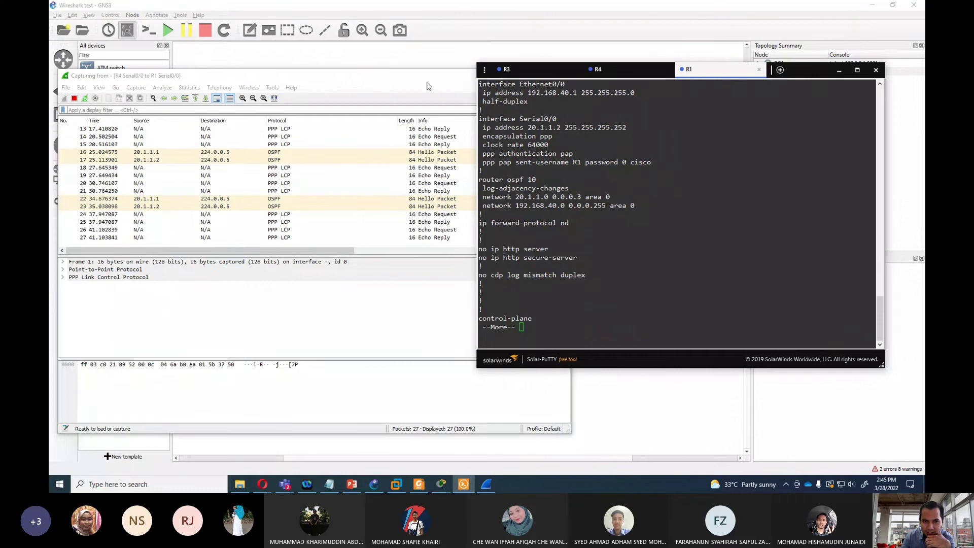
left_click_drag(427, 87, 387, 240)
mouse_move(634, 70)
left_mouse_down()
mouse_move(634, 145)
mouse_move(639, 55)
left_mouse_up()
left_click_drag(355, 229, 374, 57)
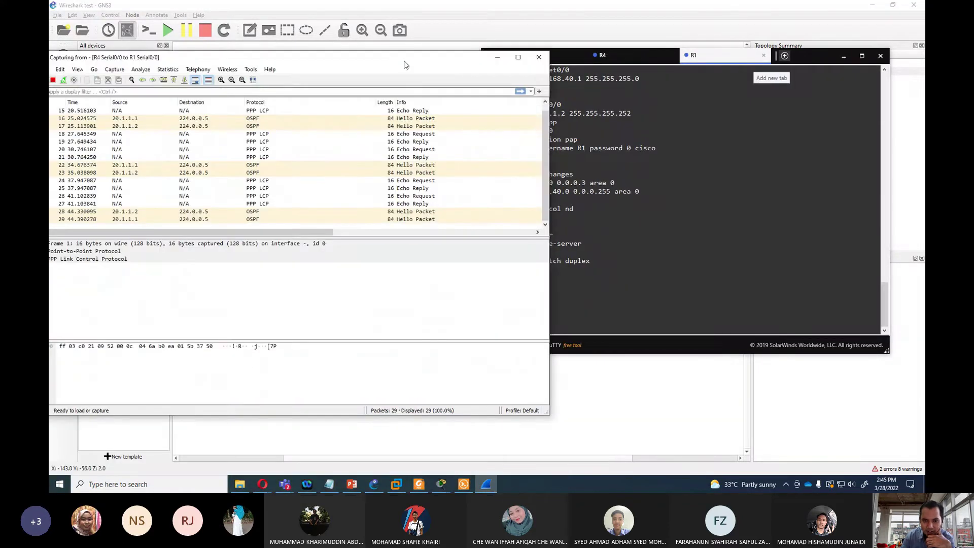
Step: Finish R1's configuration listing and shut down its interface with "int se0/0" and "shutdown"
left_click(717, 223)
key("space")
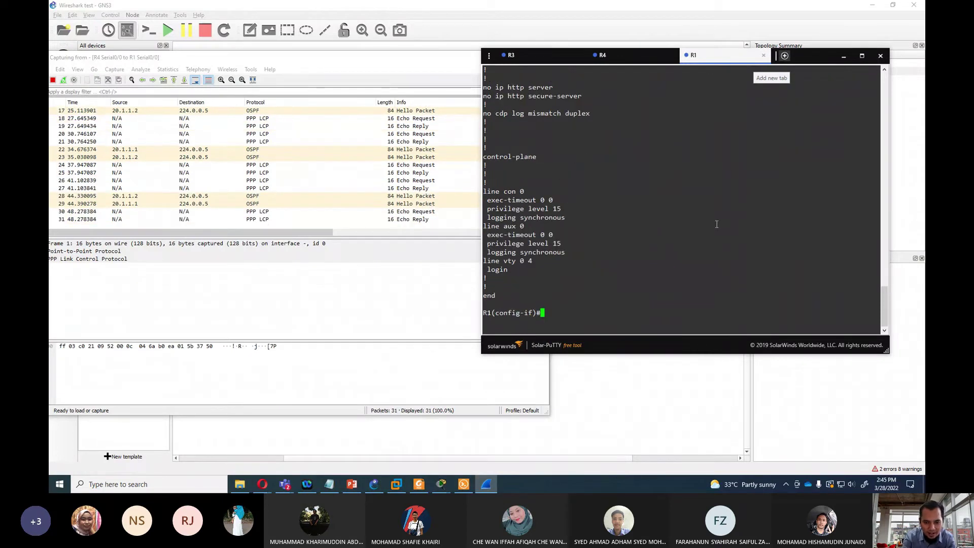
type("int se0/0")
key("Return")
type("shut")
key("Tab")
key("Return")
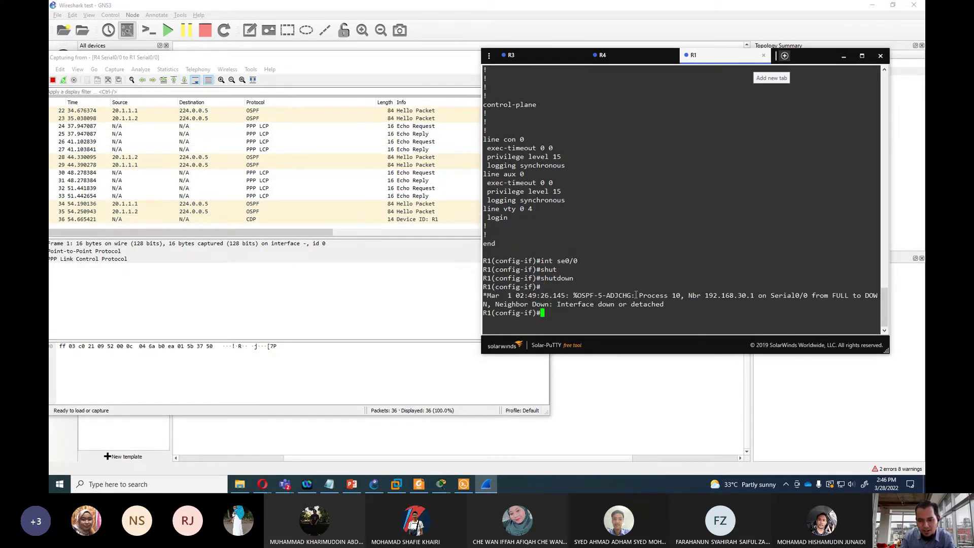
Step: Highlight the interface-down message in R1's console, enlarge the console, and reposition it beside the Wireshark capture
left_click_drag(590, 304, 664, 309)
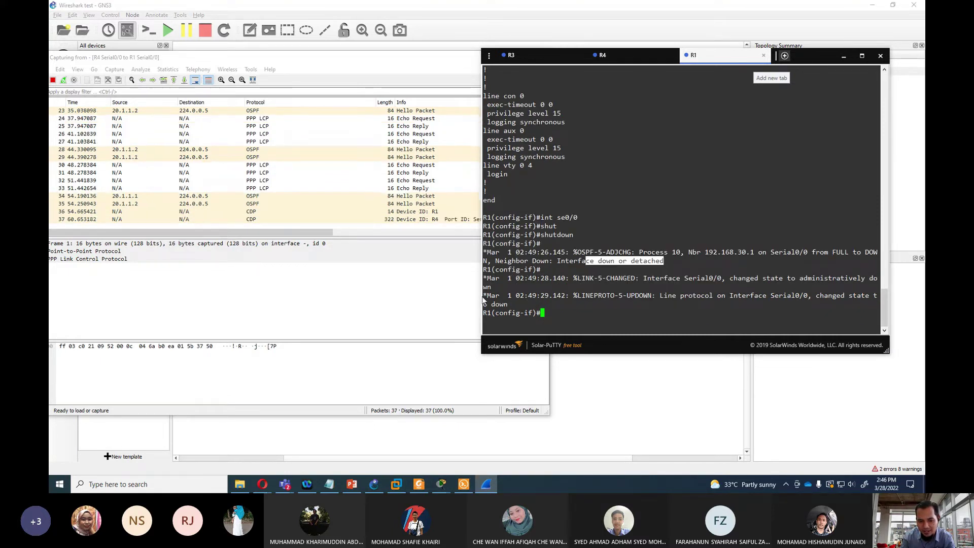
left_click_drag(892, 356, 926, 367)
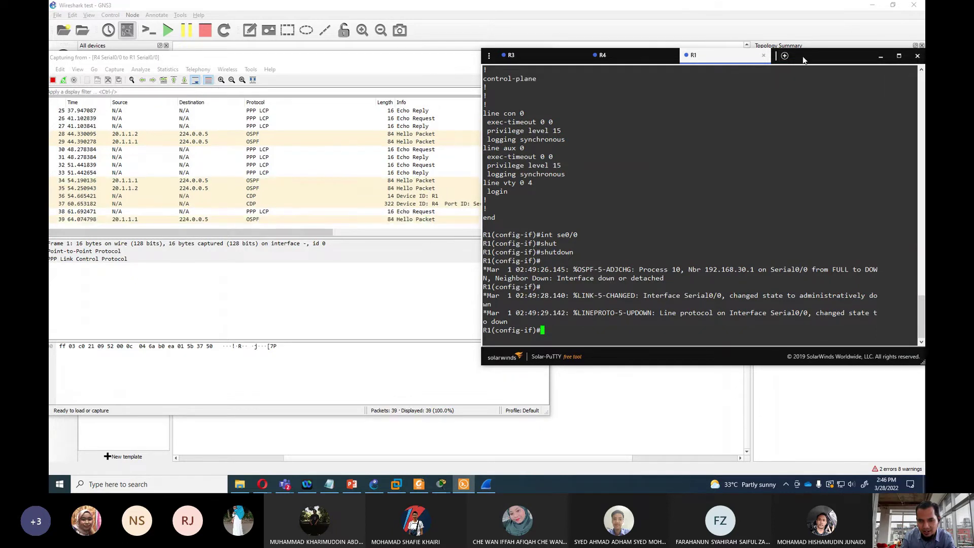
left_click_drag(674, 55, 605, 53)
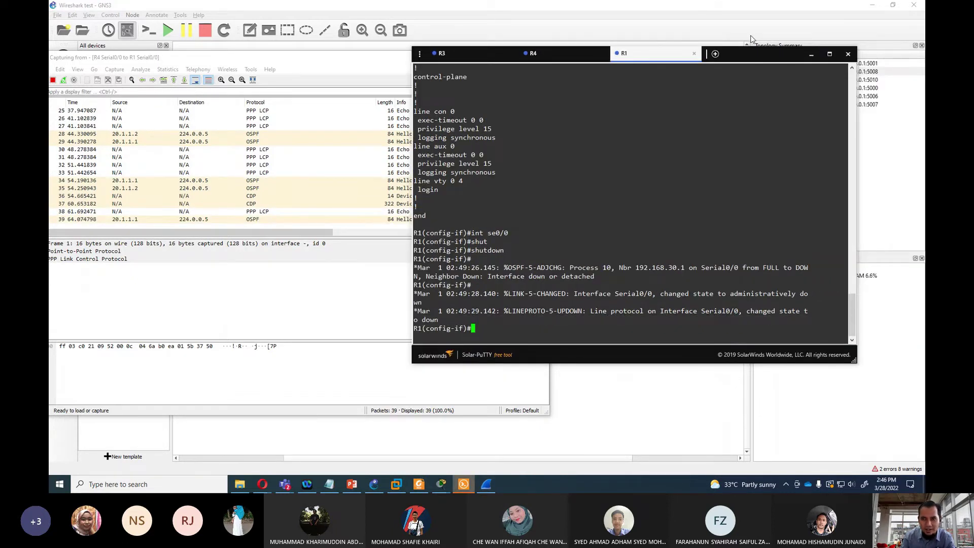
left_click_drag(749, 56, 814, 60)
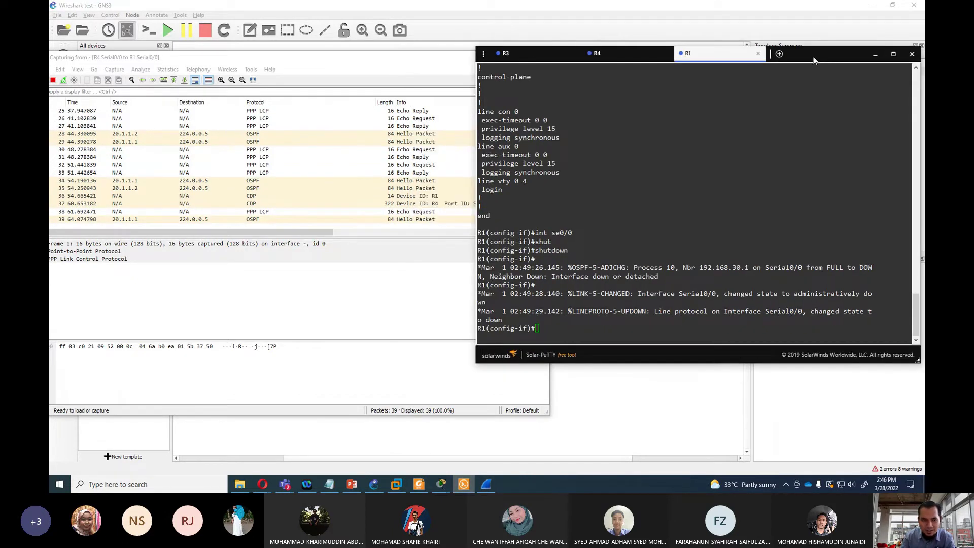
left_click(419, 60)
left_click_drag(419, 60, 445, 48)
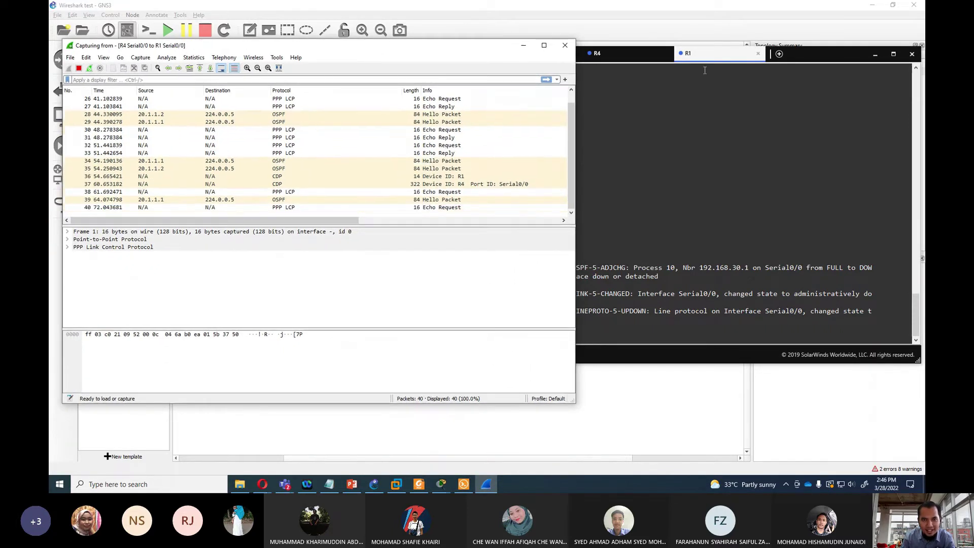
Step: Bring R1's Serial0/0 interface back up with "no shutdown"
left_click(739, 218)
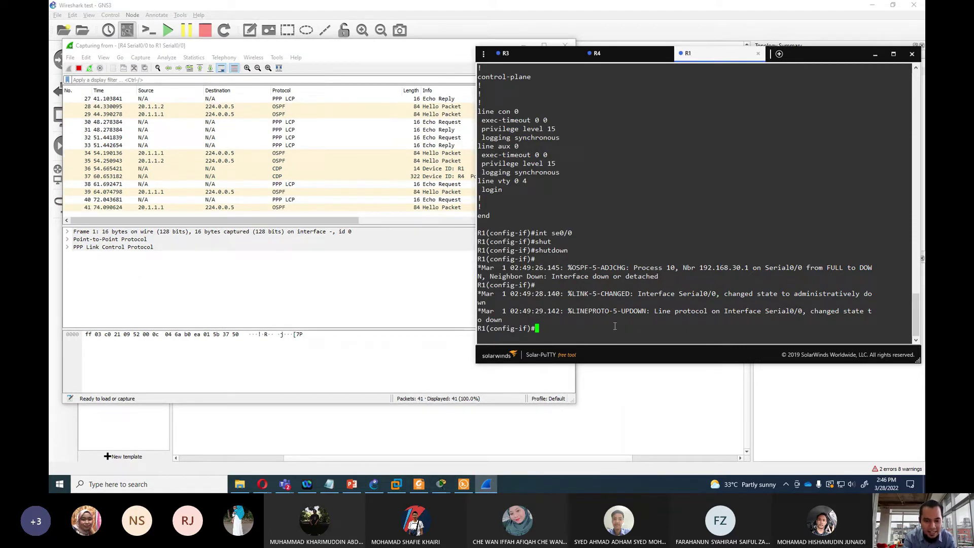
type("n")
type("o shut")
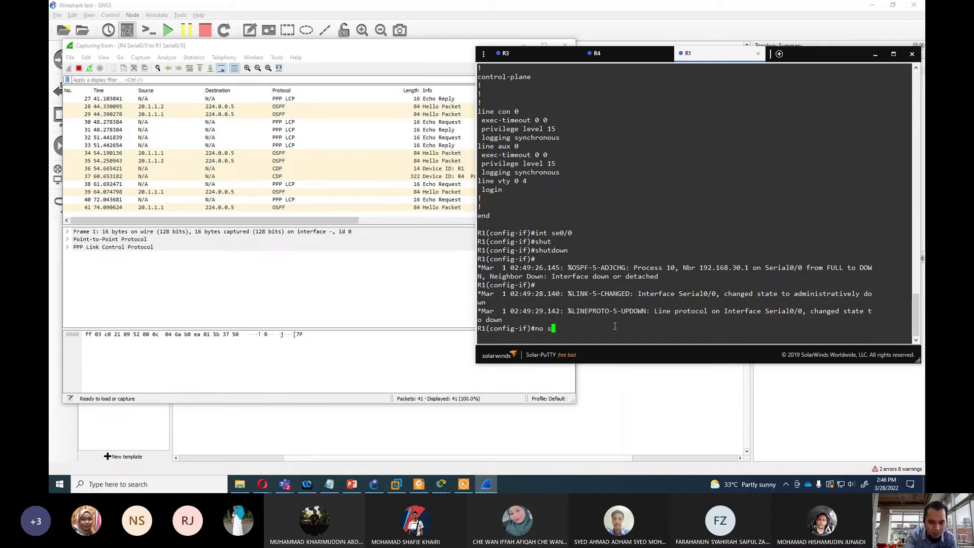
key("Return")
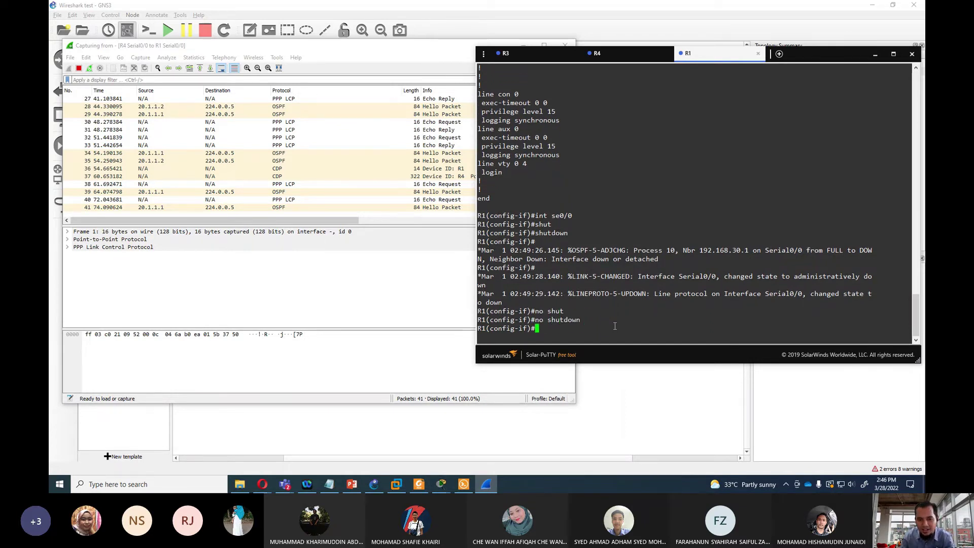
Step: Locate the PAP Authenticate-Request packets in the R4–R1 capture, expose their full Info text, and select the OSPF Hello packet preceding the link negotiation
left_click(429, 164)
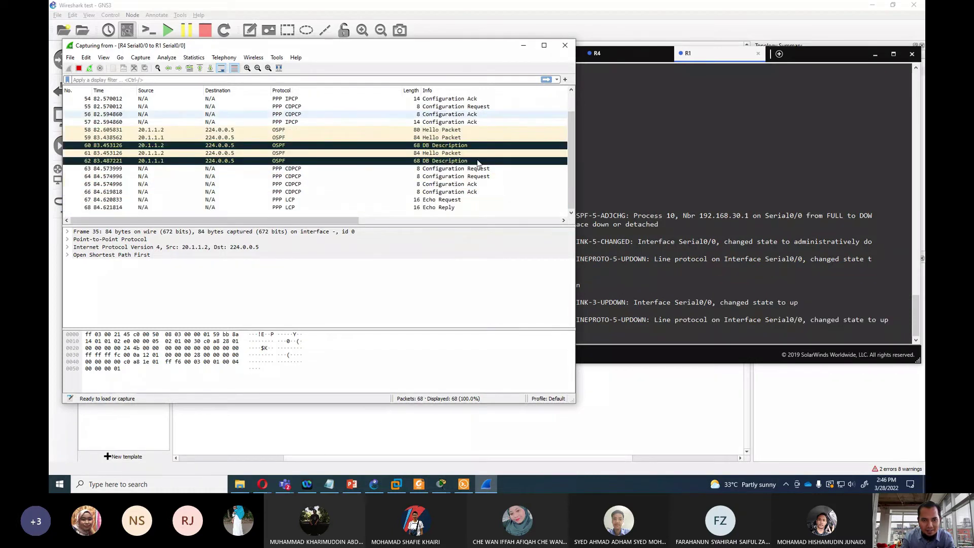
left_click_drag(569, 166, 569, 163)
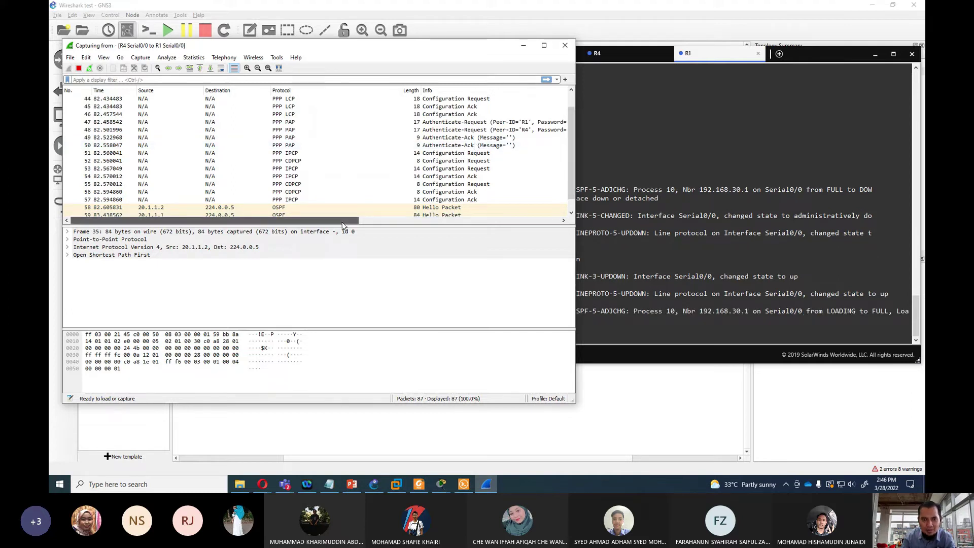
left_click_drag(342, 221, 406, 221)
scroll(369, 170, "up", 2)
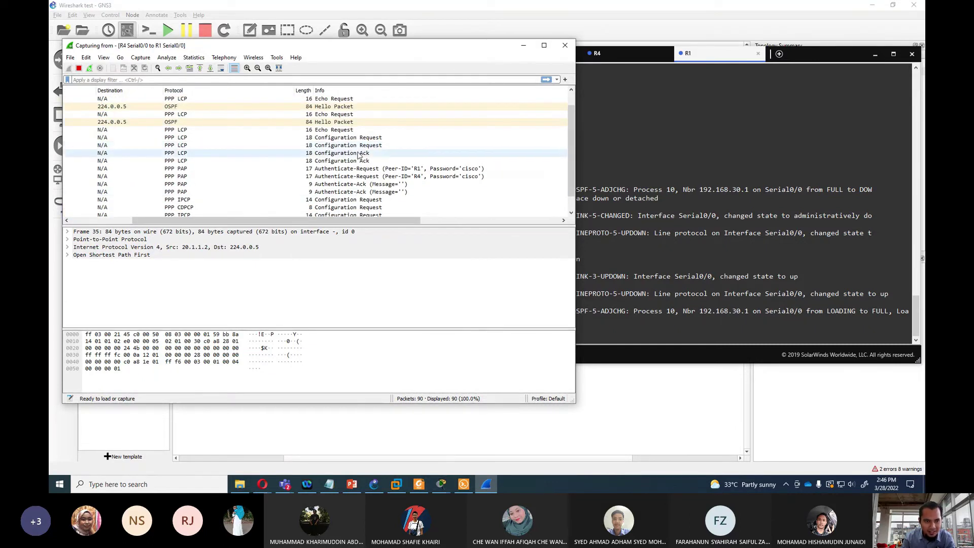
left_click(322, 123)
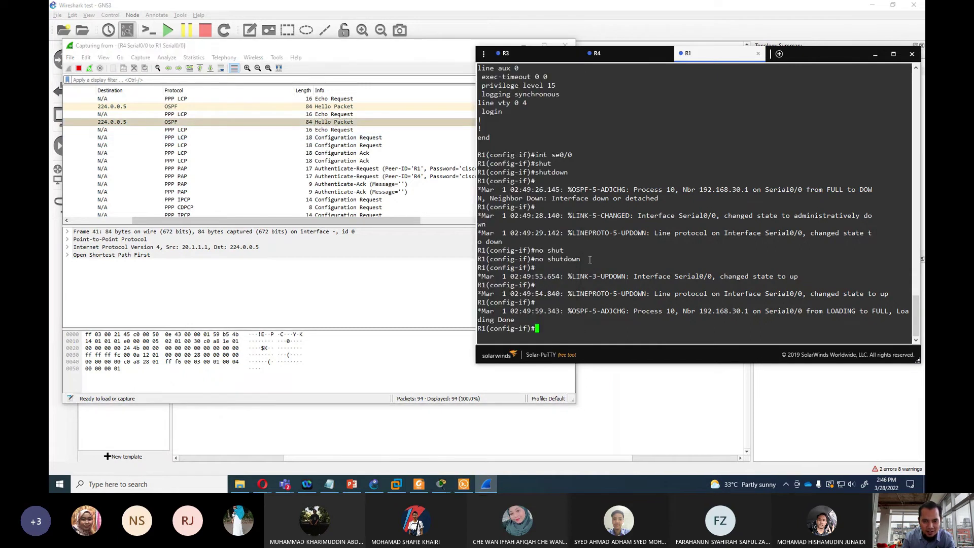
left_click(385, 50)
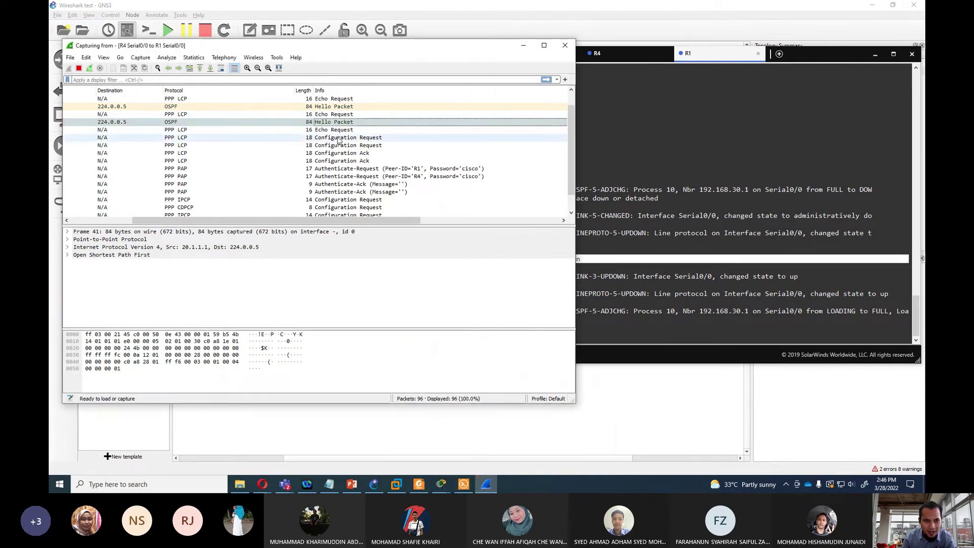
Step: Examine the LCP, PAP, IPCP and CDPCP exchange in the R4–R1 capture and enlarge the Wireshark window
scroll(374, 148, "down", 1)
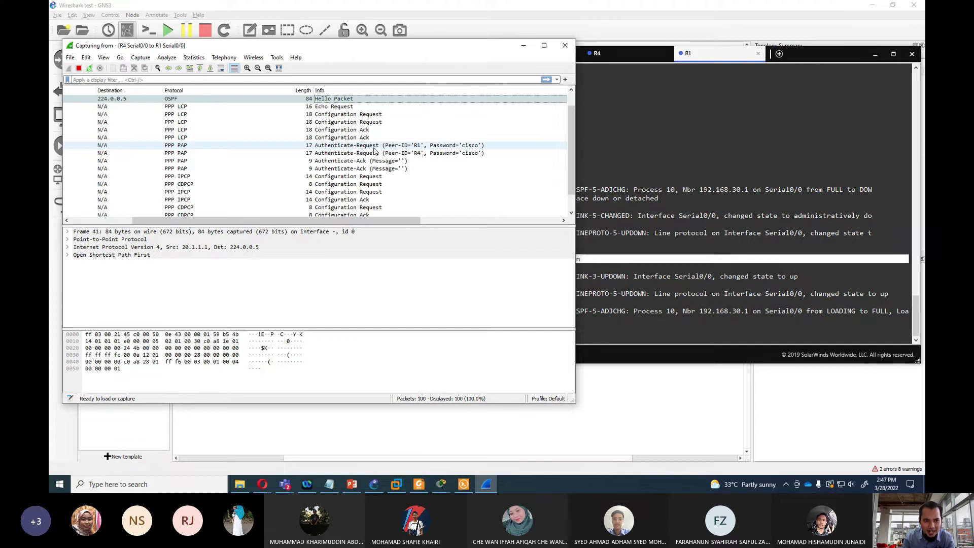
scroll(345, 193, "down", 1)
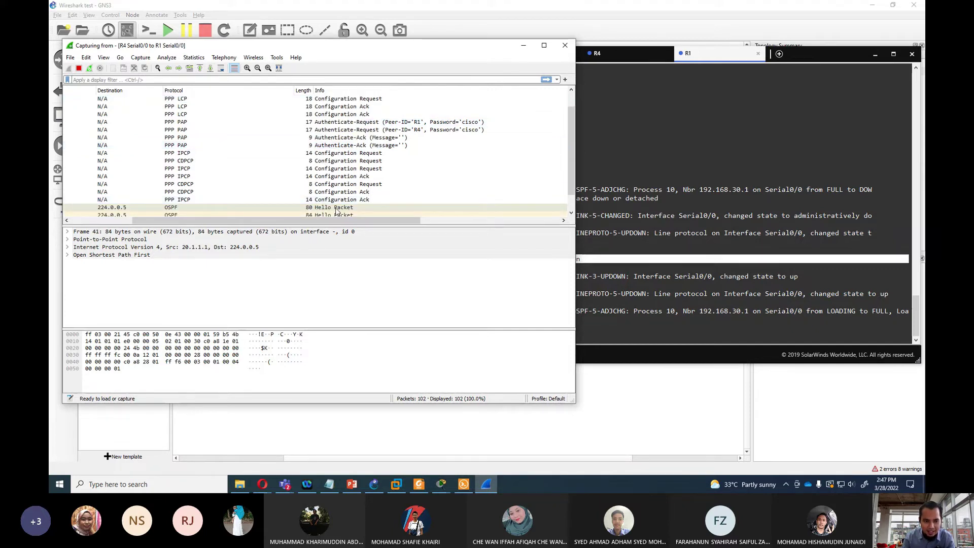
left_click_drag(319, 220, 280, 229)
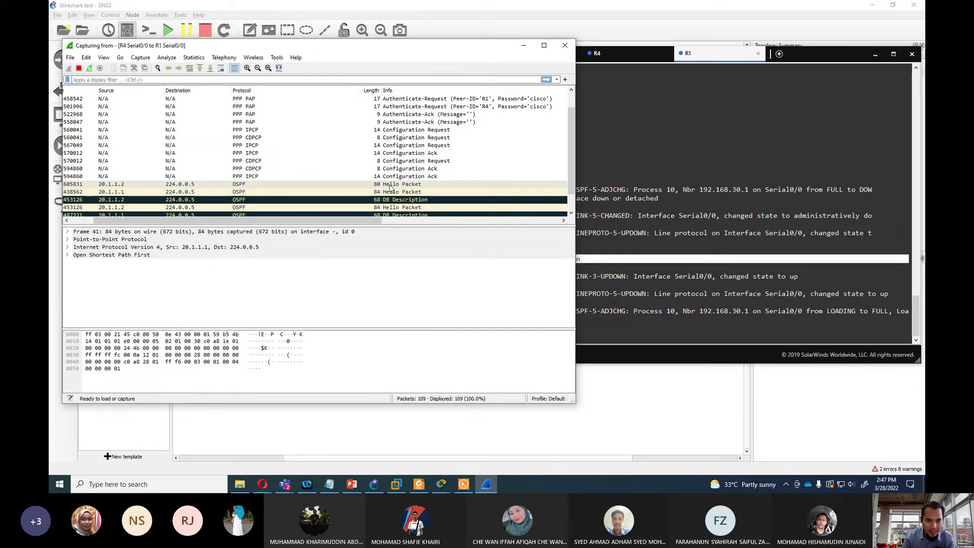
scroll(416, 181, "right", 2)
scroll(446, 173, "up", 1)
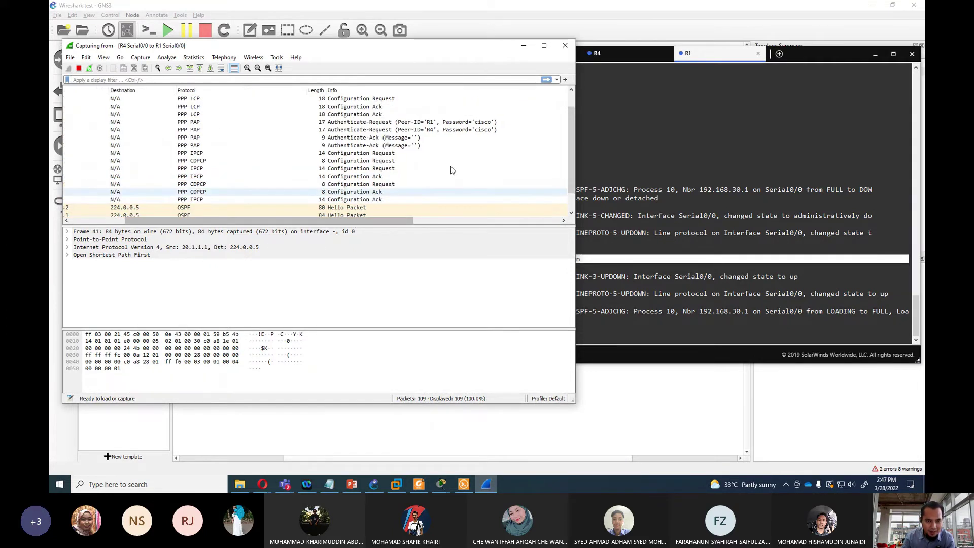
scroll(453, 171, "up", 1)
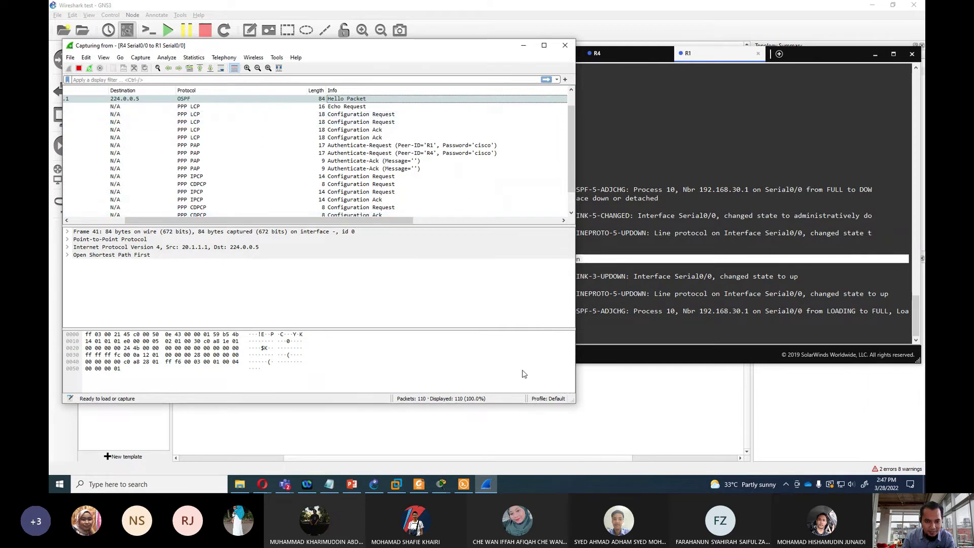
left_click_drag(575, 402, 590, 436)
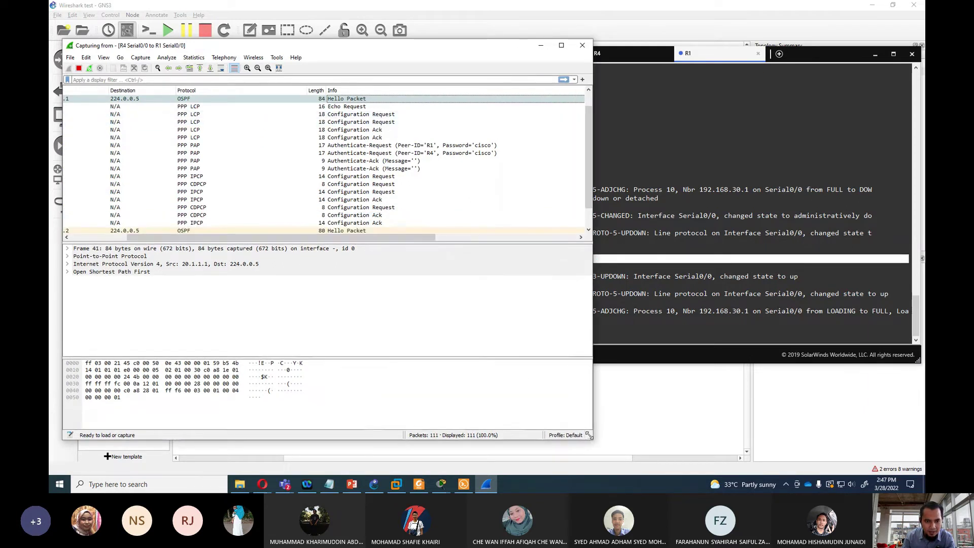
Step: Select the first LCP Configuration Request after the Echo Request and consult the PAP two-way handshake slide in PowerPoint
left_click(364, 114)
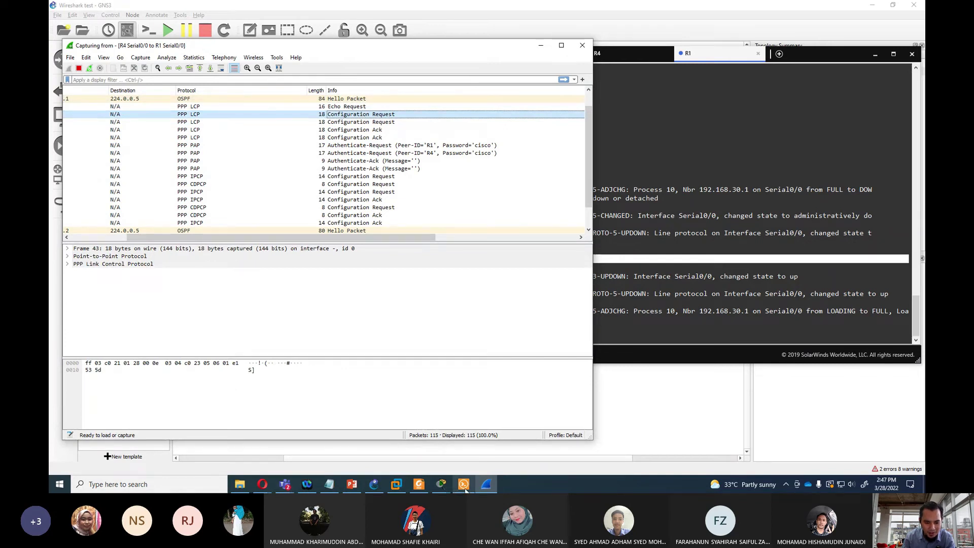
mouse_move(351, 486)
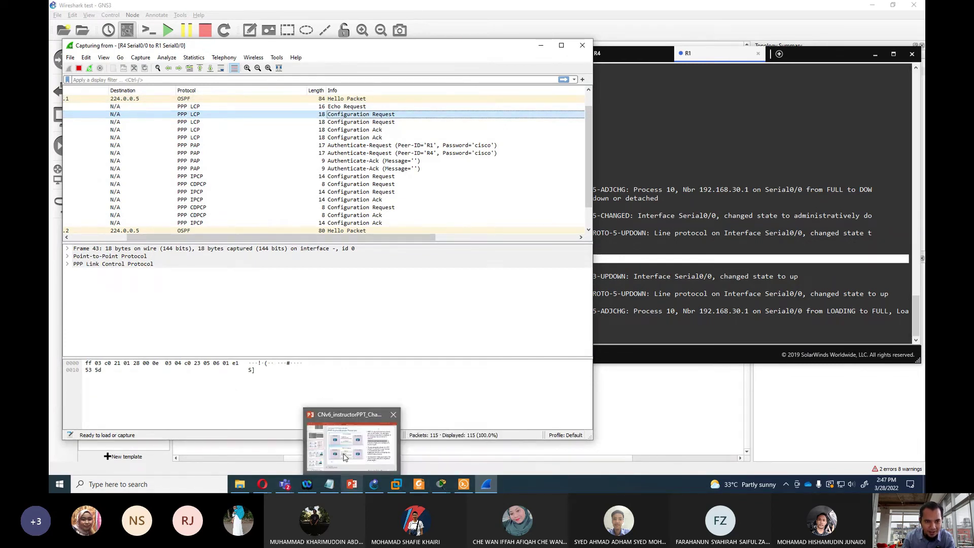
left_click(344, 458)
scroll(358, 208, "down", 1)
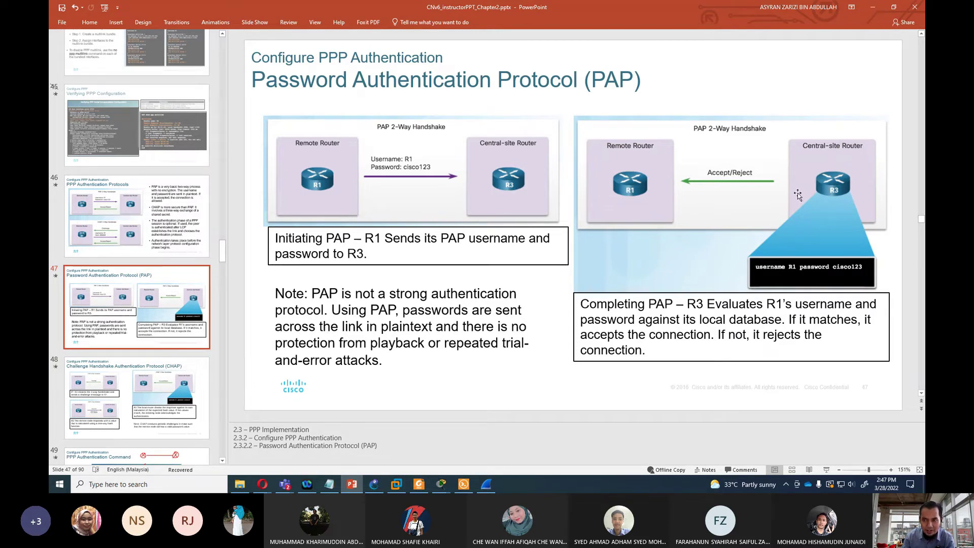
left_click(873, 7)
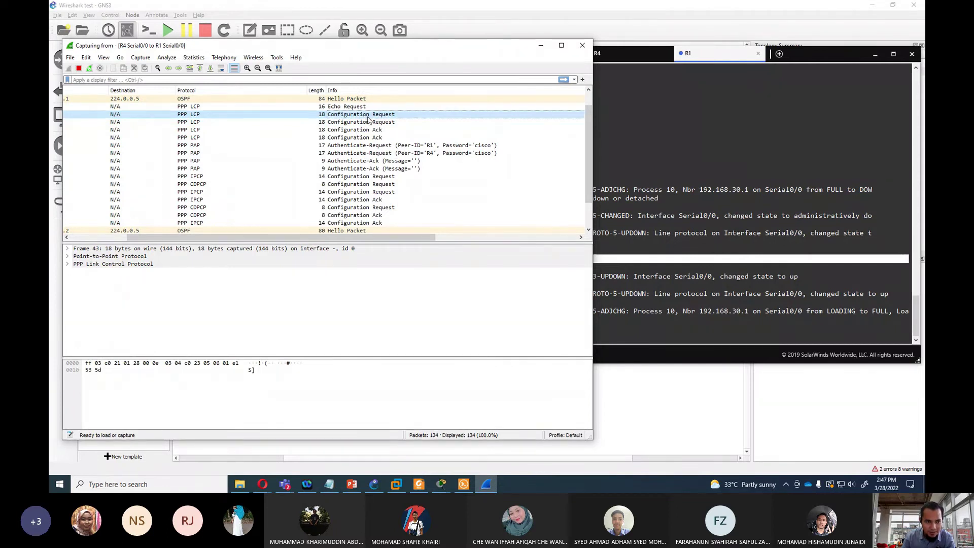
Step: Inspect the first LCP Configuration Request in its own window, expanding the frame, Point-to-Point, Authentication Protocol and Magic Number details
double_click(369, 117)
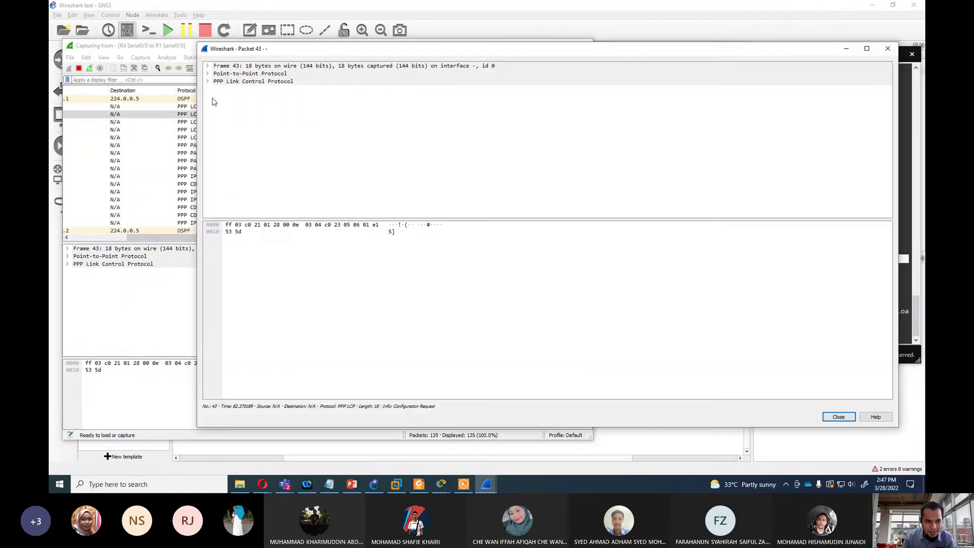
left_click(207, 66)
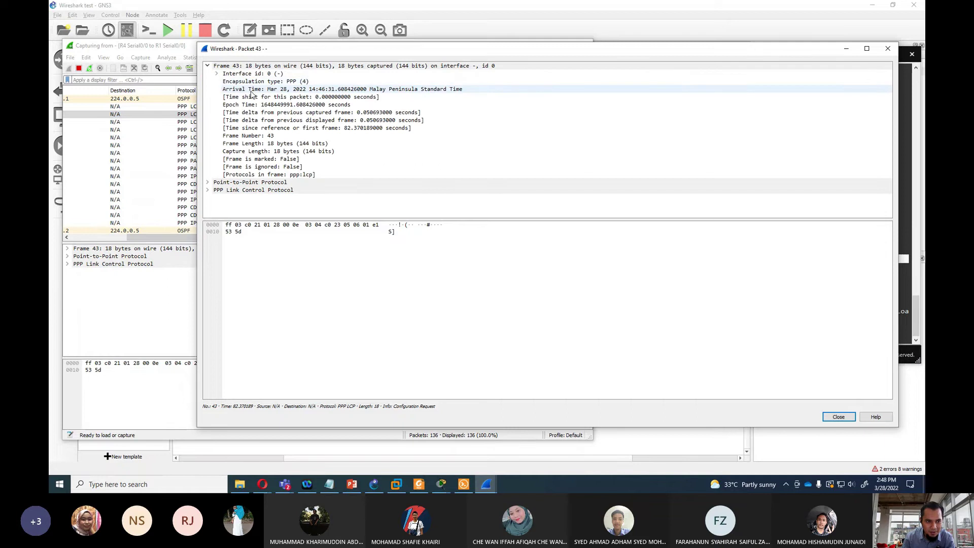
left_click(208, 67)
left_click(207, 73)
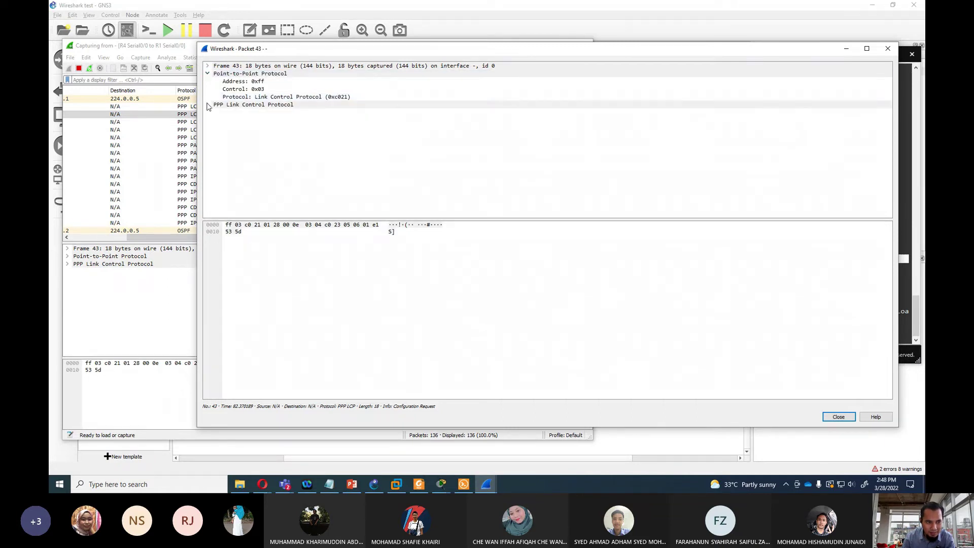
left_click(208, 105)
left_click(218, 136)
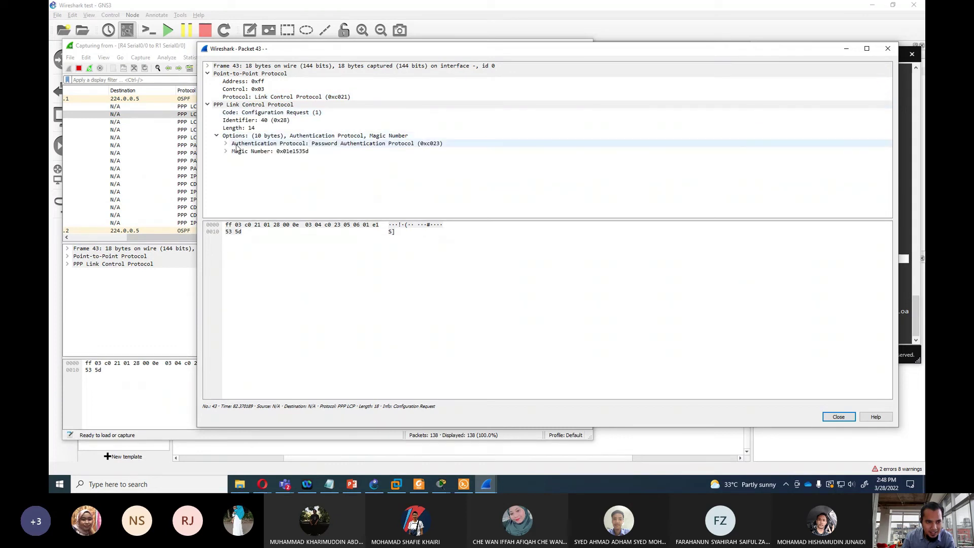
left_click(225, 151)
left_click(225, 144)
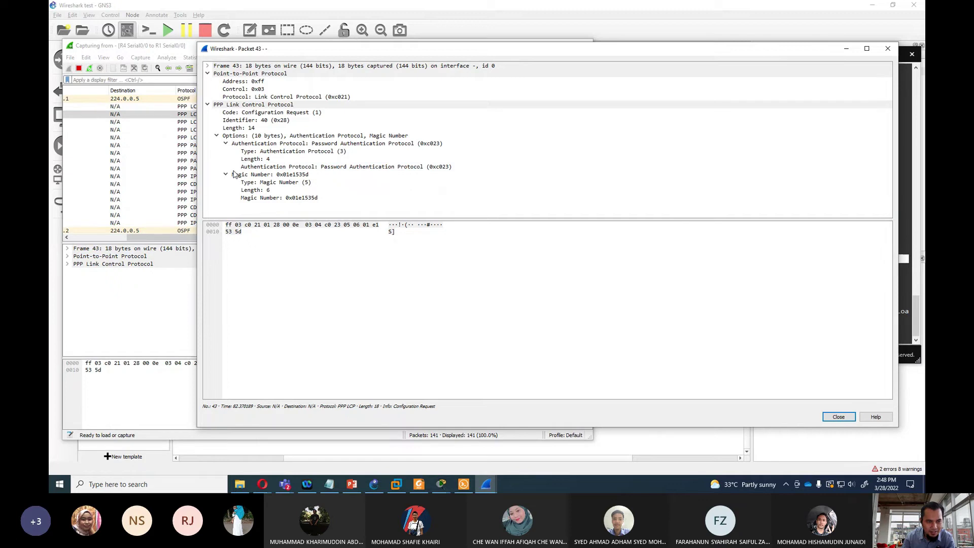
left_click(887, 49)
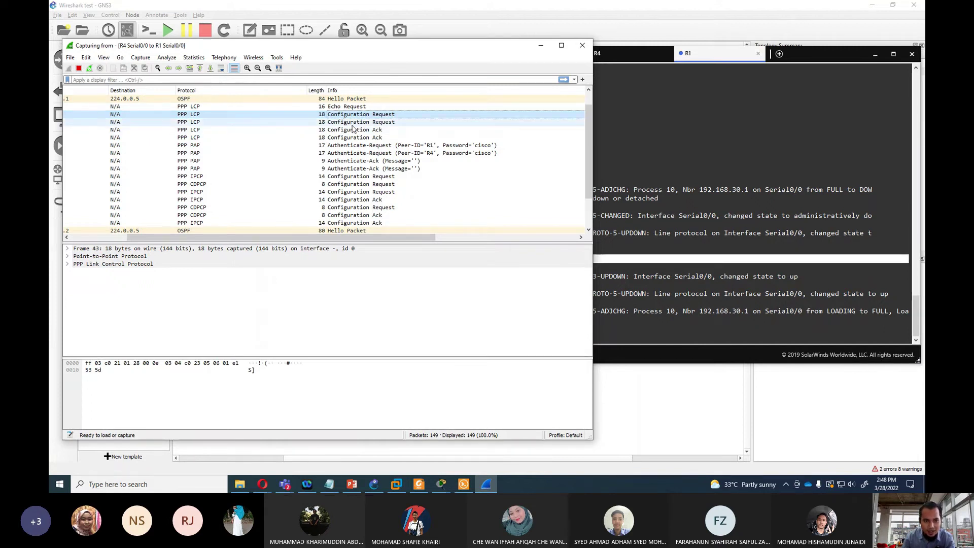
Step: Compare the first LCP Configuration Ack with the PAP Authenticate-Request packets from R1 and R4
left_click(355, 133)
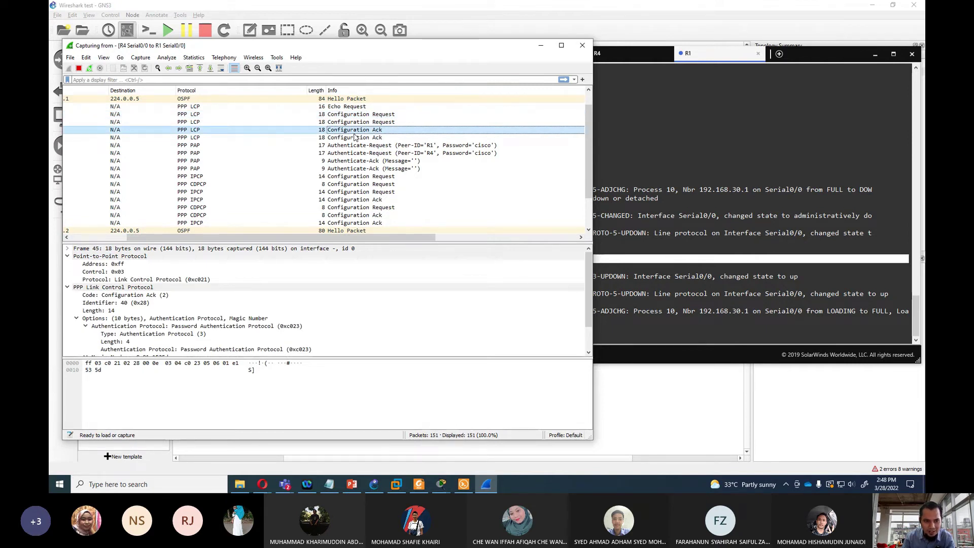
left_click(356, 145)
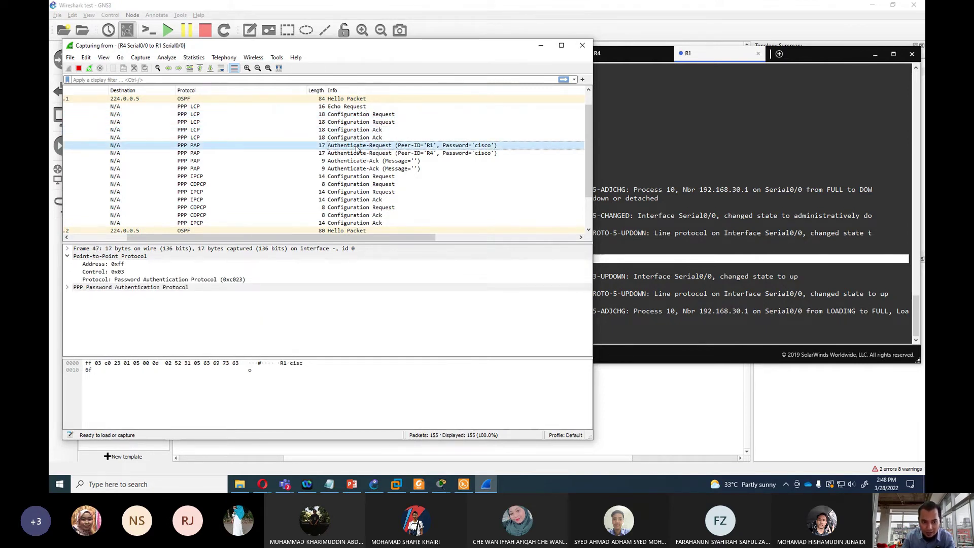
left_click(364, 151)
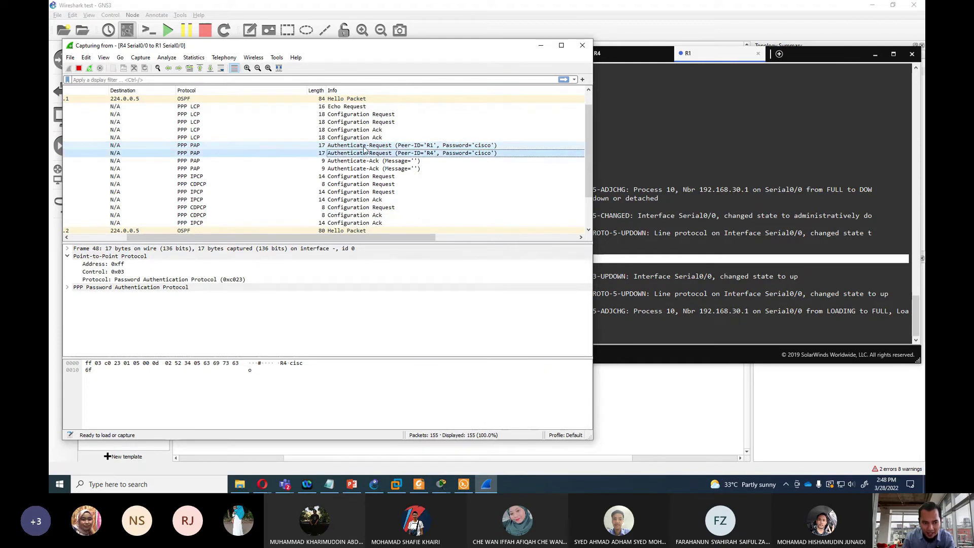
left_click(365, 148)
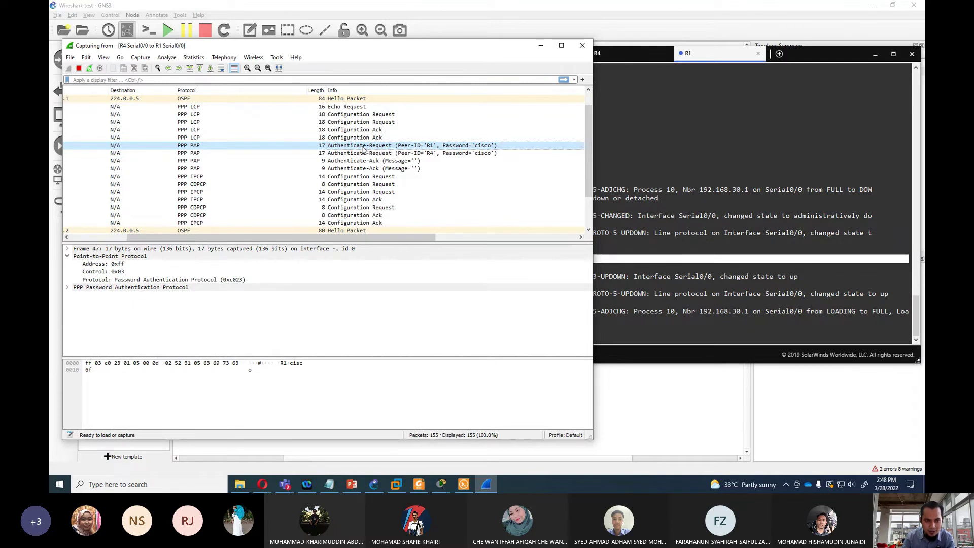
Step: Open R1's PAP Authenticate-Request in a separate window, expand its PAP data, and highlight the Peer-ID and password fields
double_click(364, 148)
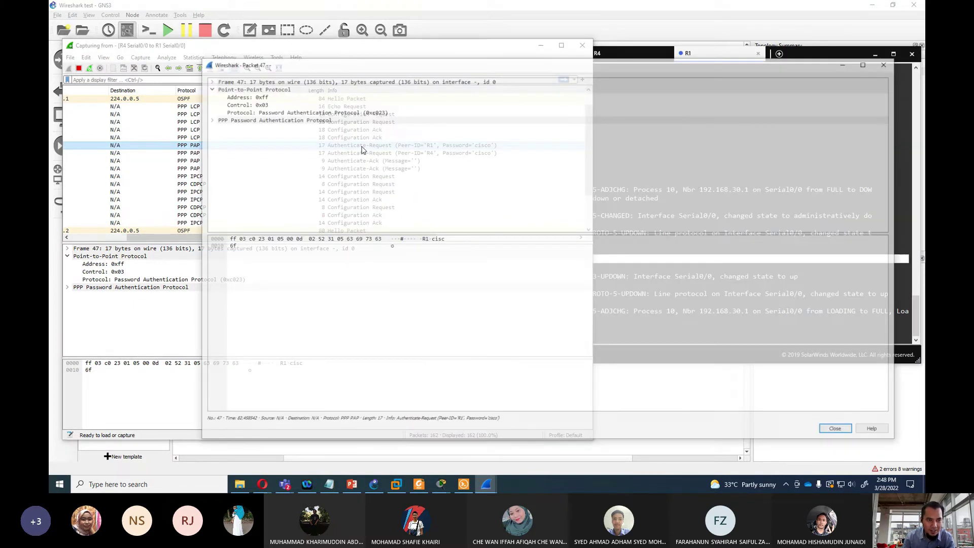
left_click_drag(265, 59, 328, 62)
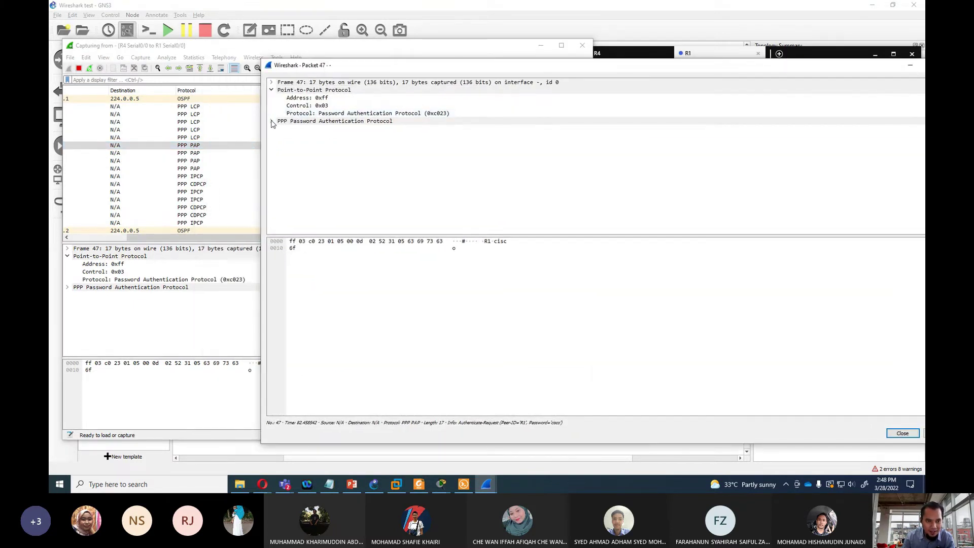
left_click(271, 121)
left_click(282, 152)
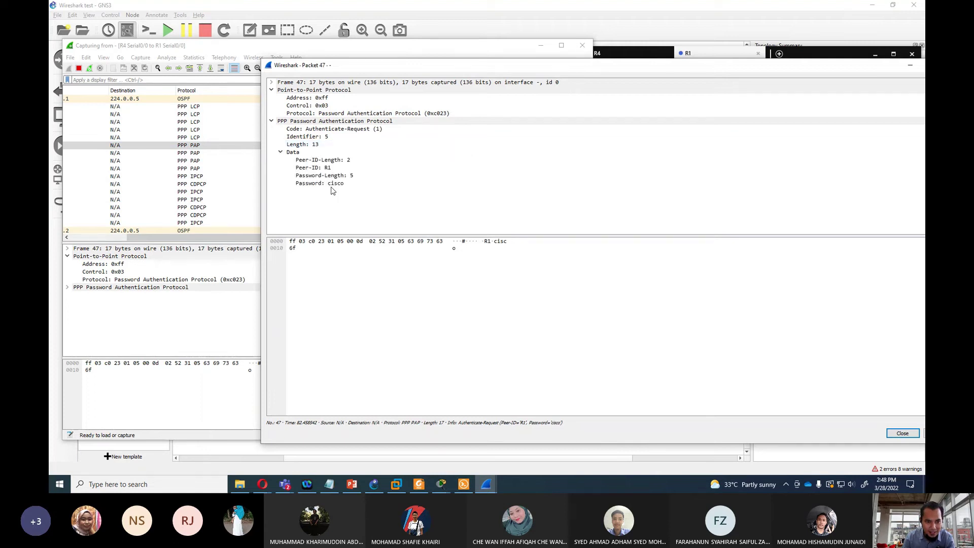
left_click(327, 169)
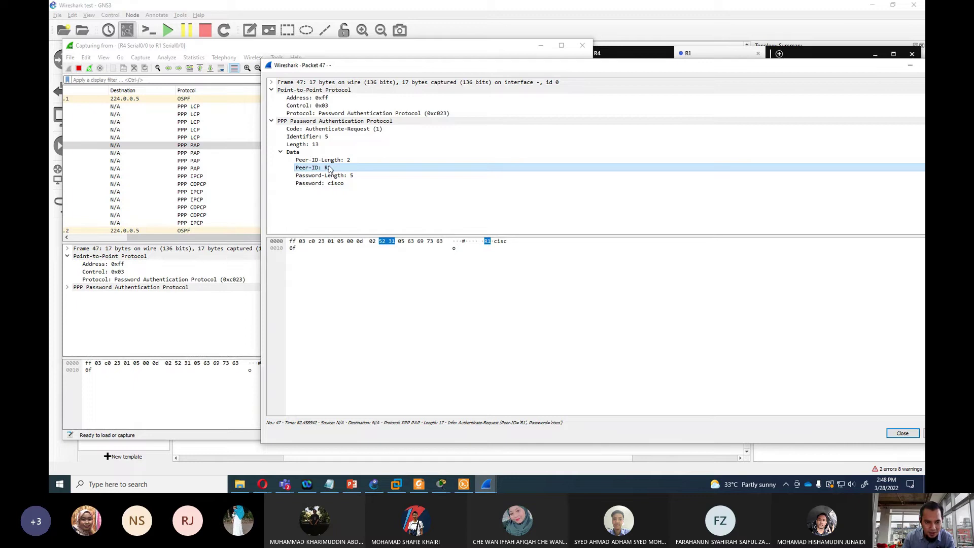
left_click(348, 185)
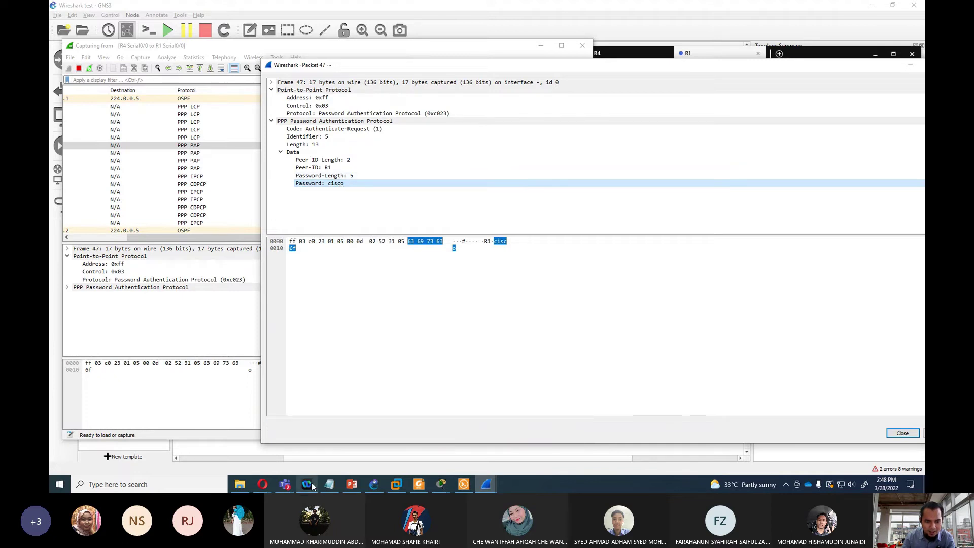
Step: Switch to the PAP slide in PowerPoint and highlight the note about passwords being sent in plaintext, up to "trial-and-error attacks"
left_click(349, 486)
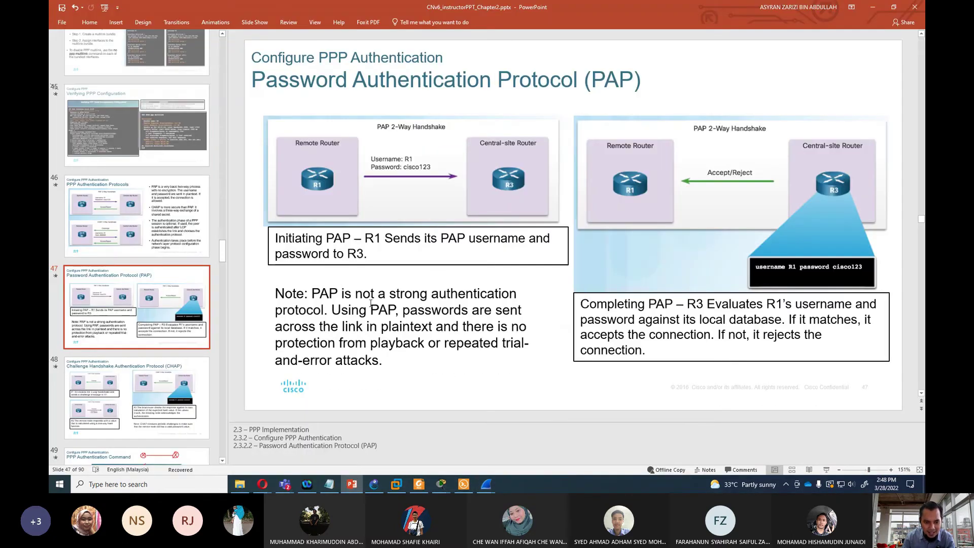
mouse_move(333, 309)
left_mouse_down()
mouse_move(471, 311)
mouse_move(309, 340)
mouse_move(341, 327)
mouse_move(500, 329)
mouse_move(308, 343)
mouse_move(504, 344)
mouse_move(338, 346)
mouse_move(388, 360)
left_mouse_up()
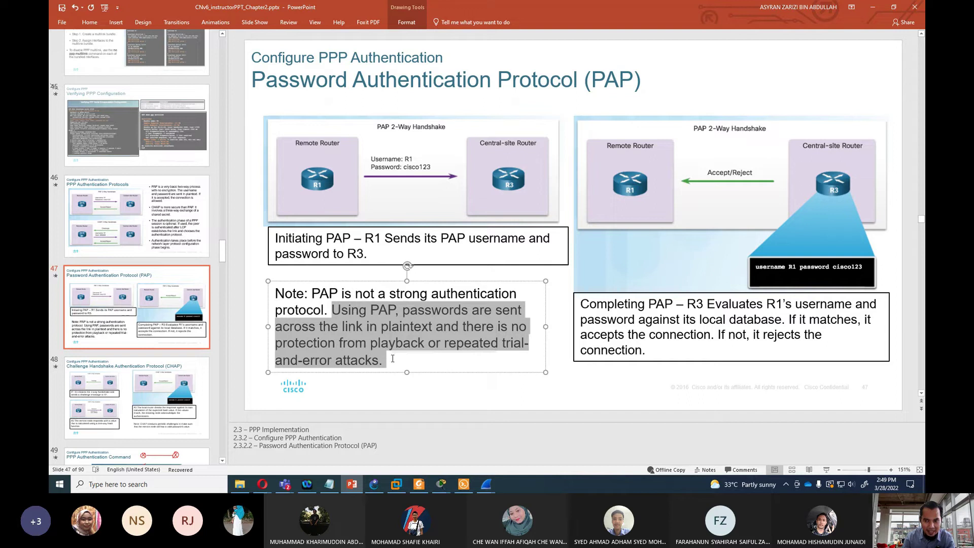
left_click(873, 7)
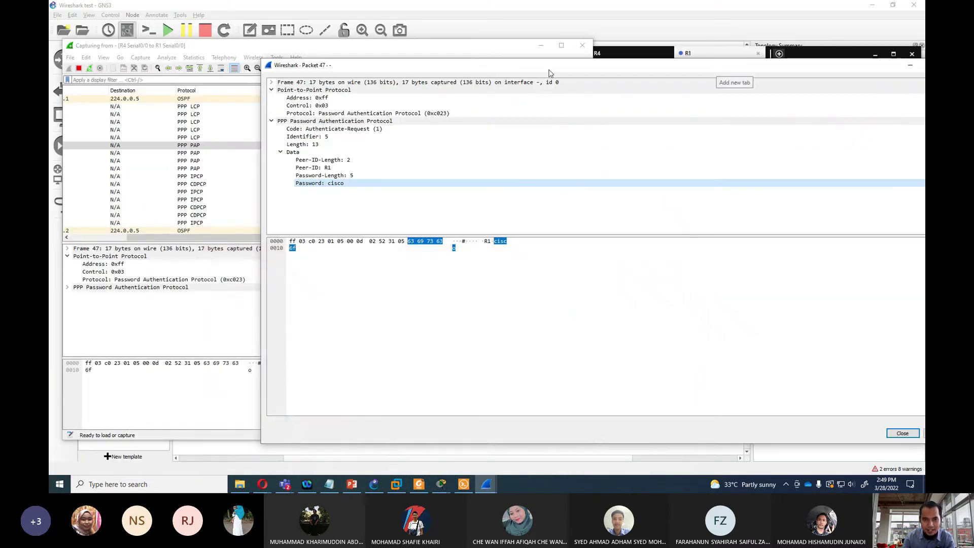
Step: View the R4–R1 link in the GNS3 topology and return to the Wireshark capture
left_click(511, 9)
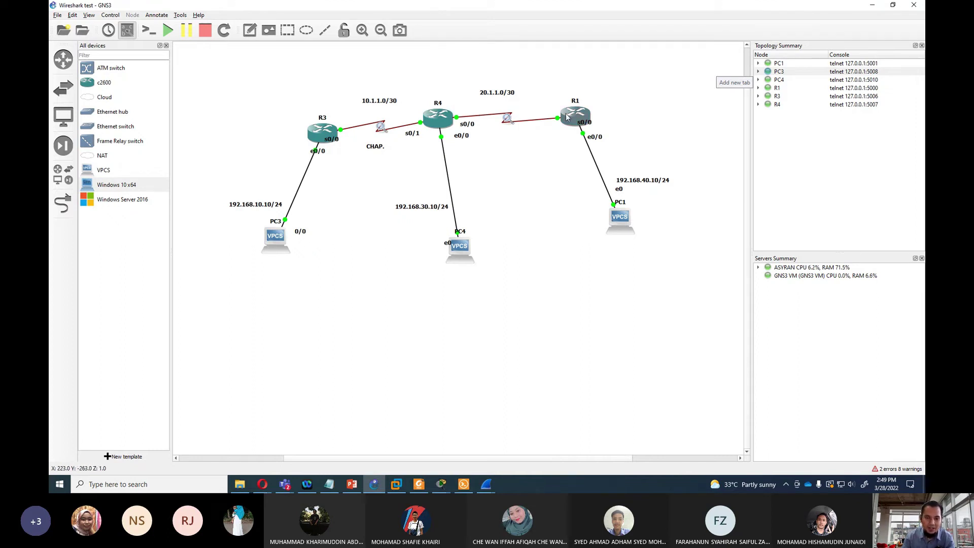
left_click(486, 484)
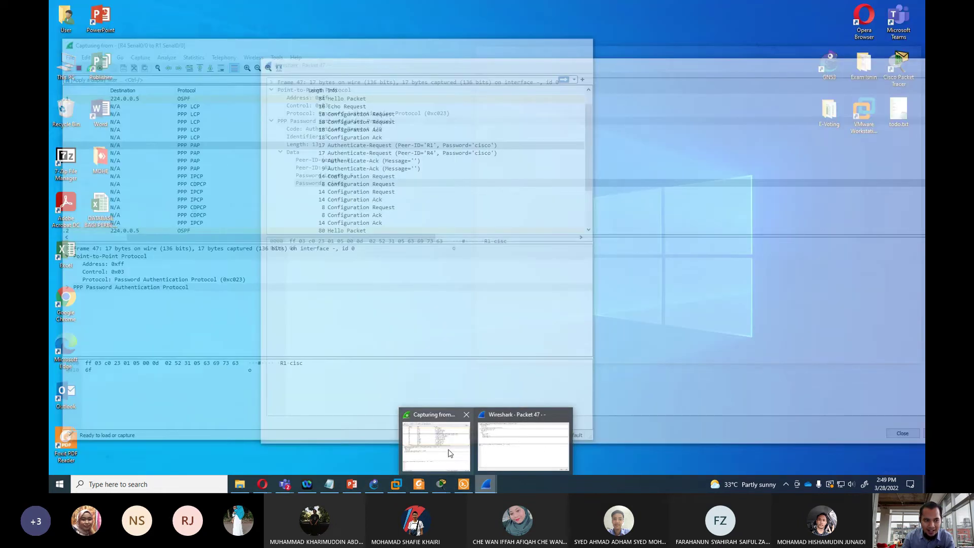
left_click(436, 447)
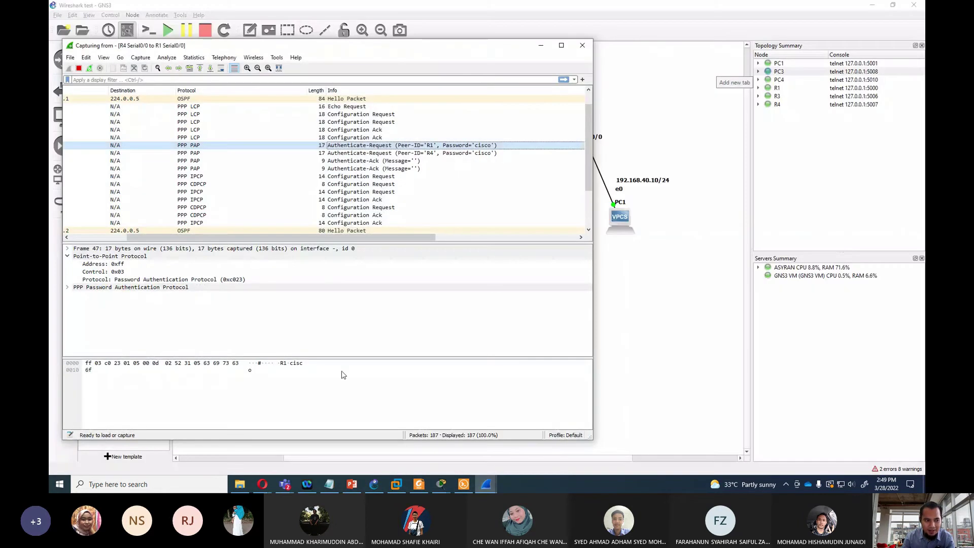
Step: Re-examine the Peer-ID and password fields of R1's Authenticate-Request and put its packet window away
double_click(343, 145)
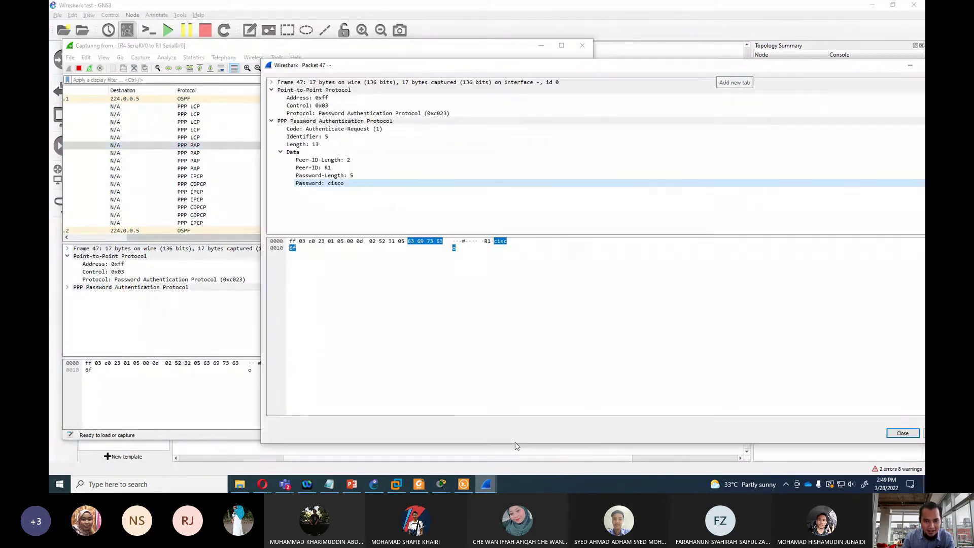
left_click(317, 167)
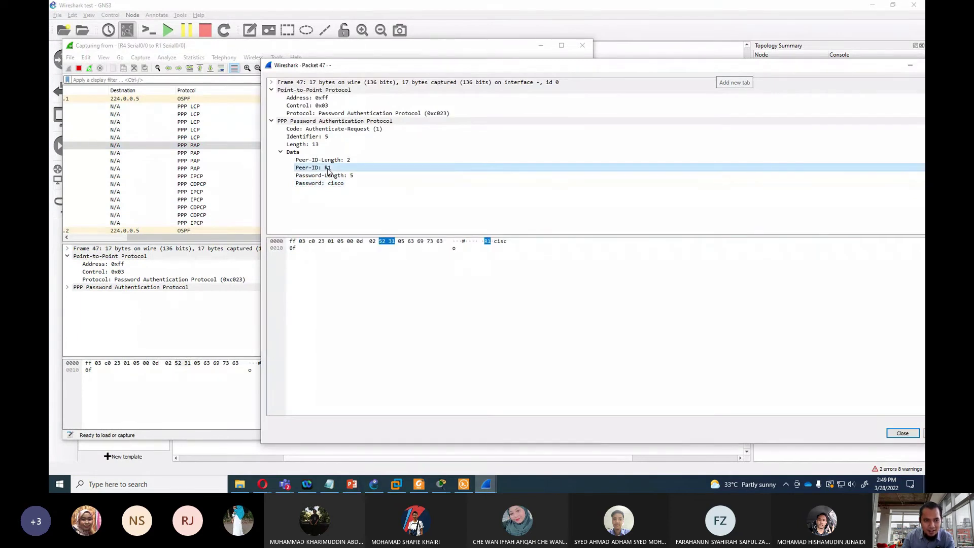
left_click(332, 185)
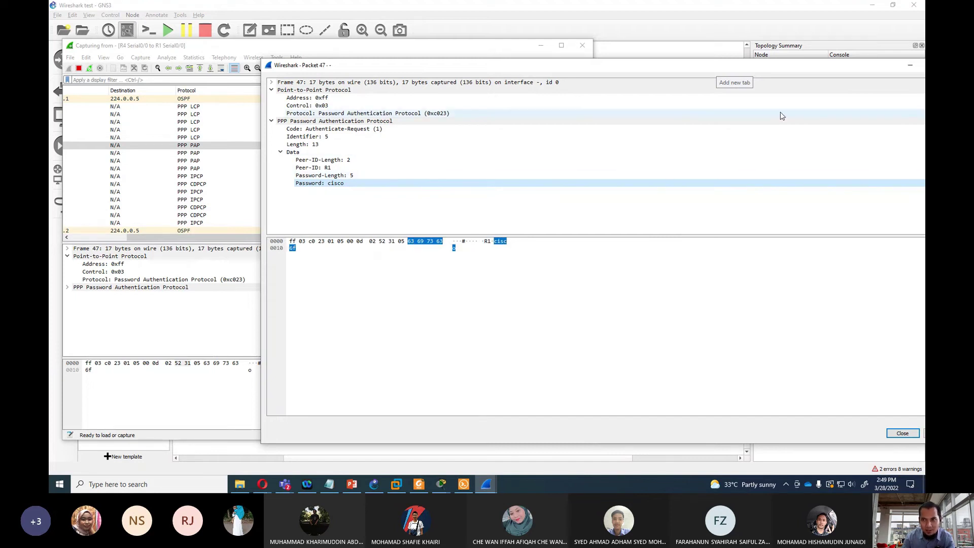
left_click(910, 65)
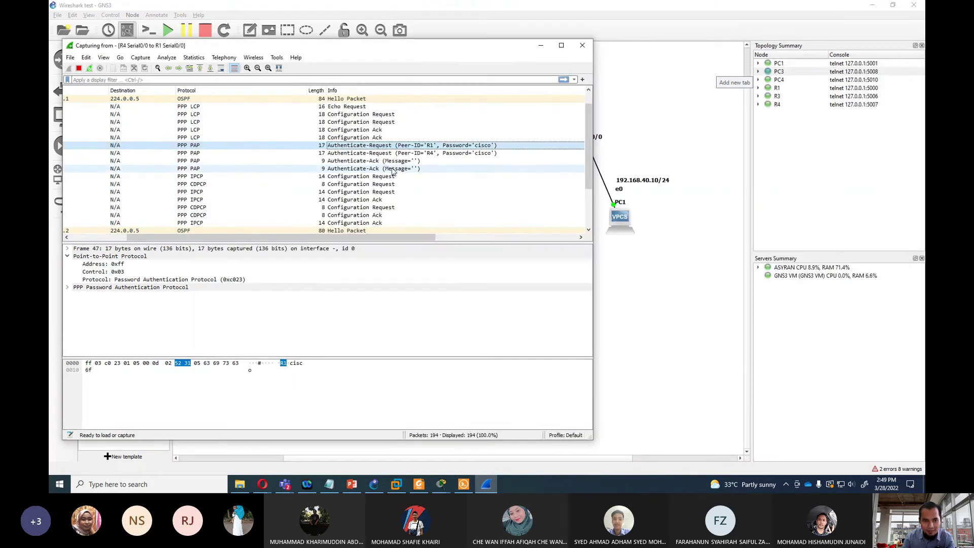
Step: Inspect the Peer-ID and password fields of R4's PAP Authenticate-Request in its own window and close that window
double_click(391, 153)
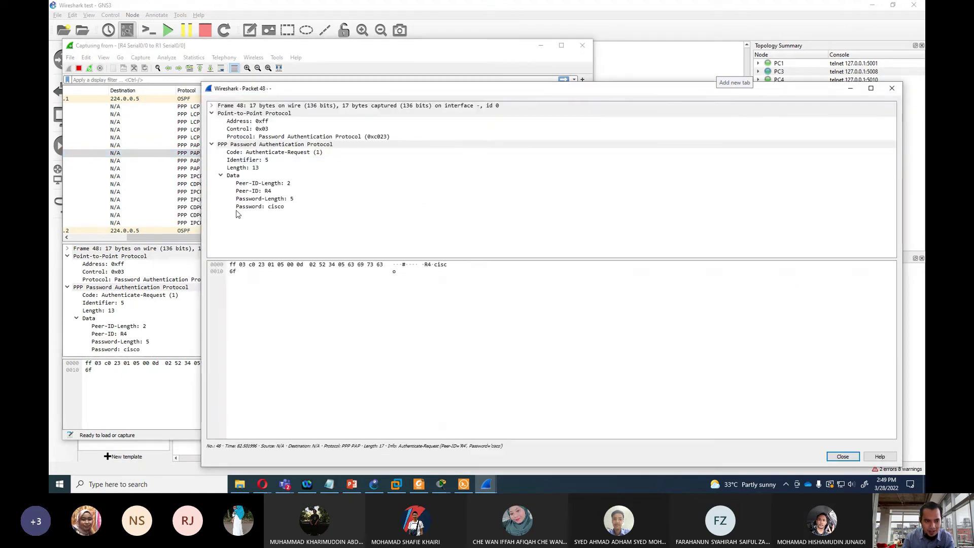
left_click(263, 194)
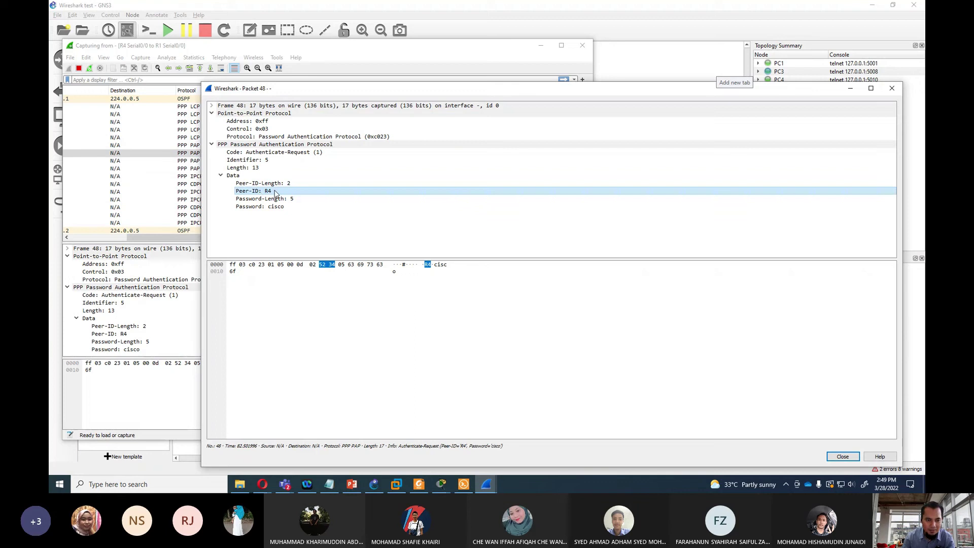
left_click(253, 208)
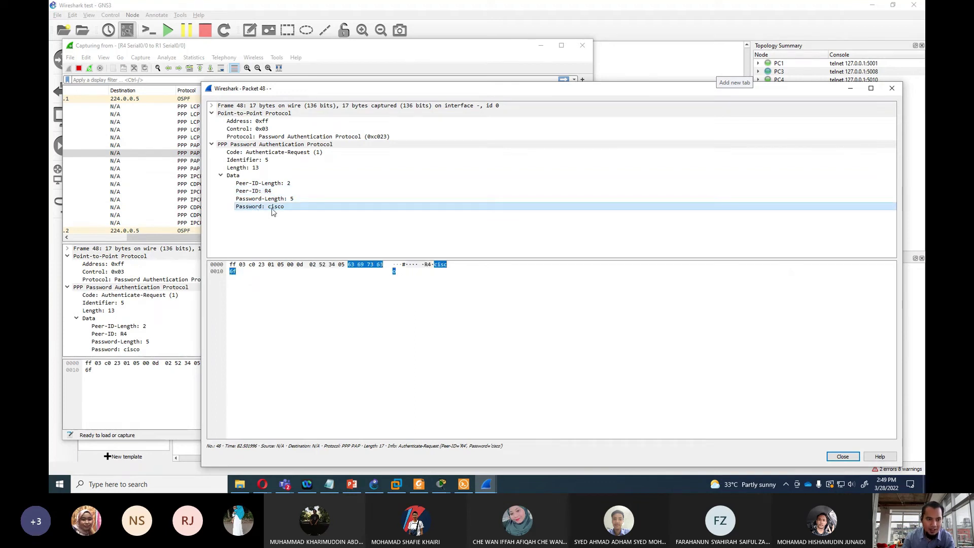
left_click(265, 191)
left_click(260, 206)
left_click(265, 191)
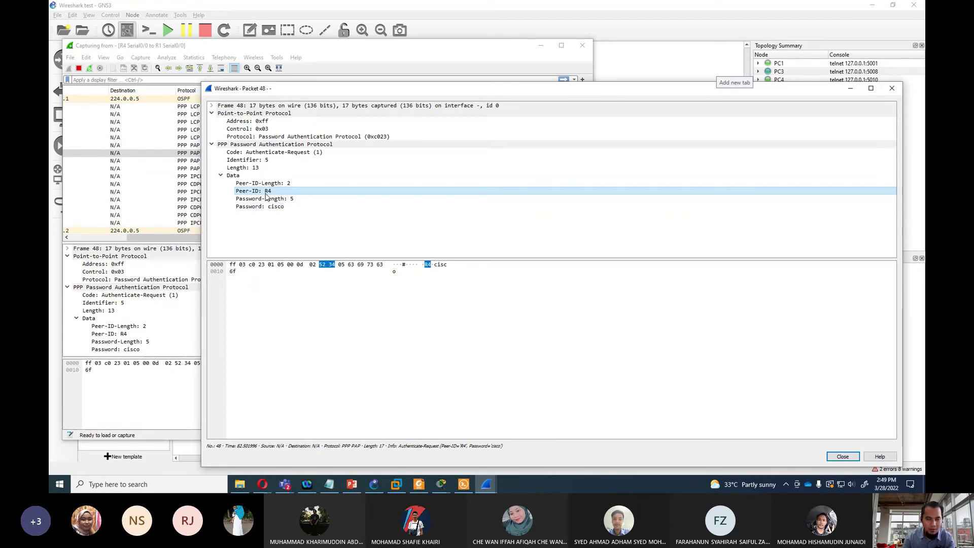
left_click(260, 207)
left_click(264, 192)
left_click(264, 207)
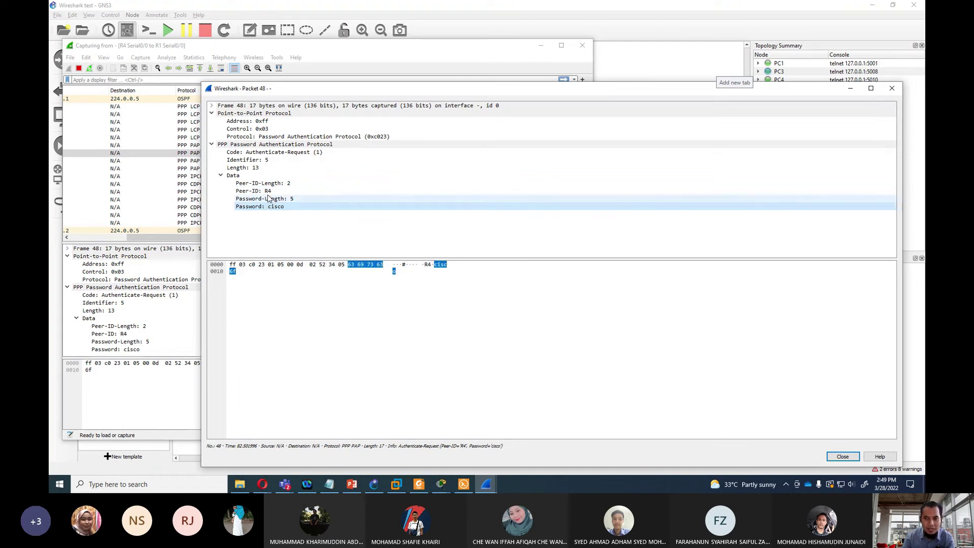
left_click(892, 88)
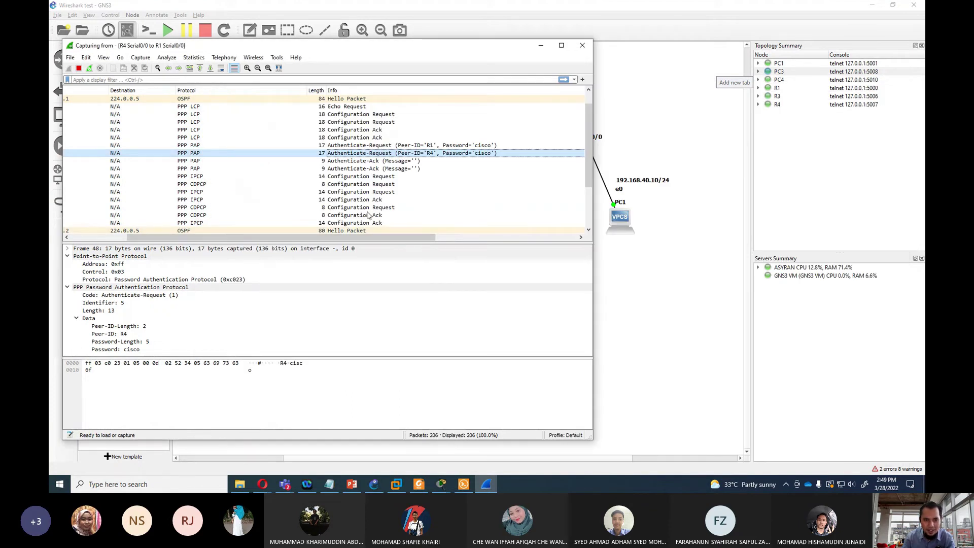
Step: Skim the remaining packets of the R4–R1 capture, then stop it and quit Wireshark without saving
scroll(372, 201, "down", 1)
scroll(386, 195, "up", 1)
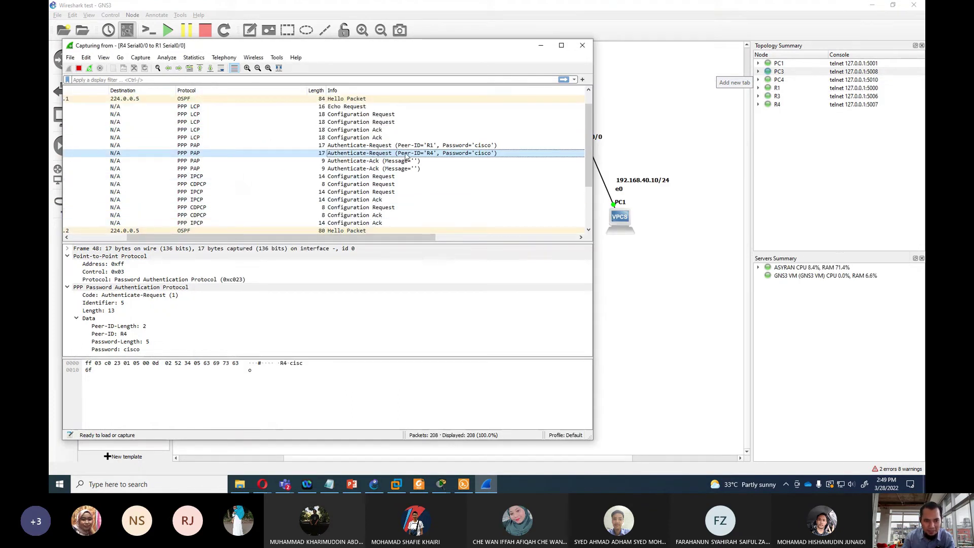
scroll(385, 167, "down", 4)
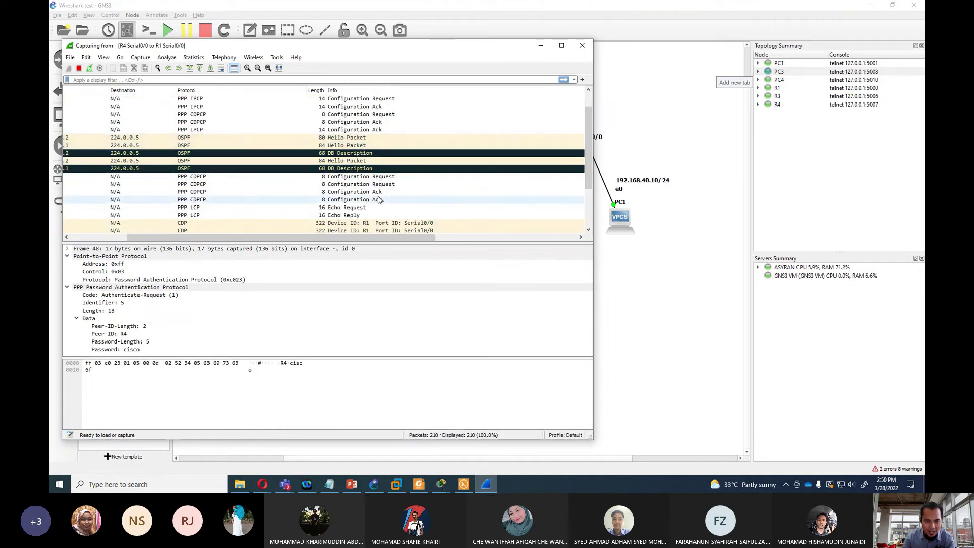
scroll(378, 198, "down", 8)
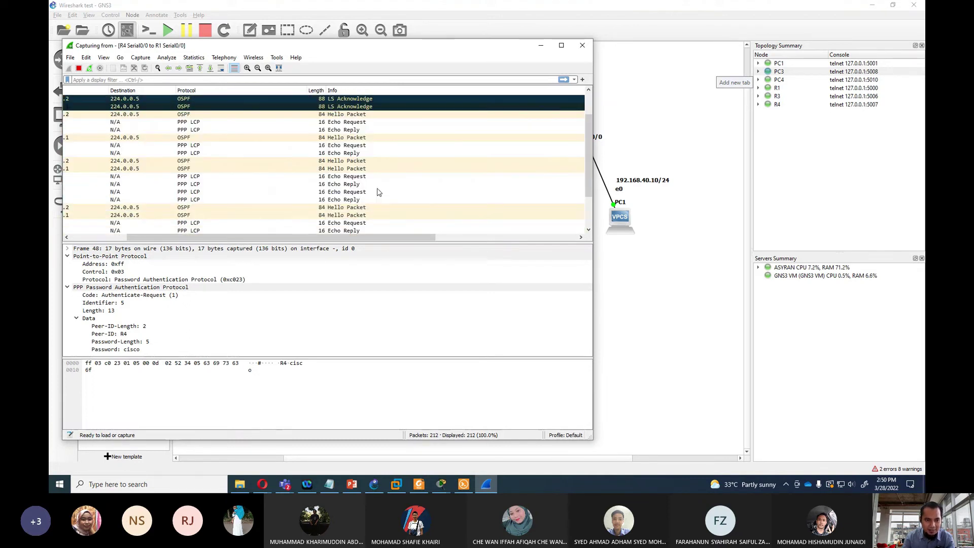
scroll(378, 193, "down", 3)
scroll(380, 194, "down", 2)
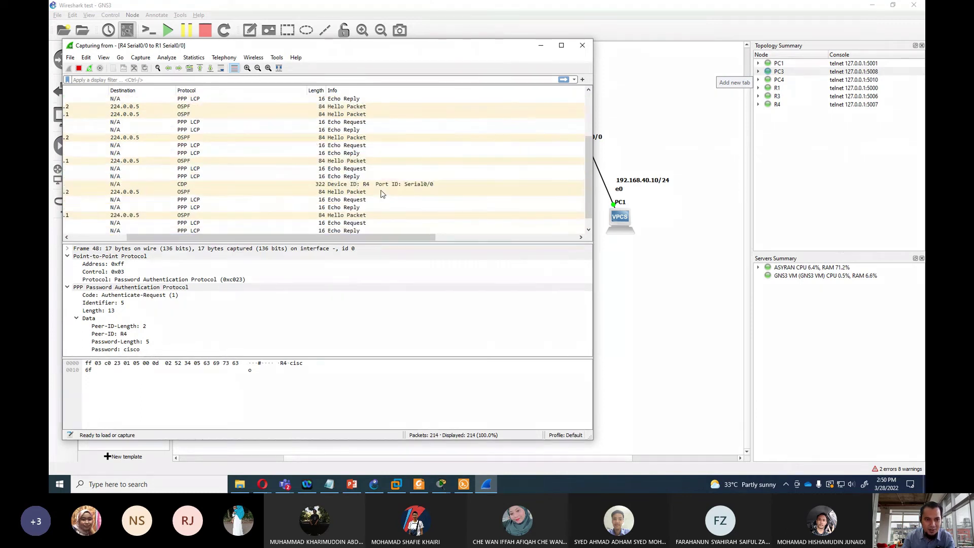
left_click(582, 46)
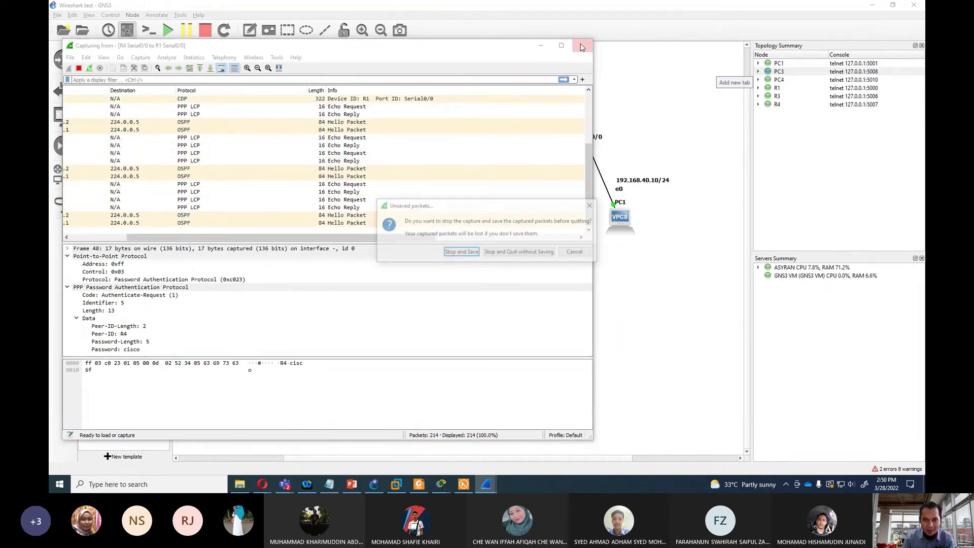
left_click(576, 253)
left_click(582, 46)
left_click(506, 253)
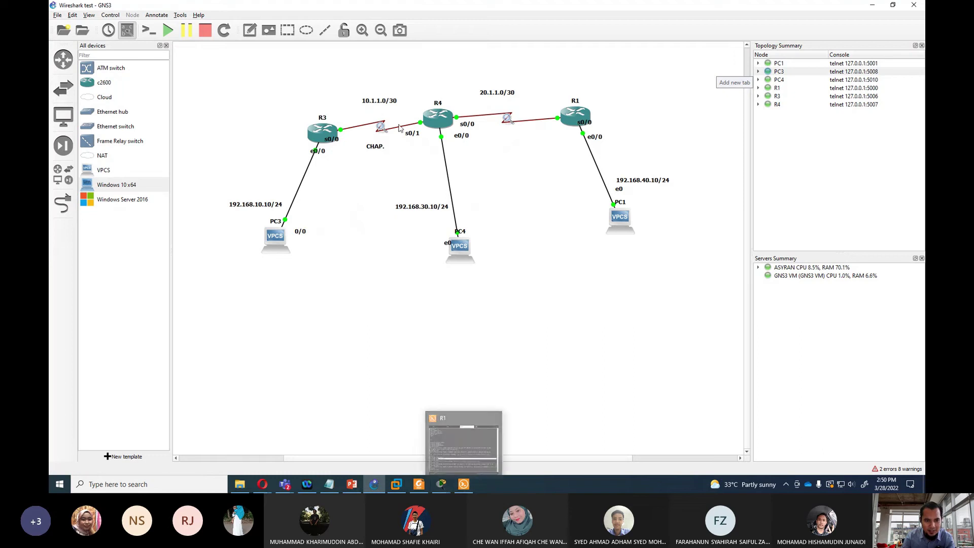
Step: Start Wireshark on the R3–R4 CHAP link and move its window clear of the R3 and R4 routers
right_click(382, 128)
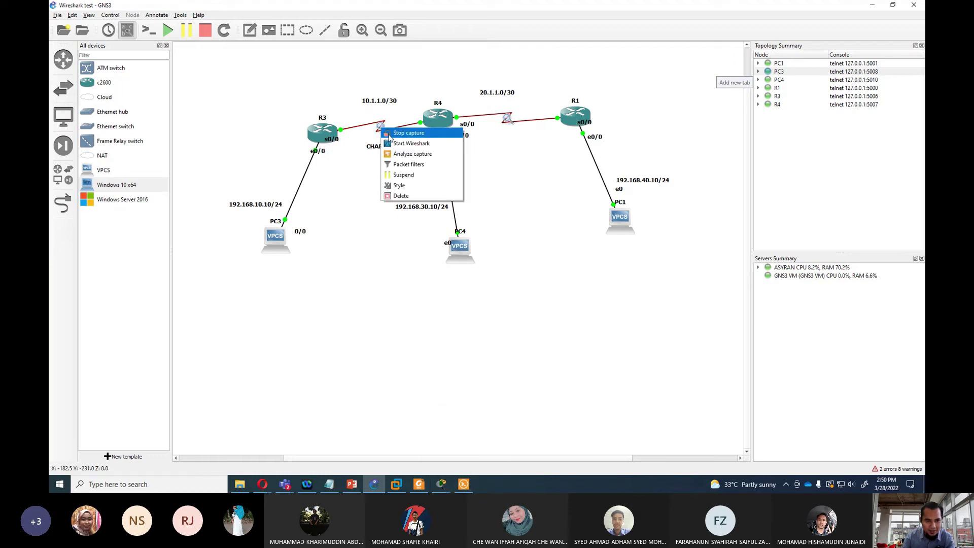
left_click(406, 144)
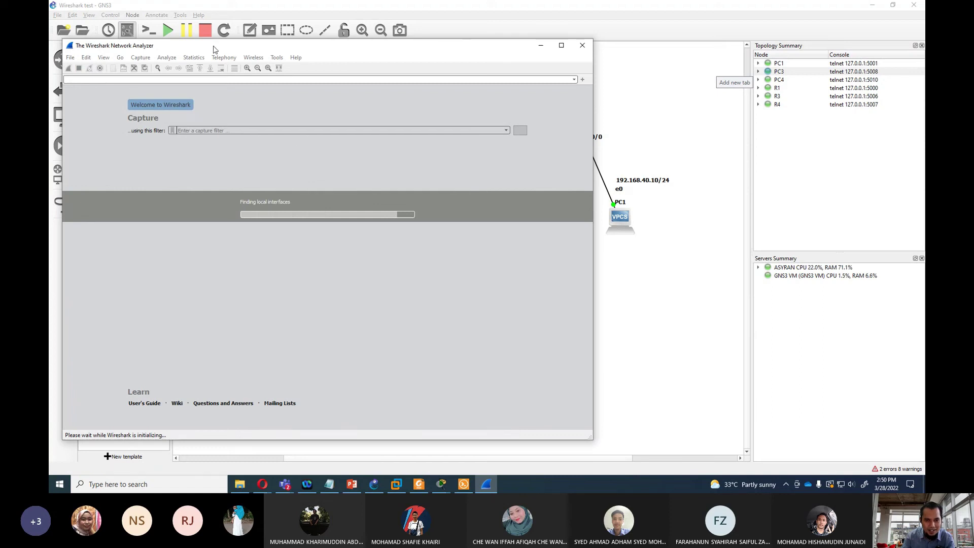
left_click_drag(213, 49, 629, 44)
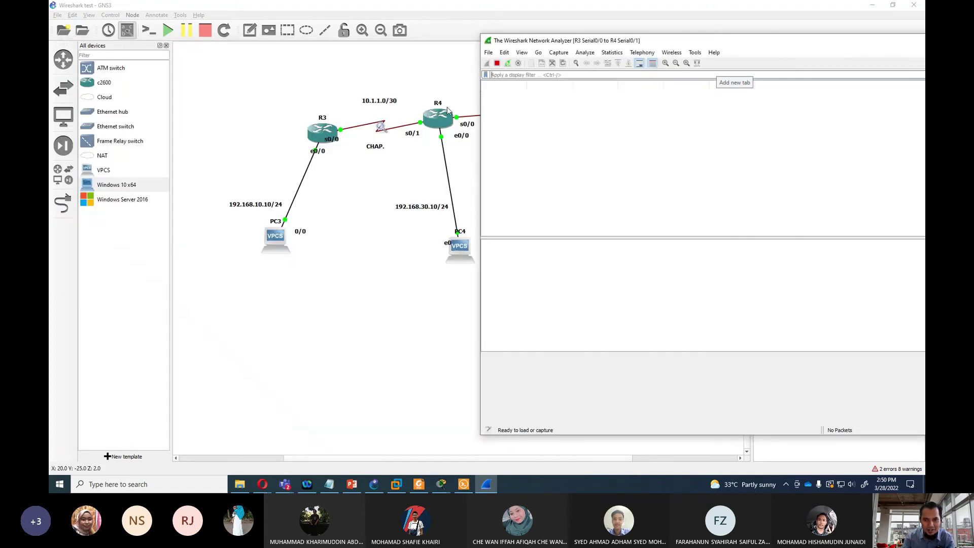
left_click(628, 132)
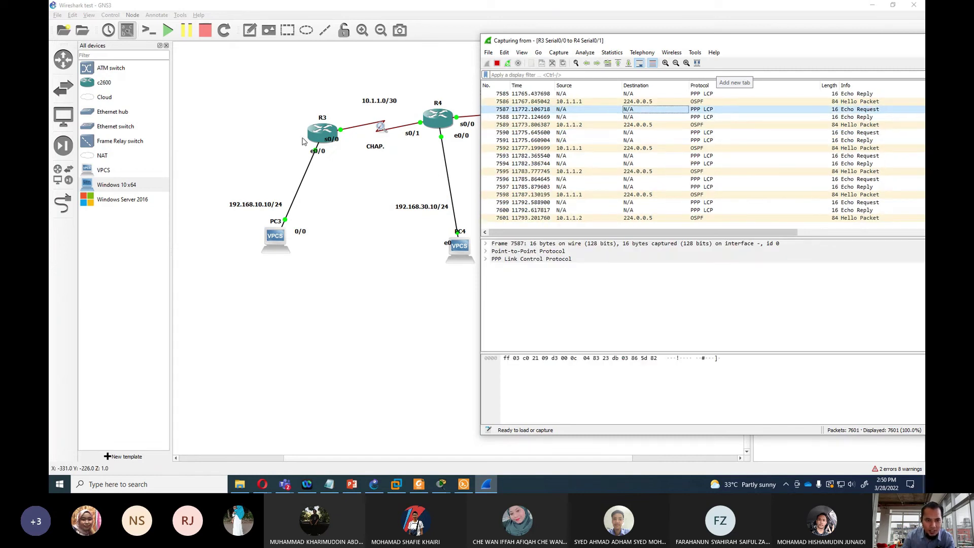
Step: Shut down interface se0/1 in R4's console, with the console placed so the capture's packet list stays in view
left_click(467, 486)
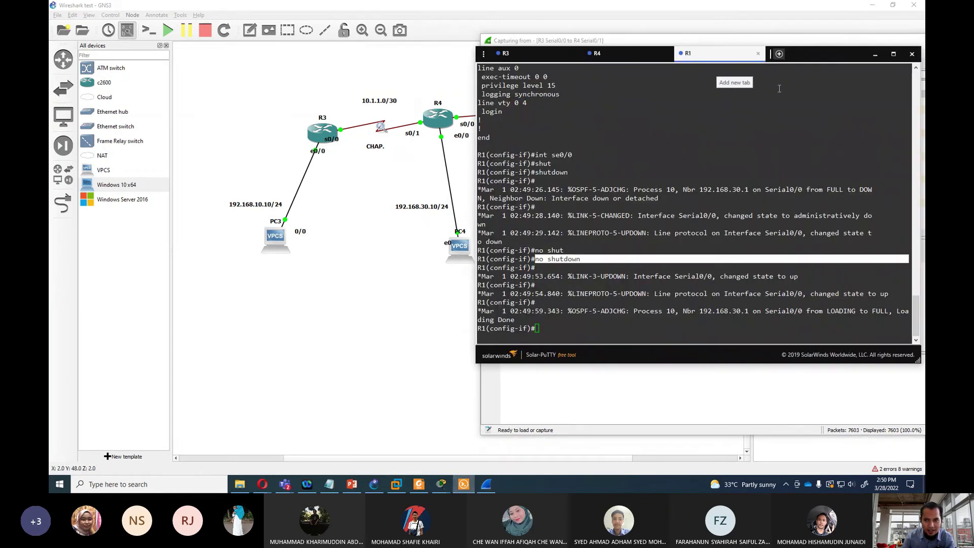
left_click_drag(833, 62, 470, 171)
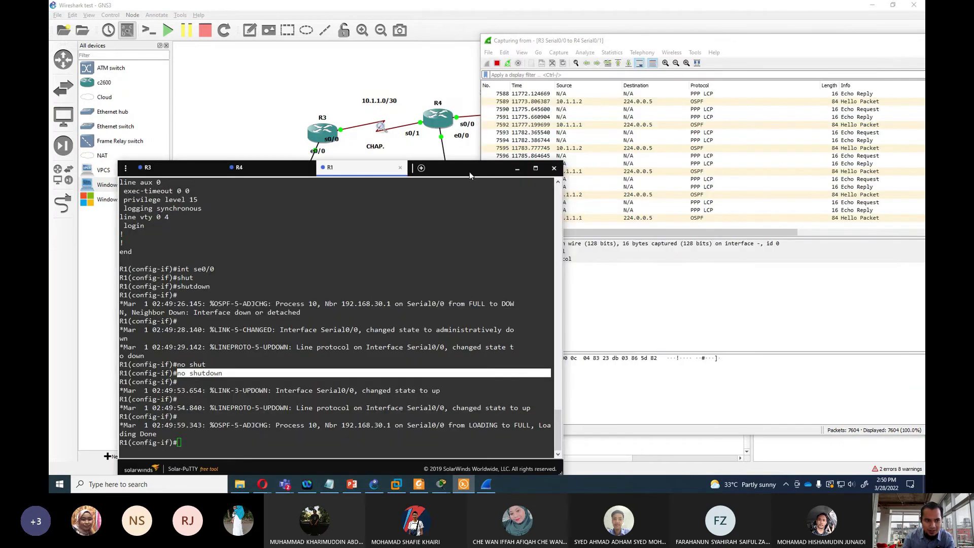
left_click(231, 167)
key("space")
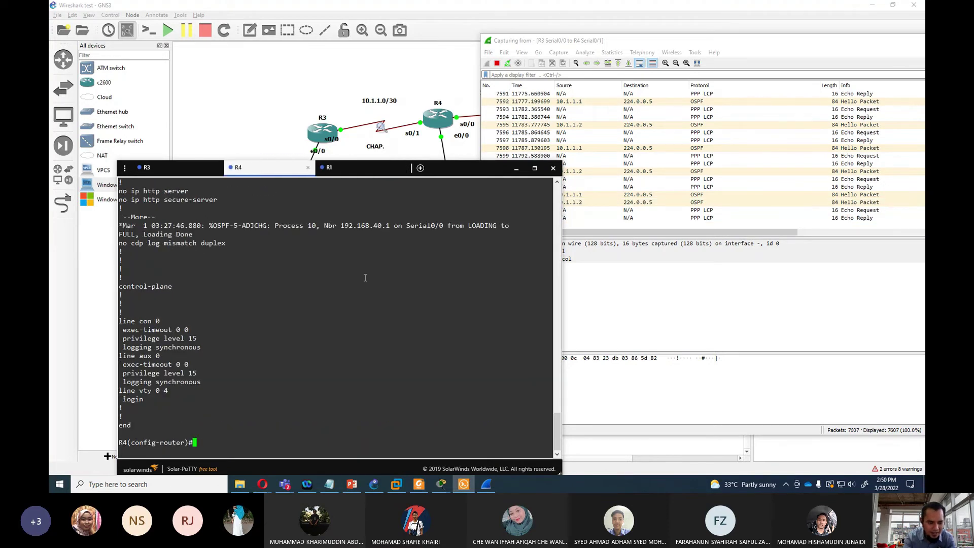
type("int se0/1")
key("Return")
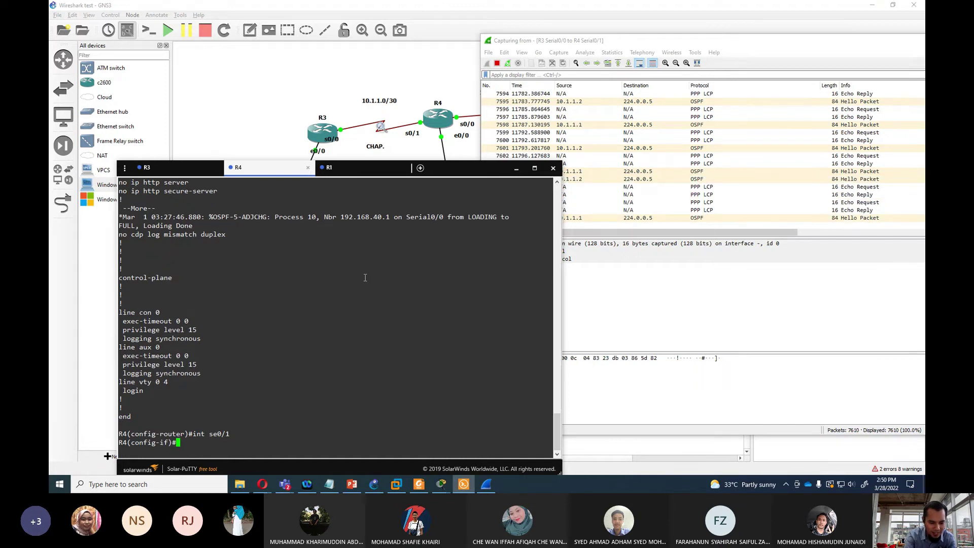
type("sh")
key("Tab")
key("Return")
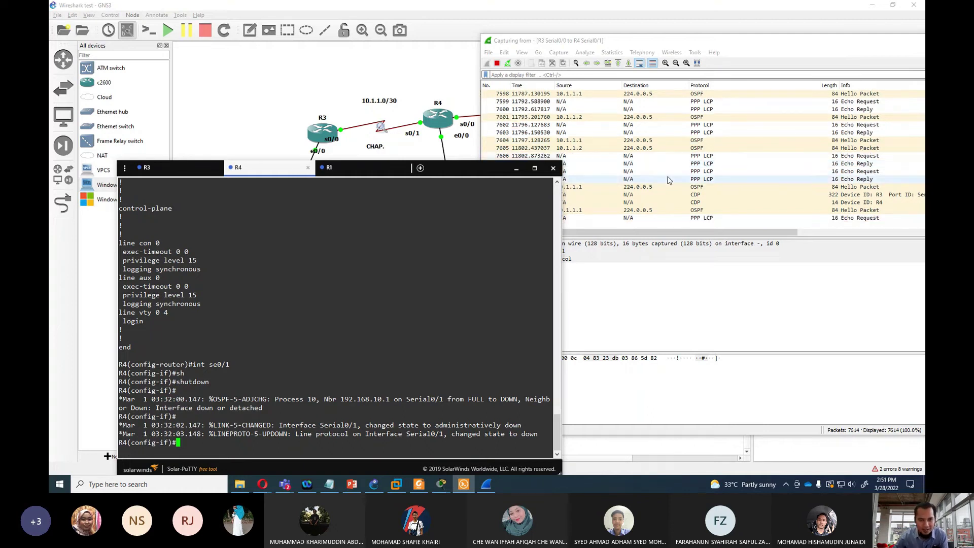
Step: Examine the latest packets in the R3–R4 capture and set its window beside R4's console
left_click(660, 217)
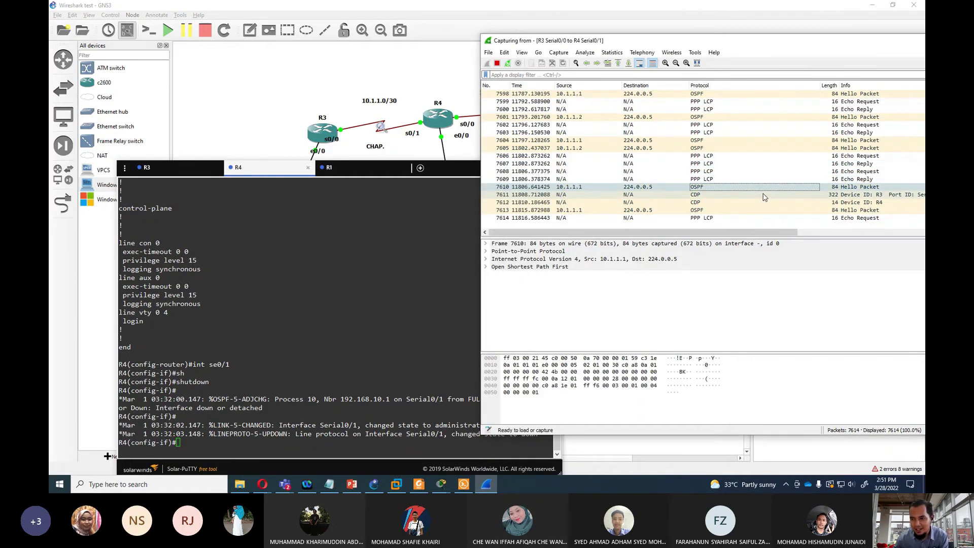
left_click_drag(751, 40, 471, 40)
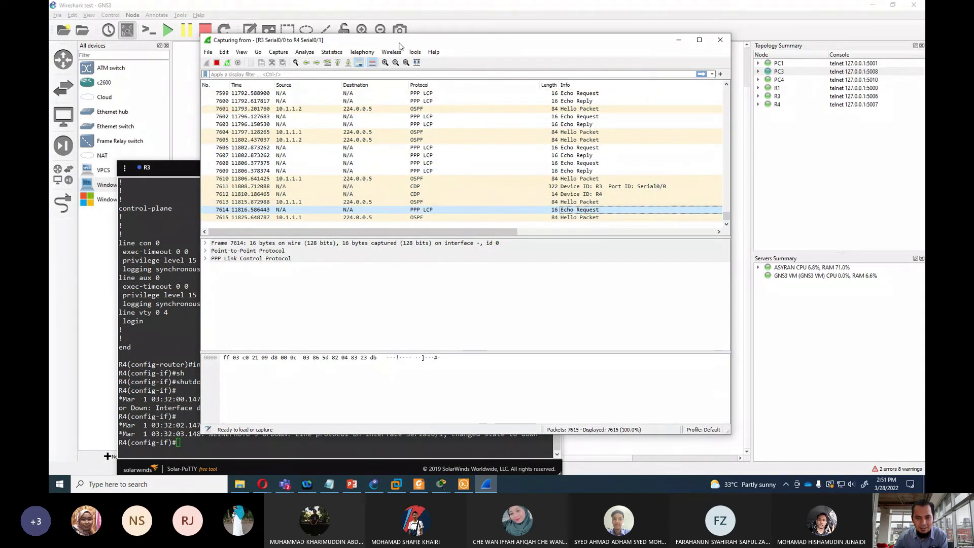
left_click_drag(399, 46, 656, 55)
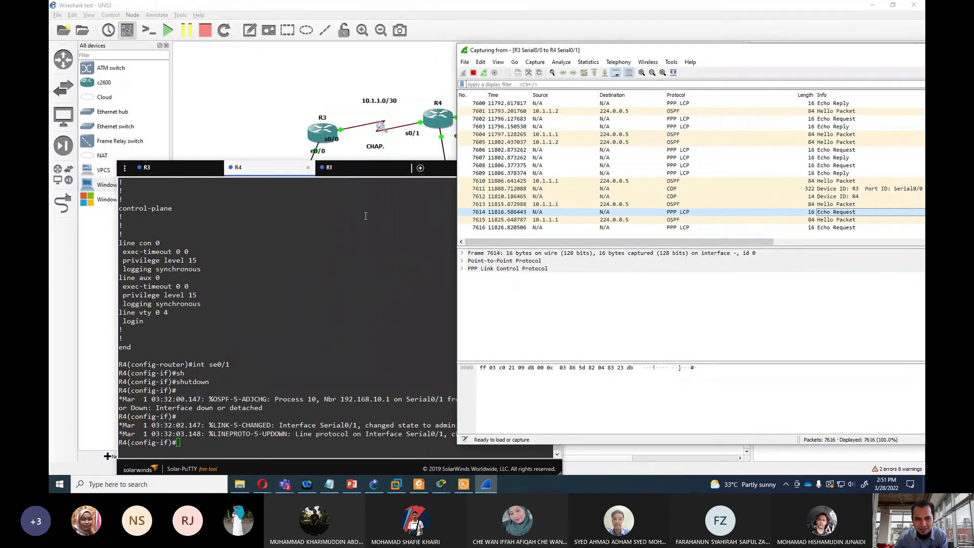
Step: Return to the GNS3 topology, open PC3's console and move it clear of PC3 and PC4
left_click(365, 217)
left_click(298, 81)
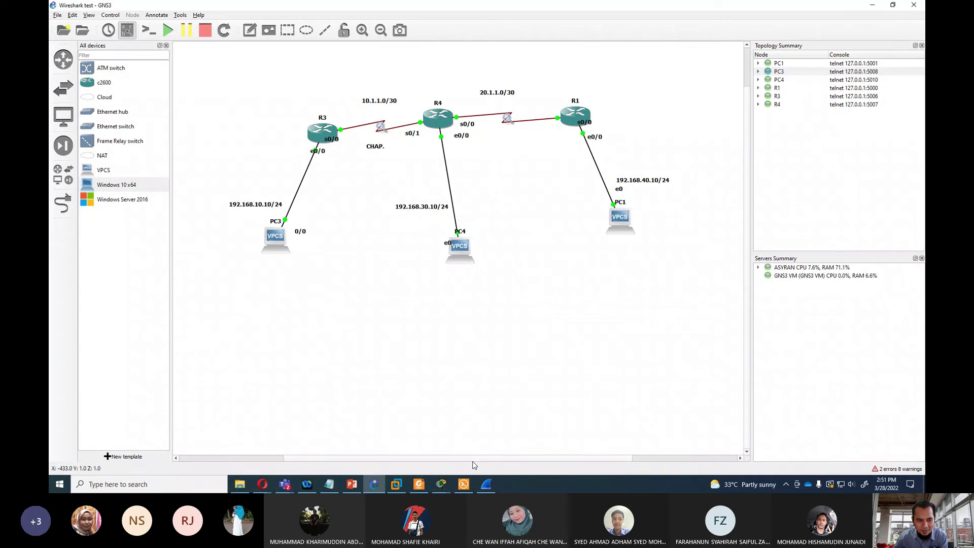
right_click(273, 242)
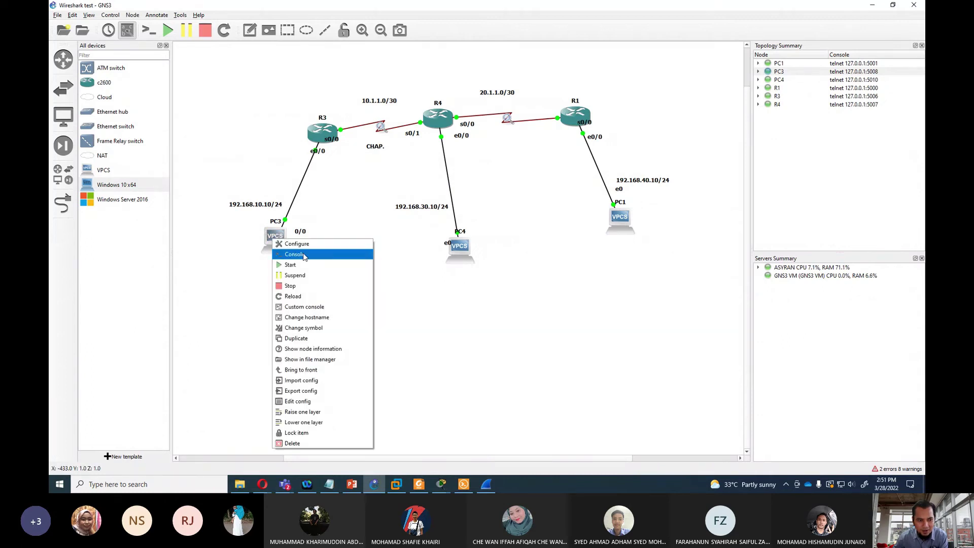
left_click(304, 255)
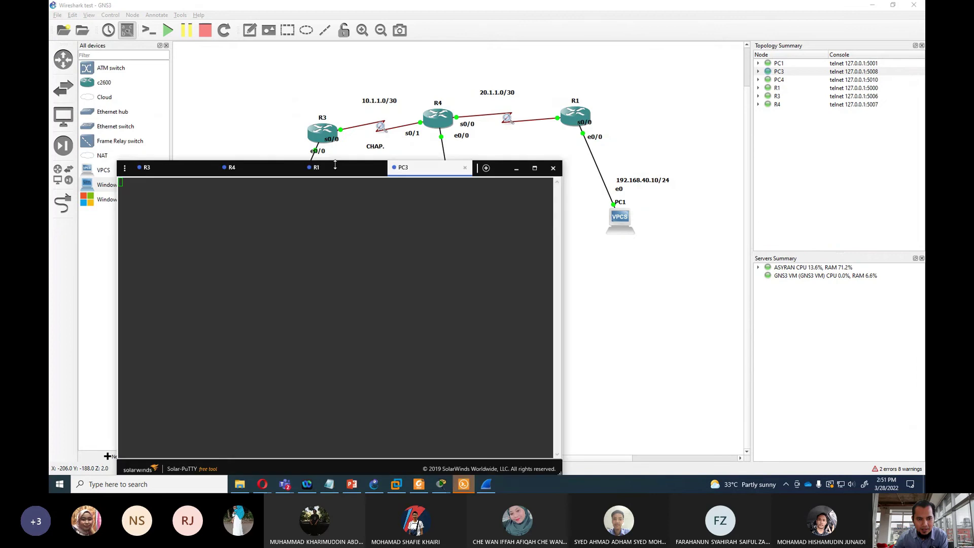
left_click_drag(498, 174, 863, 92)
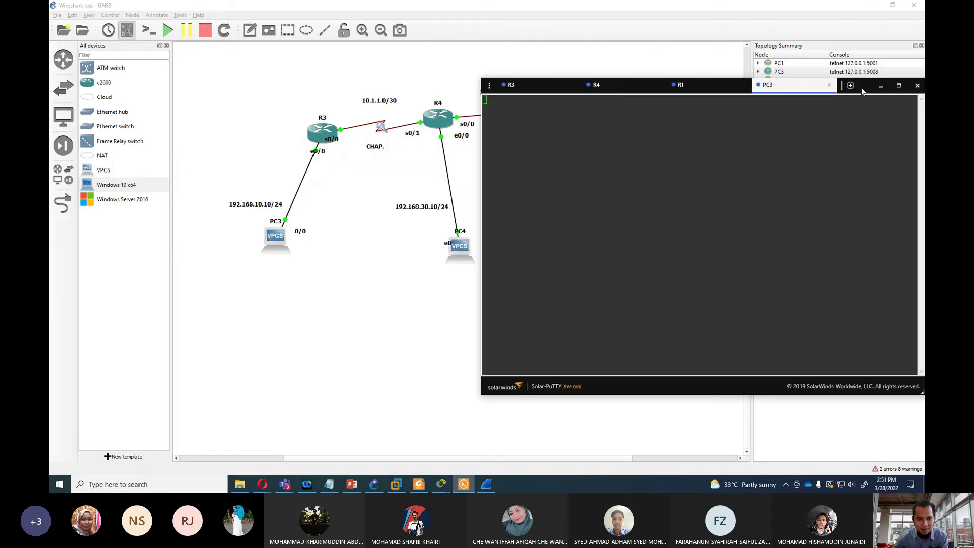
Step: Ping 192.168.30.10 from PC3 and highlight the status text of the first two replies
key("Return")
type("ping 192.168.30.10")
key("Return")
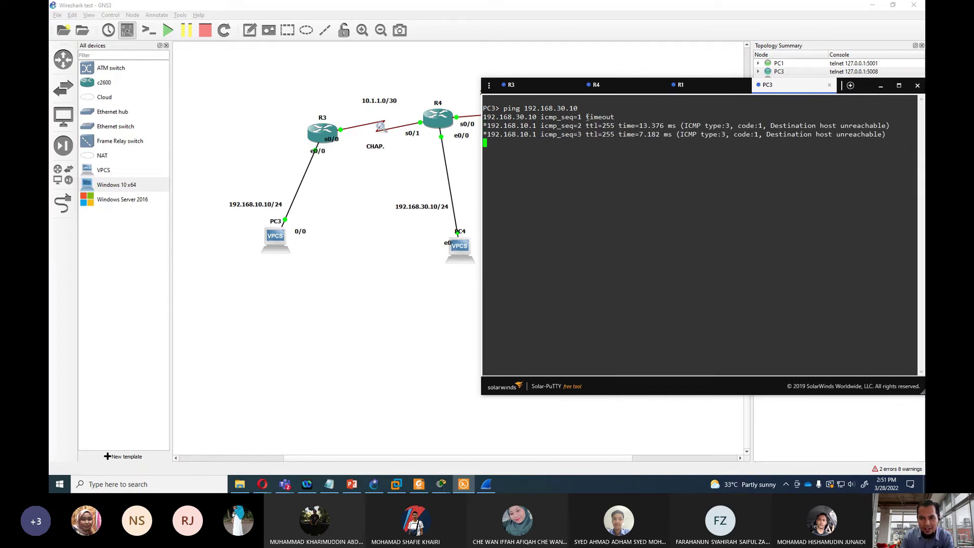
left_click_drag(587, 117, 914, 118)
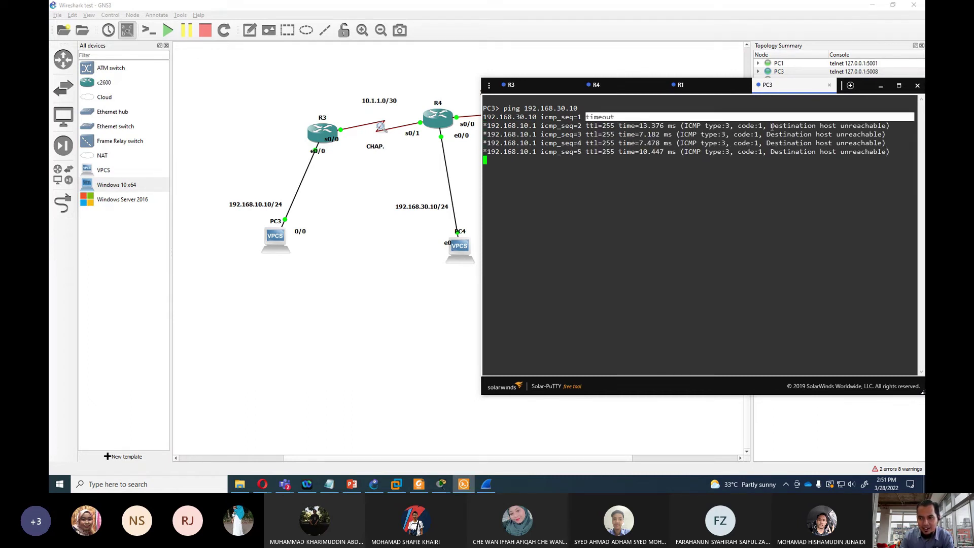
left_click_drag(772, 126, 885, 126)
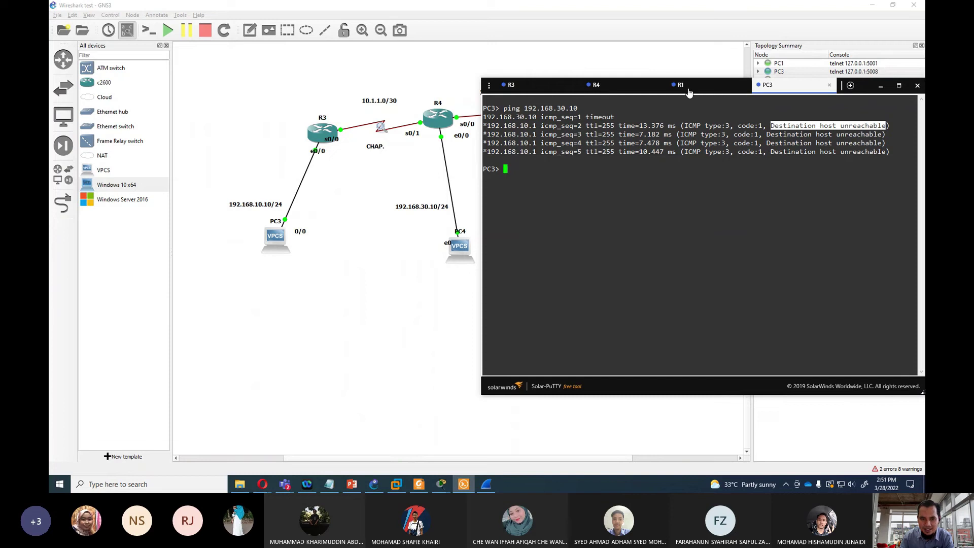
Step: Bring back the R3–R4 Wireshark capture and place it beside the console below the topology
mouse_move(485, 486)
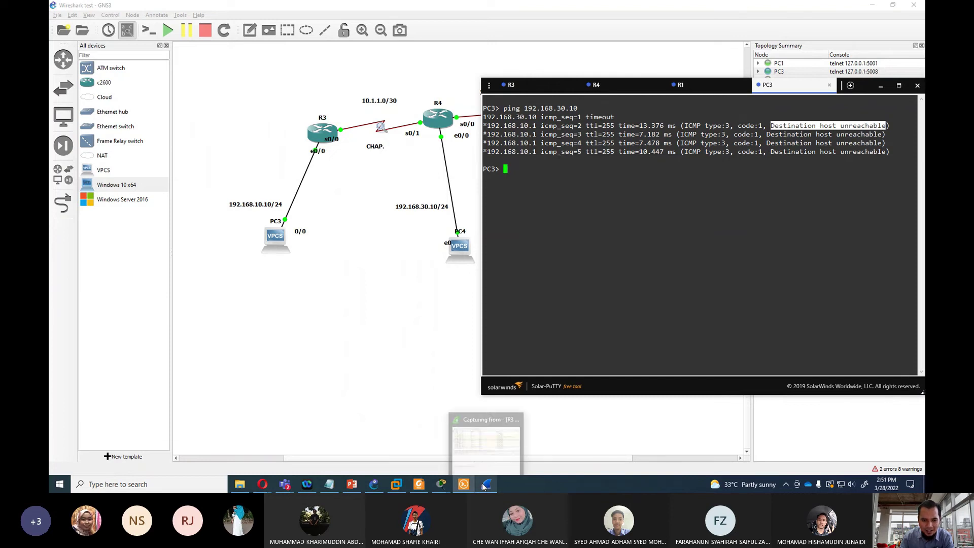
left_click(491, 432)
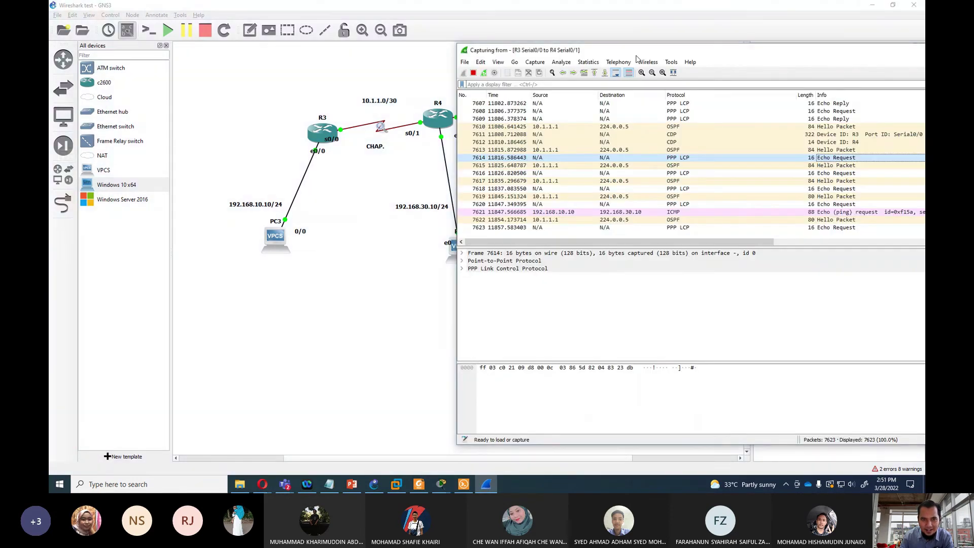
left_click_drag(637, 58, 256, 169)
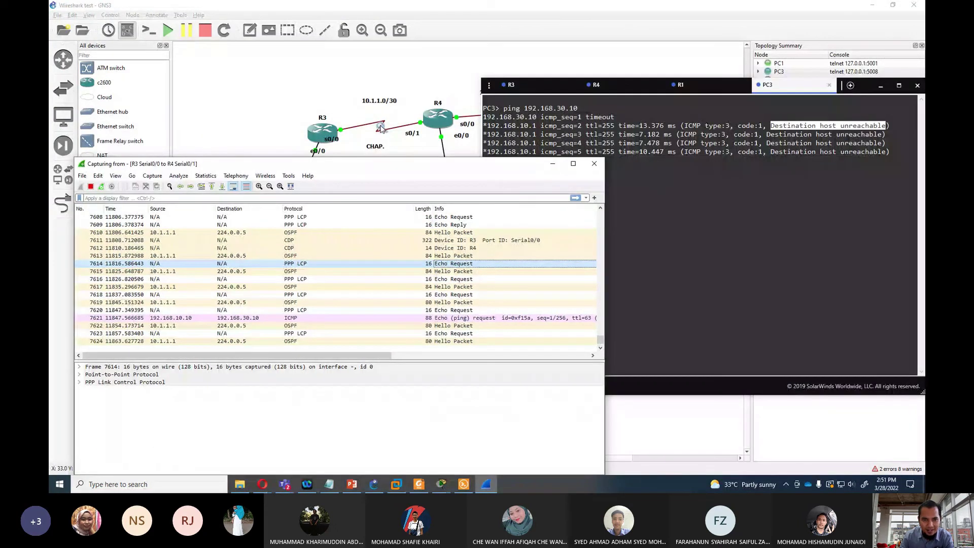
Step: Re-enable R4's interface se0/1 with the no shutdown command
left_click(630, 90)
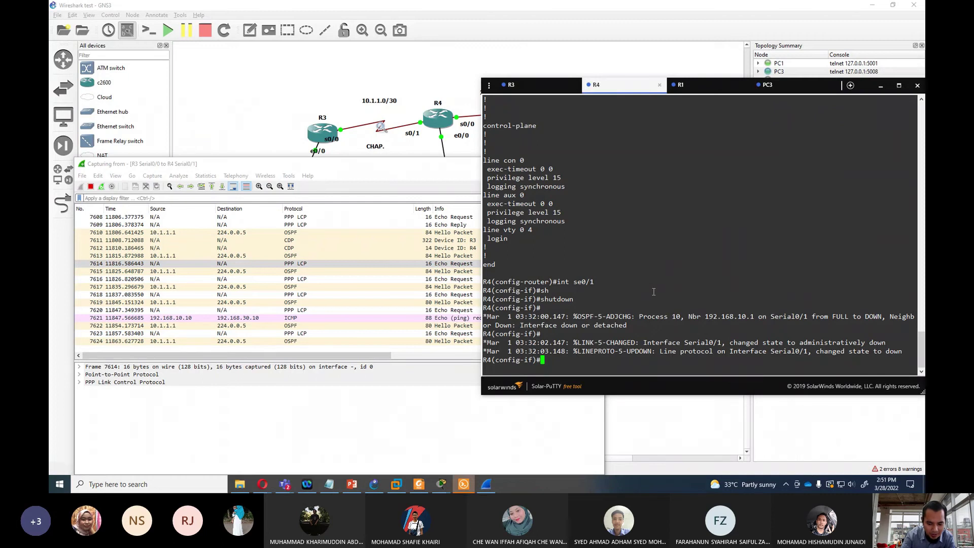
type("no shu")
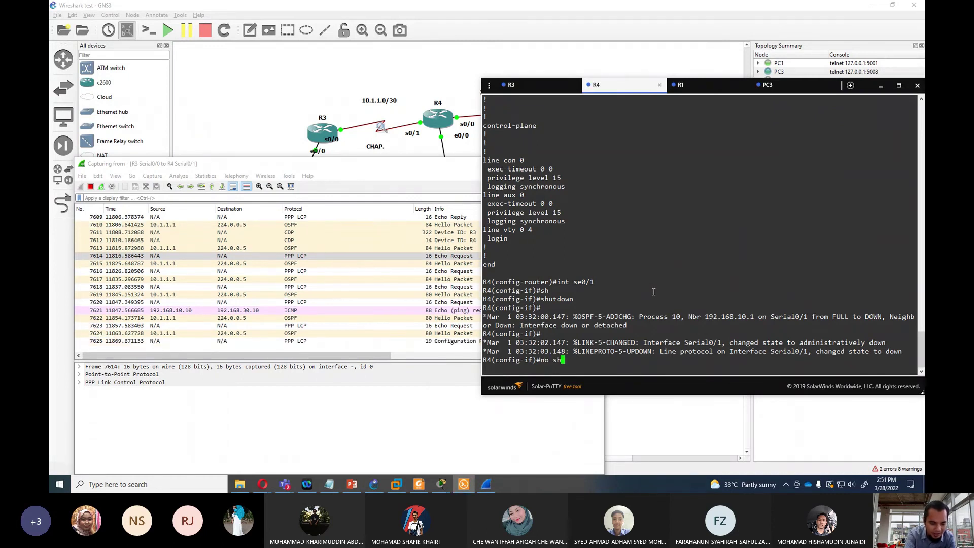
key("Tab")
key("Return")
Step: Go through the R3–R4 capture's LCP Configuration Request and Ack packets and the CHAP Challenge, Response and Success packets
left_click(411, 273)
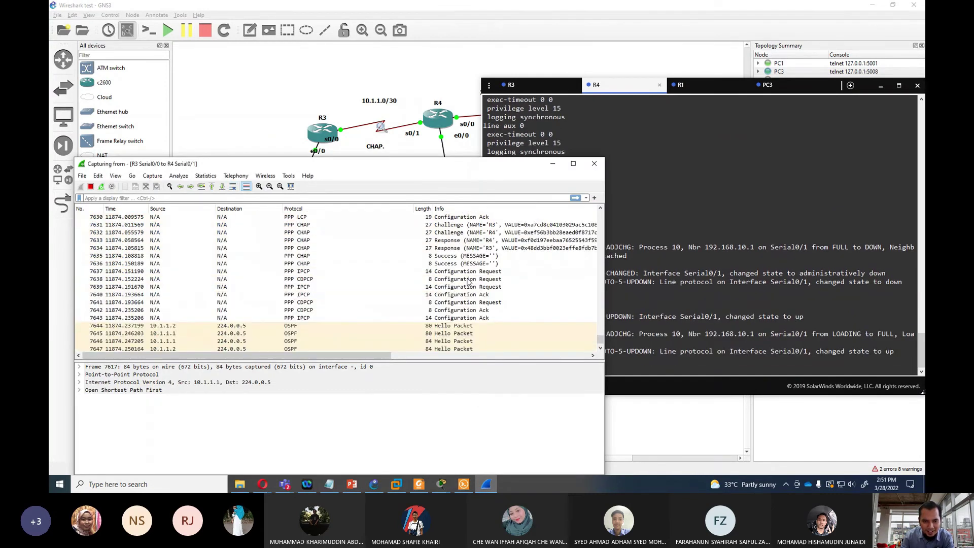
scroll(468, 282, "up", 2)
left_click(482, 224)
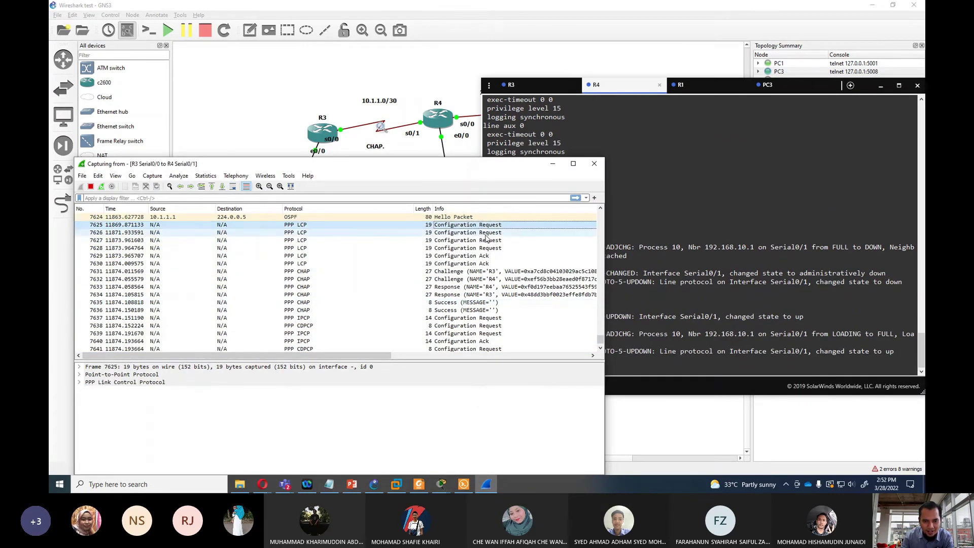
left_click(474, 257)
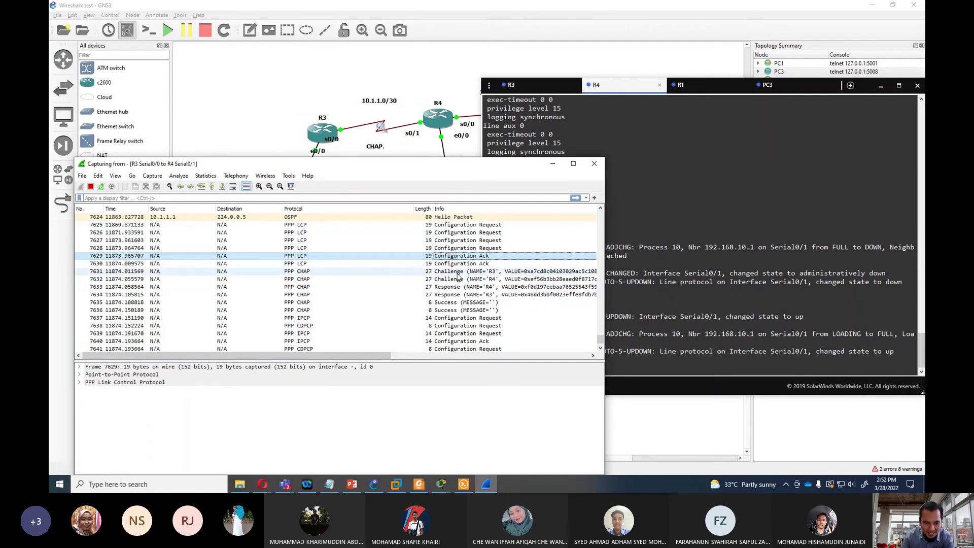
left_click(458, 272)
left_click(453, 288)
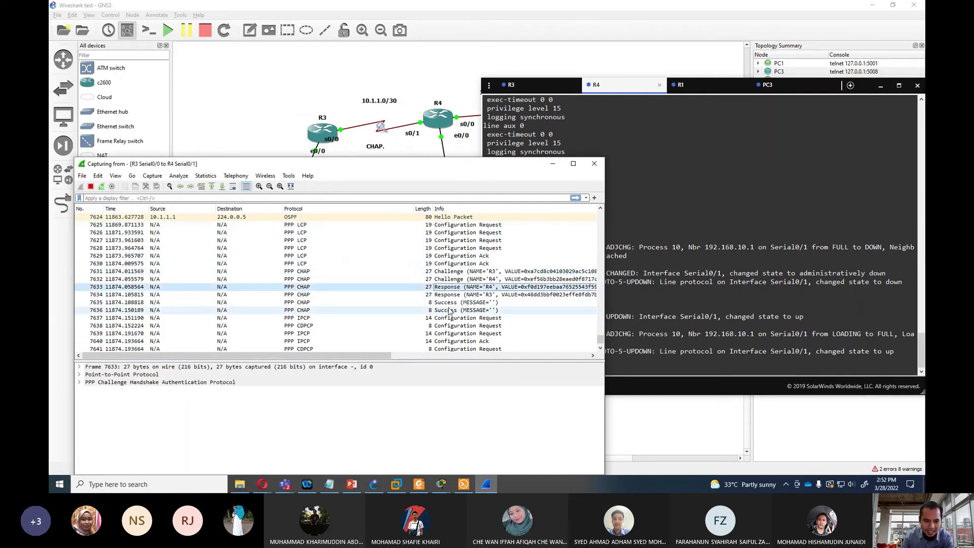
left_click(449, 310)
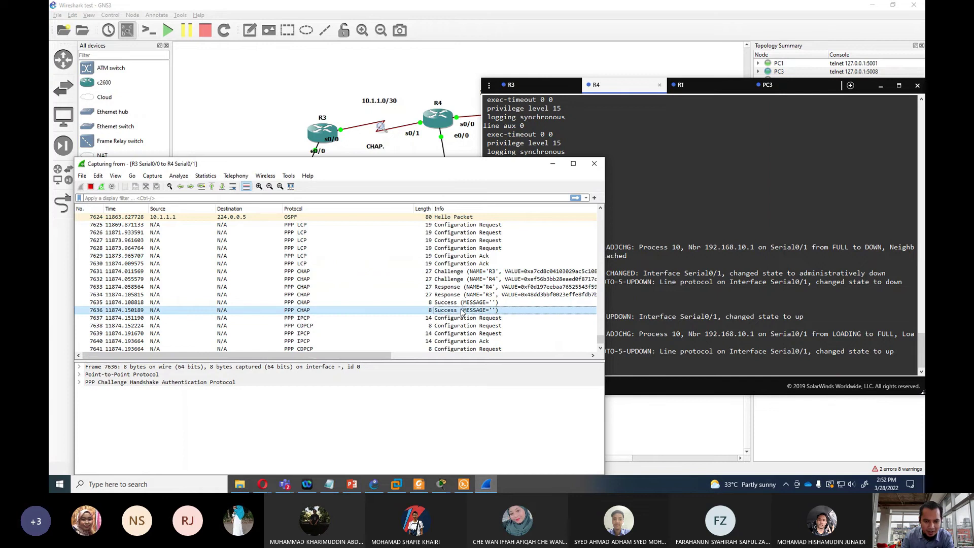
Step: Switch to PowerPoint to review the Challenge Handshake Authentication Protocol (CHAP) slide, and return to the R3–R4 capture
scroll(462, 312, "down", 1)
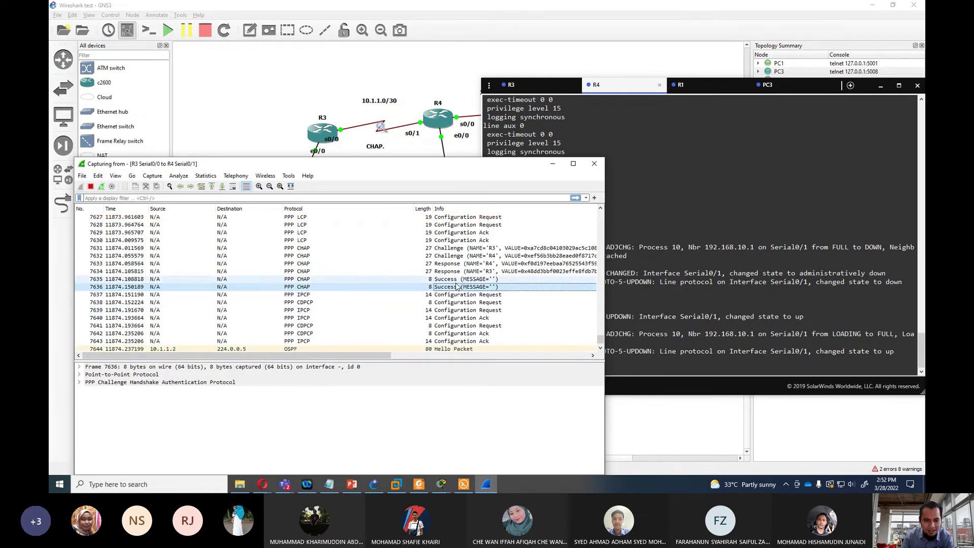
scroll(458, 288, "up", 1)
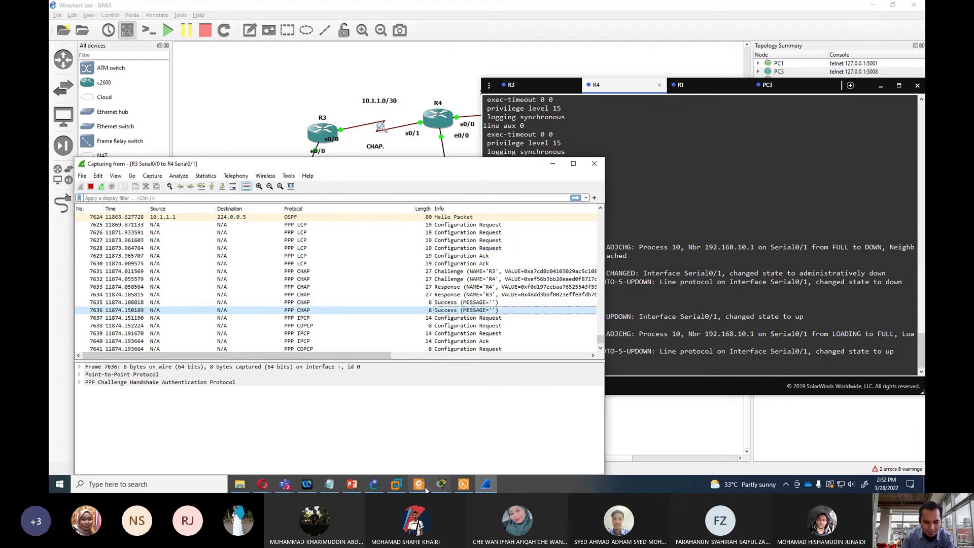
mouse_move(352, 484)
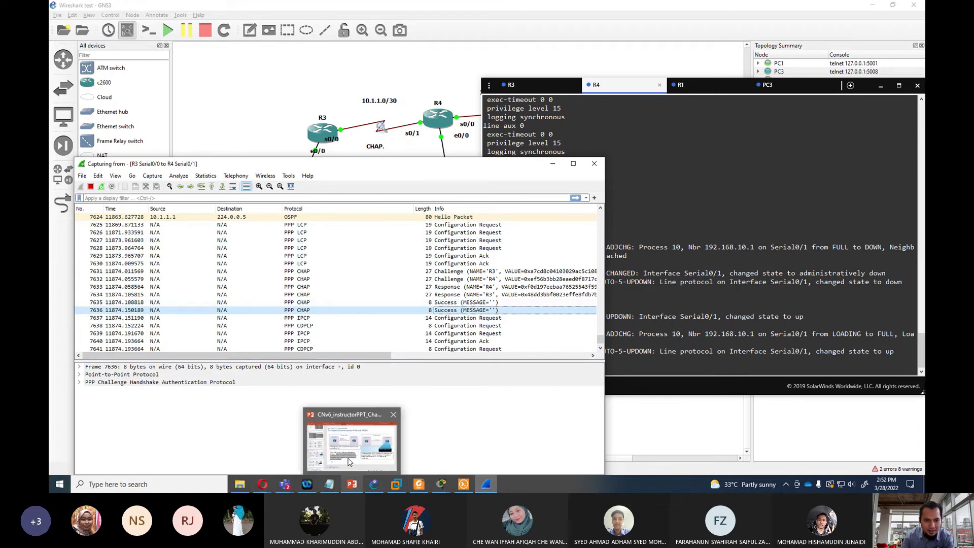
left_click(349, 462)
scroll(365, 106, "down", 1)
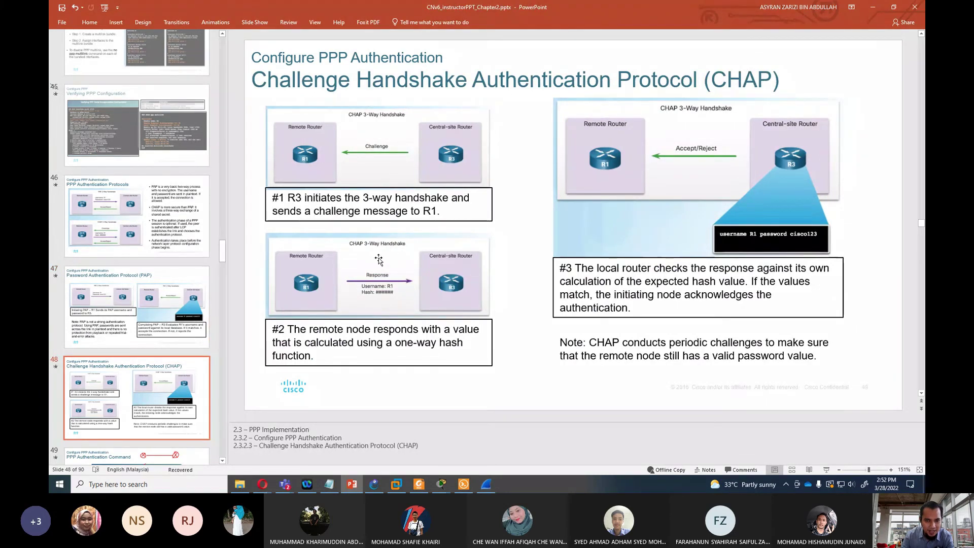
left_click(878, 9)
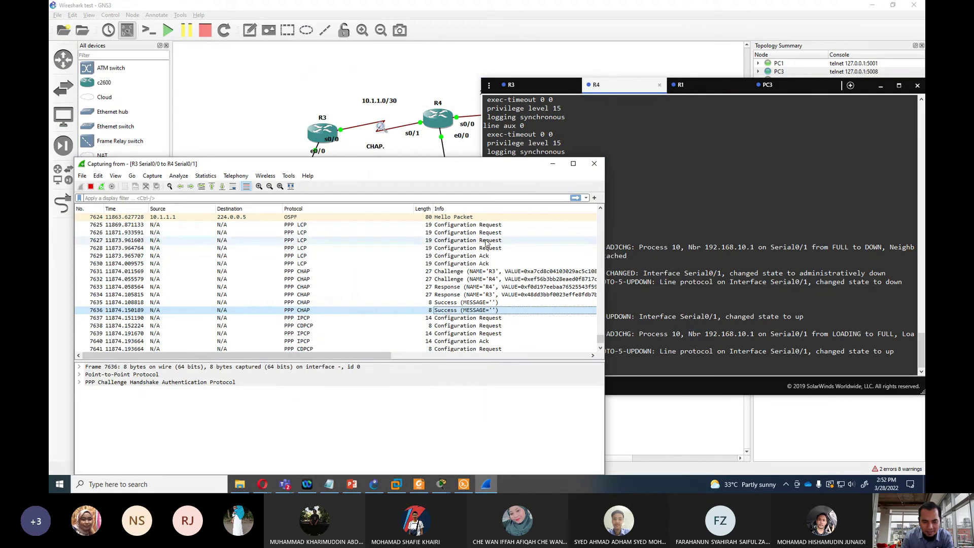
Step: Match the slide's three handshake stages to R3's CHAP Challenge, R4's Response and the second Success packet in the capture
scroll(448, 264, "down", 1)
left_click(448, 250)
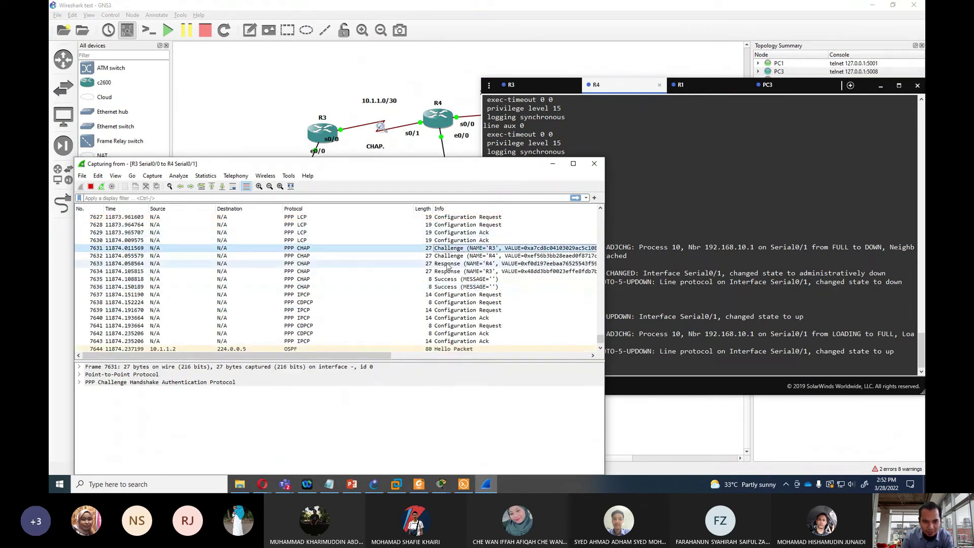
left_click(448, 264)
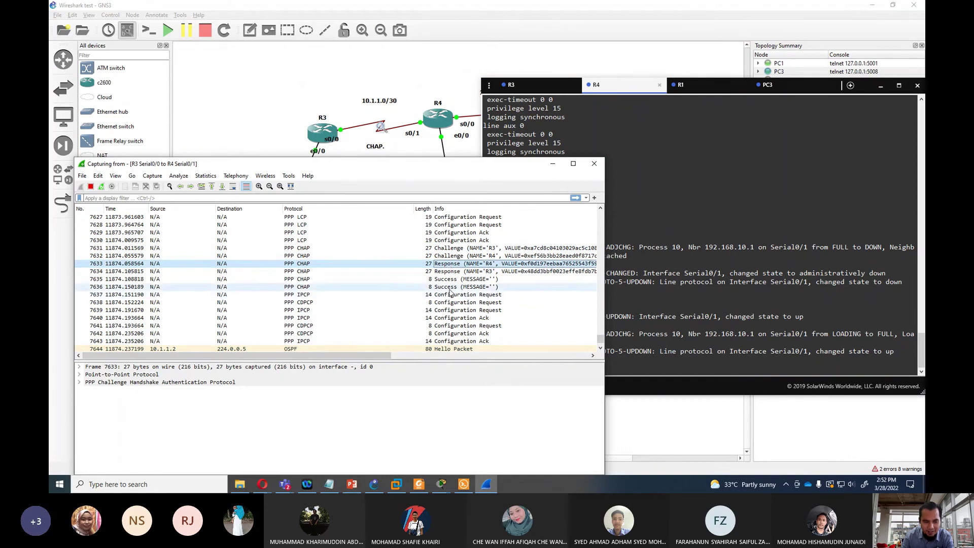
left_click(449, 288)
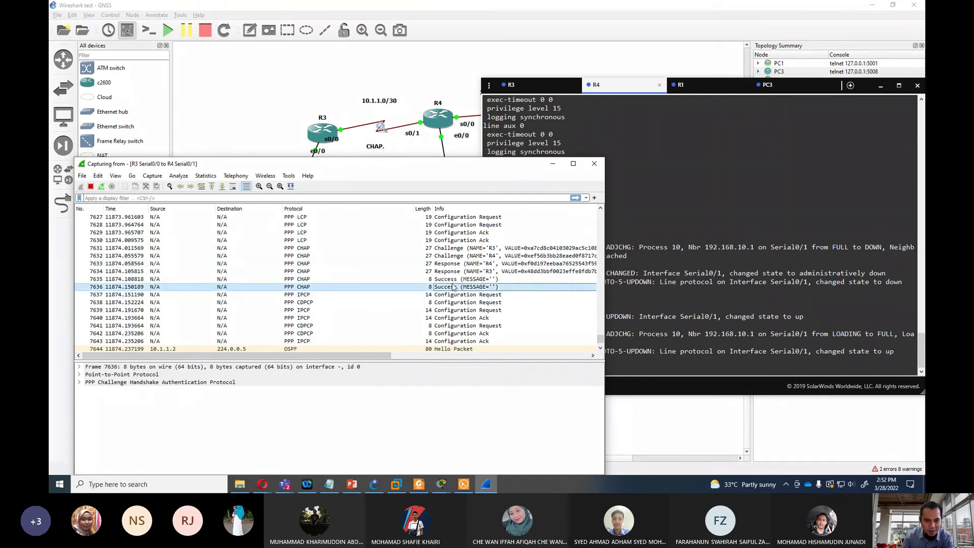
Step: Minimize the console, maximize the R3–R4 capture, and expand the CHAP data of R3's Challenge packet in its own window
left_click(891, 87)
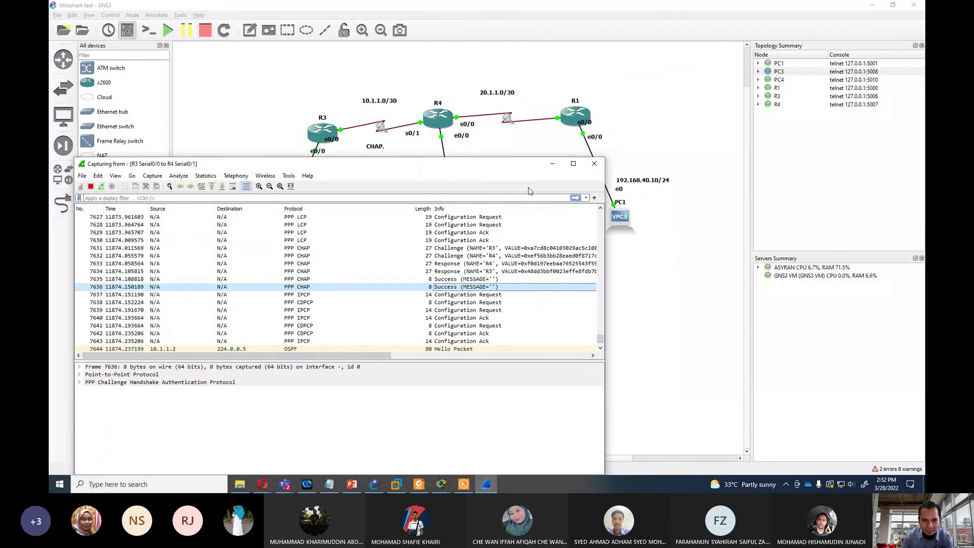
double_click(476, 167)
left_click(464, 89)
double_click(464, 89)
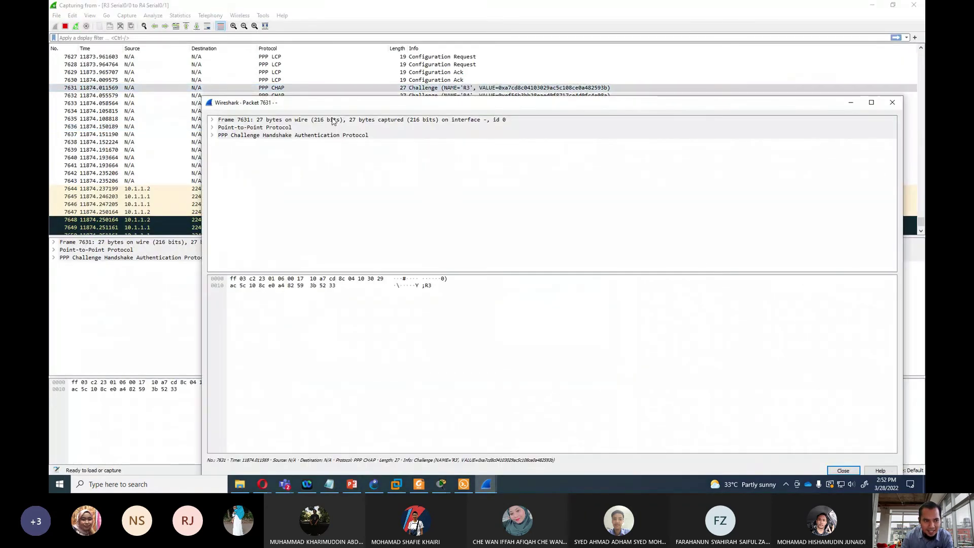
left_click(212, 135)
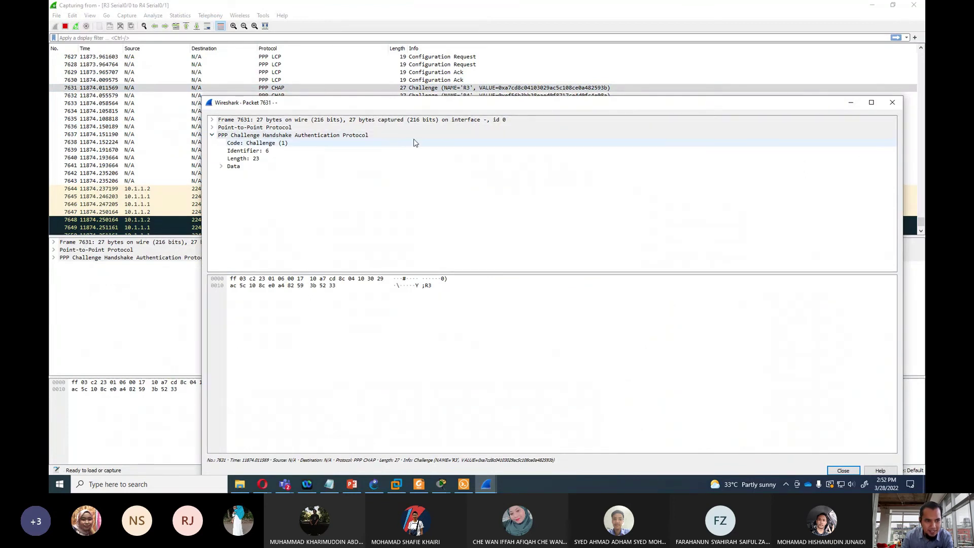
double_click(233, 167)
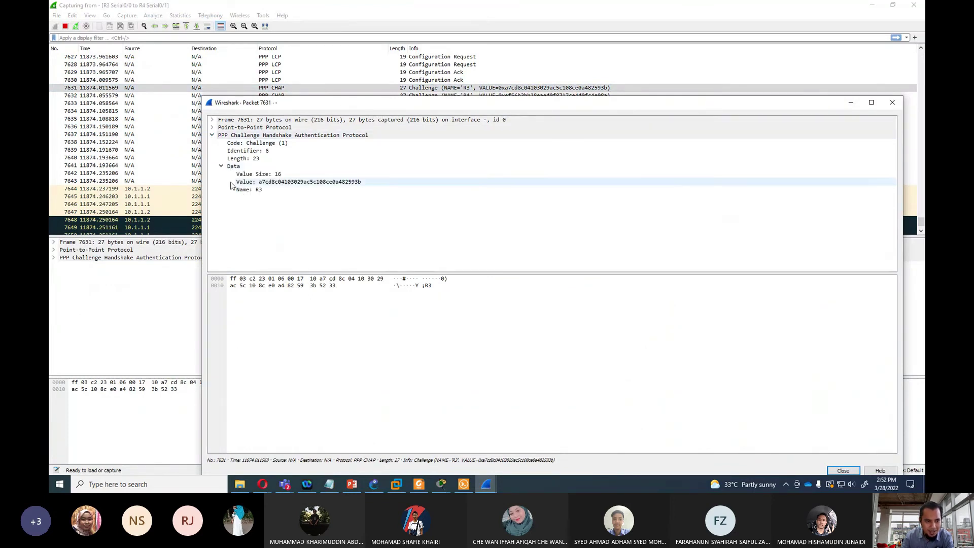
Step: Highlight the Name and Value fields of R3's Challenge packet and relate them to the R3–R4 link in the GNS3 topology
left_click(248, 195)
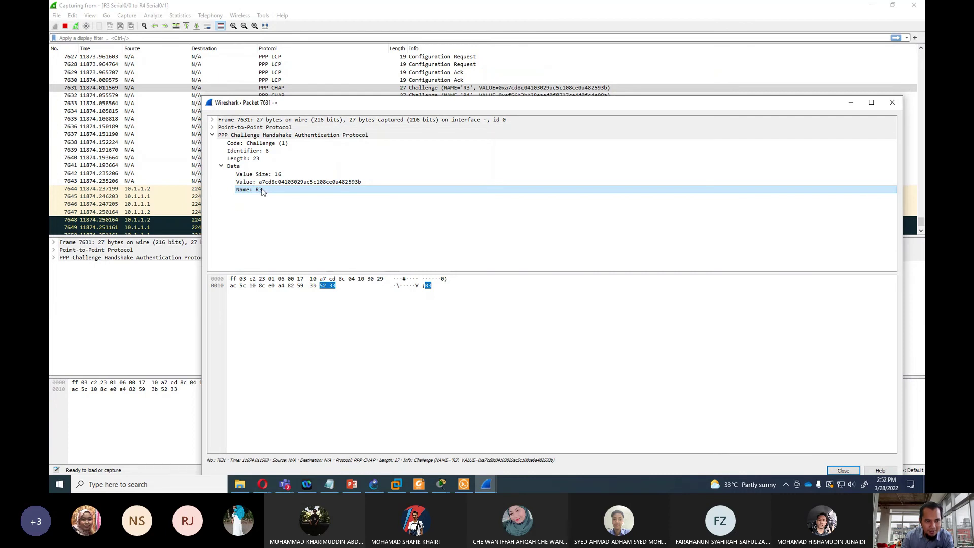
left_click(287, 181)
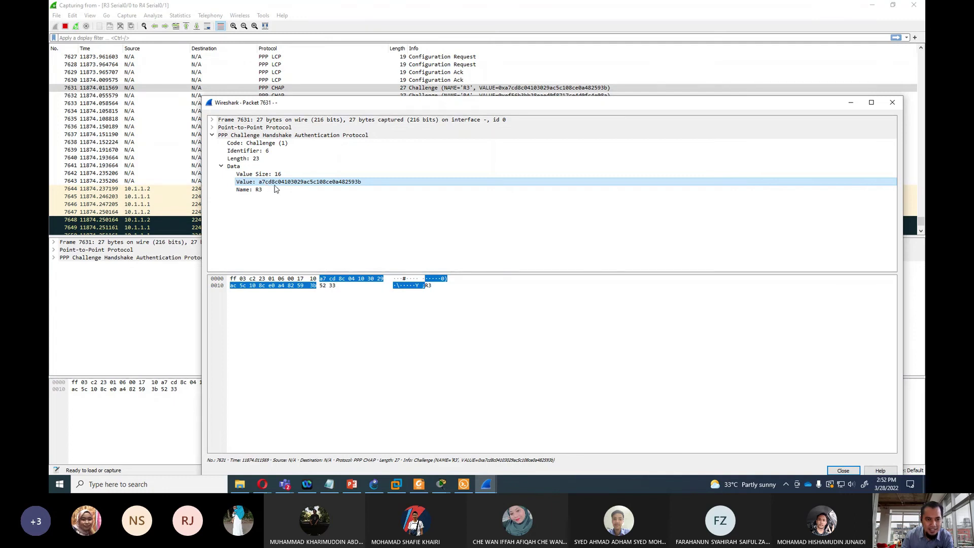
mouse_move(315, 108)
left_mouse_down()
mouse_move(321, 157)
mouse_move(330, 113)
left_mouse_up()
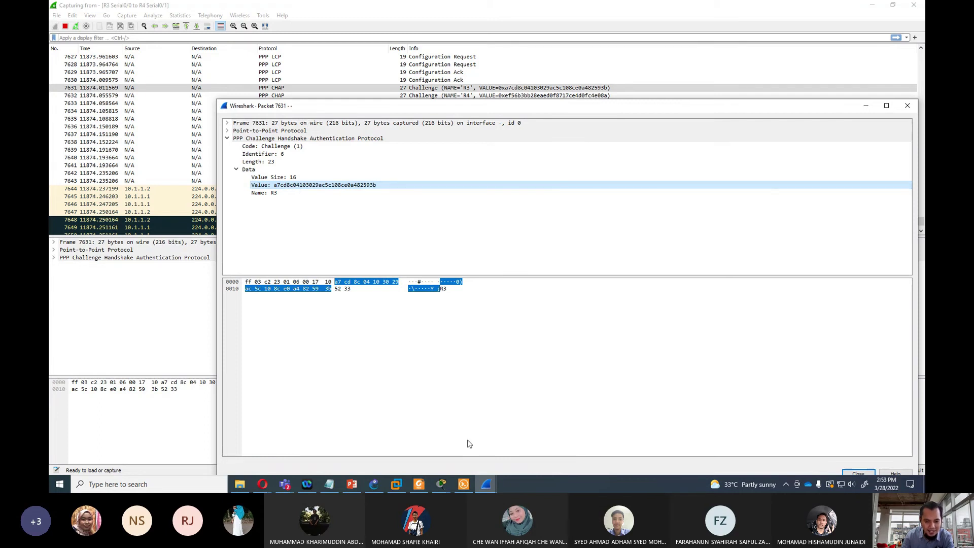
left_click(374, 486)
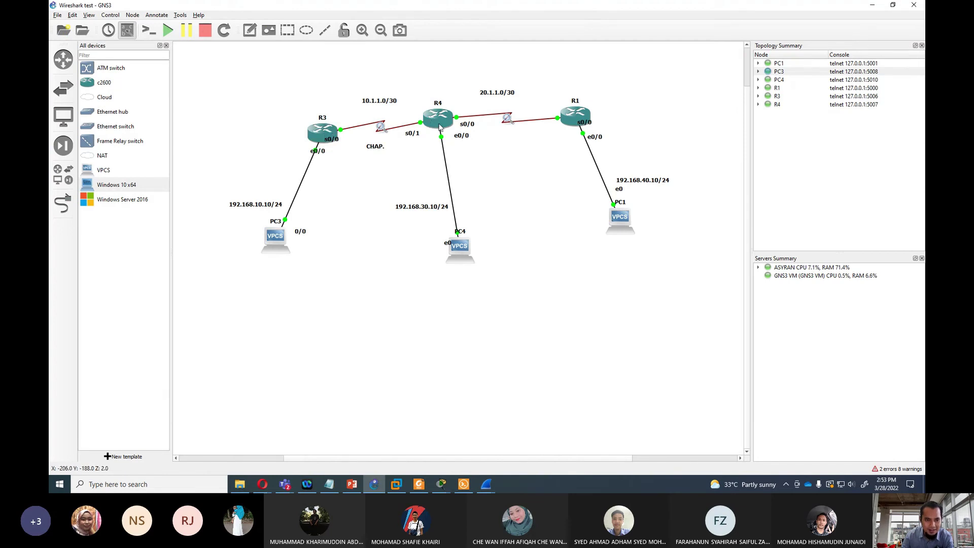
key("alt+Tab")
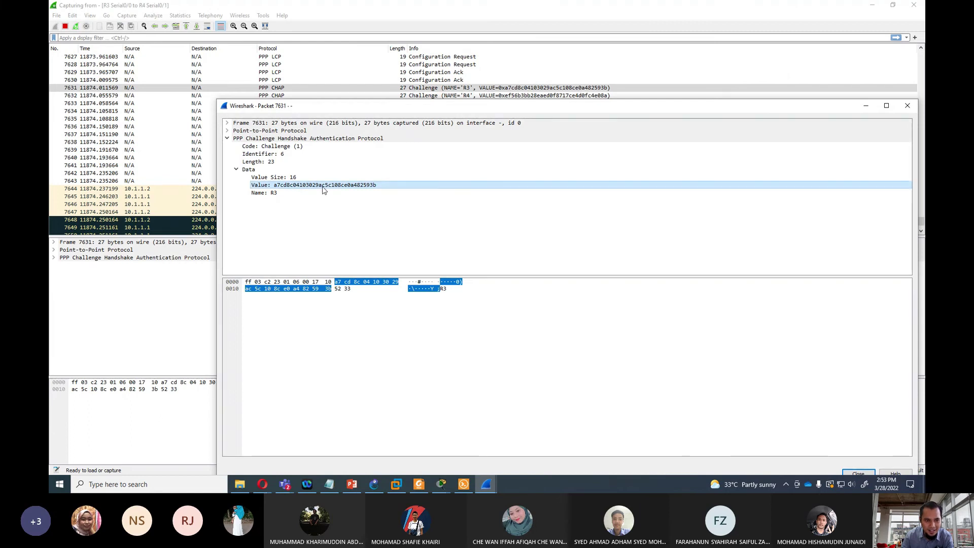
left_click(276, 193)
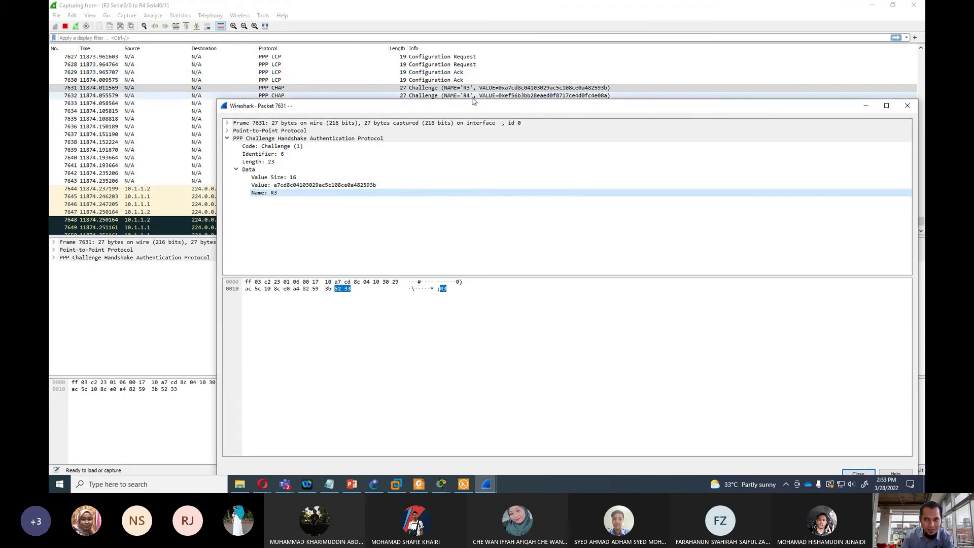
Step: Close the Challenge details and inspect the Value field of R4's CHAP Response packet in a separate window
left_click(901, 108)
left_click(494, 97)
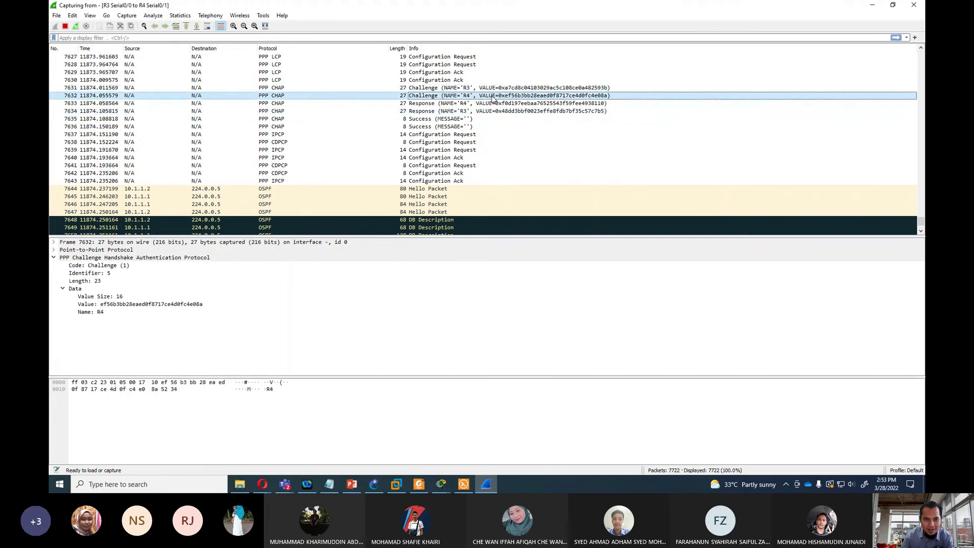
double_click(492, 104)
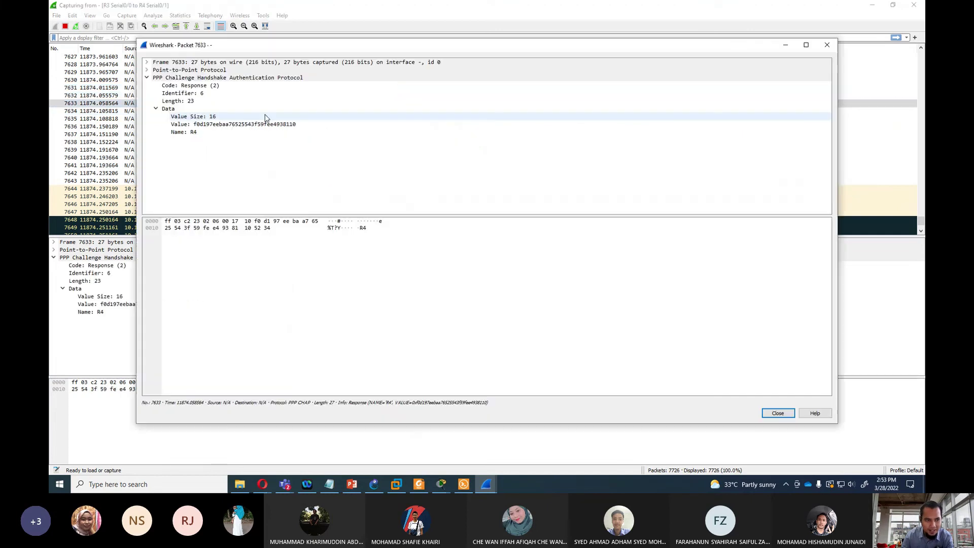
left_click(204, 124)
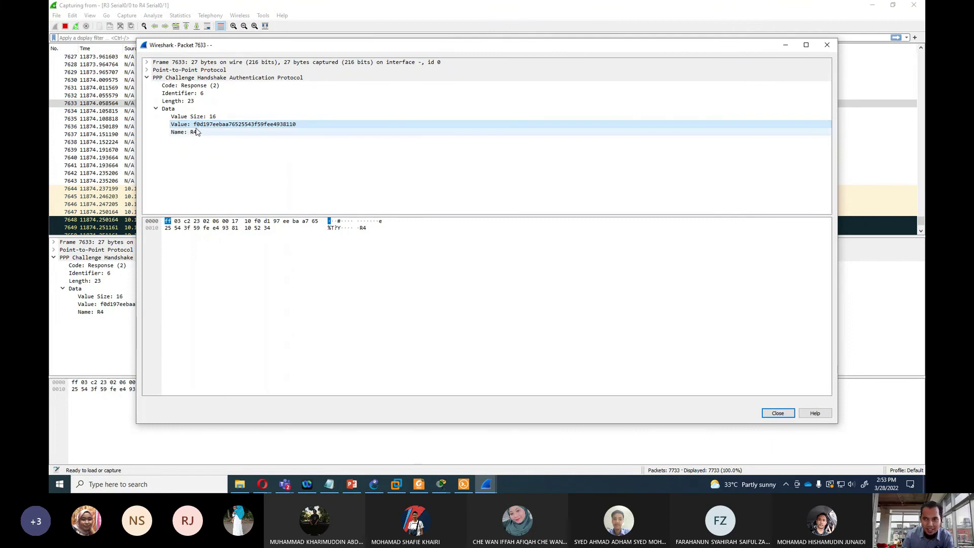
left_click(827, 45)
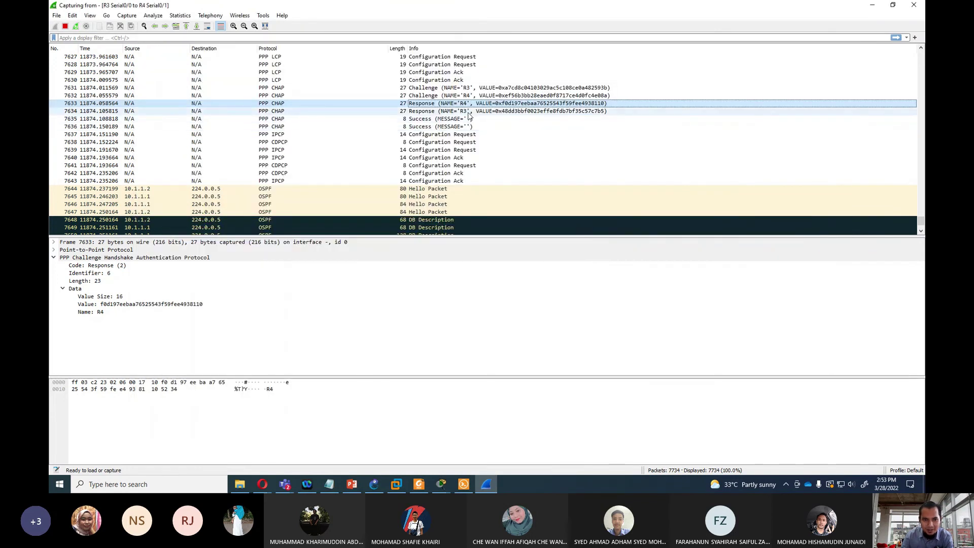
Step: Open the first CHAP Success packet and examine its expanded Frame, Point-to-Point Protocol and CHAP sections before closing it
double_click(419, 120)
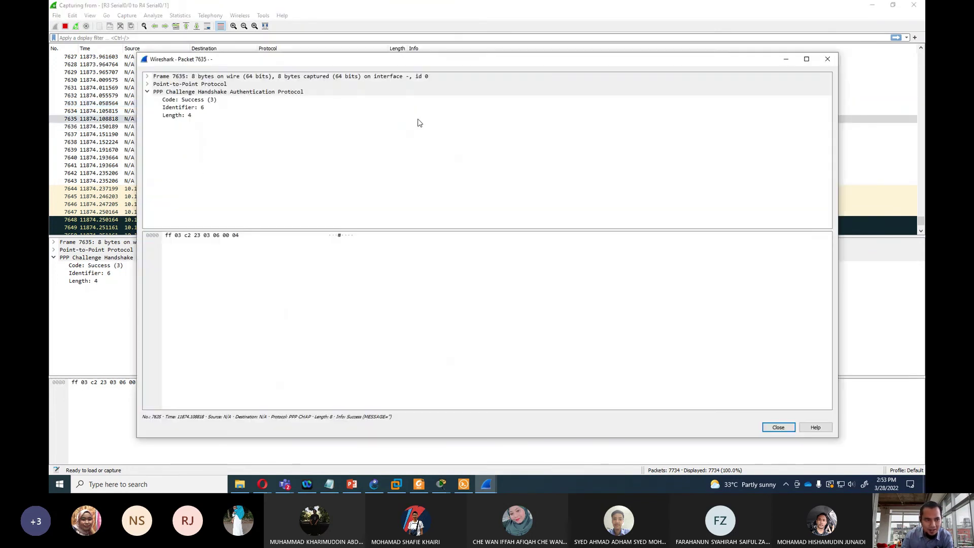
left_click(147, 84)
left_click(148, 77)
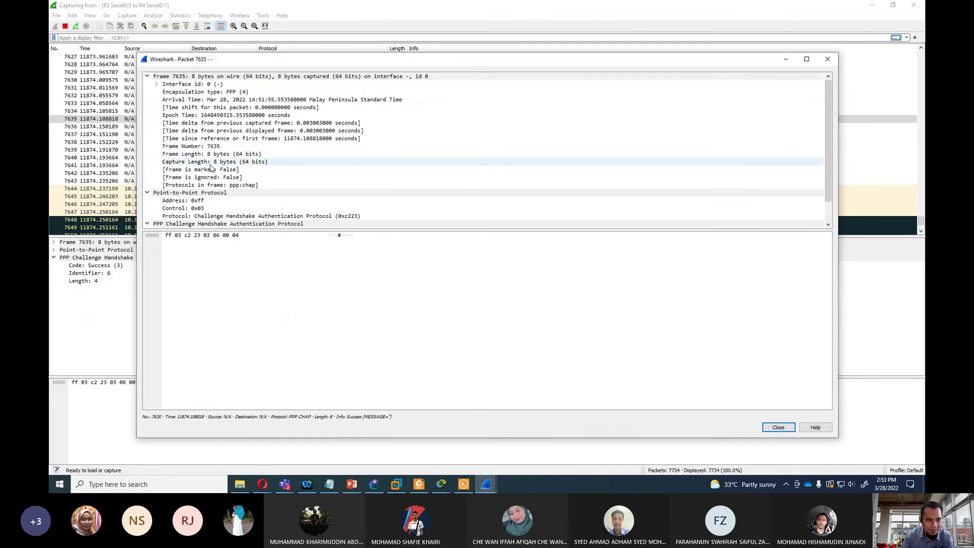
scroll(211, 168, "down", 2)
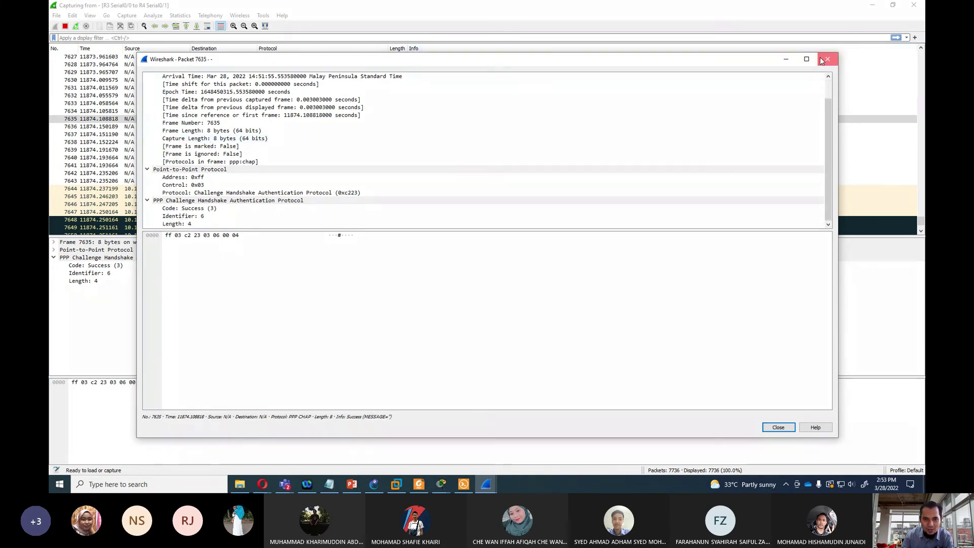
key("Escape")
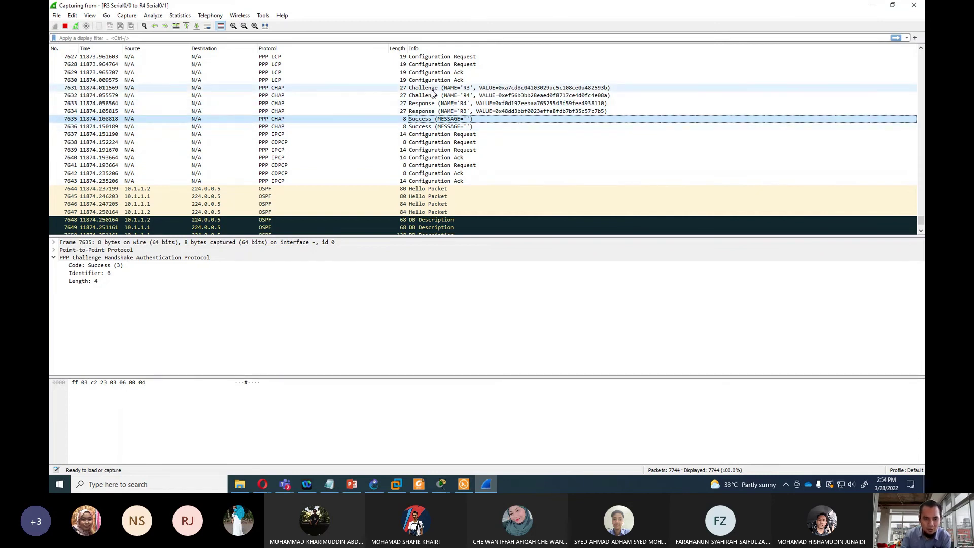
Step: Return to the GNS3 topology and briefly box-select the R3–R4 link area to point out where CHAP runs
scroll(482, 132, "down", 4)
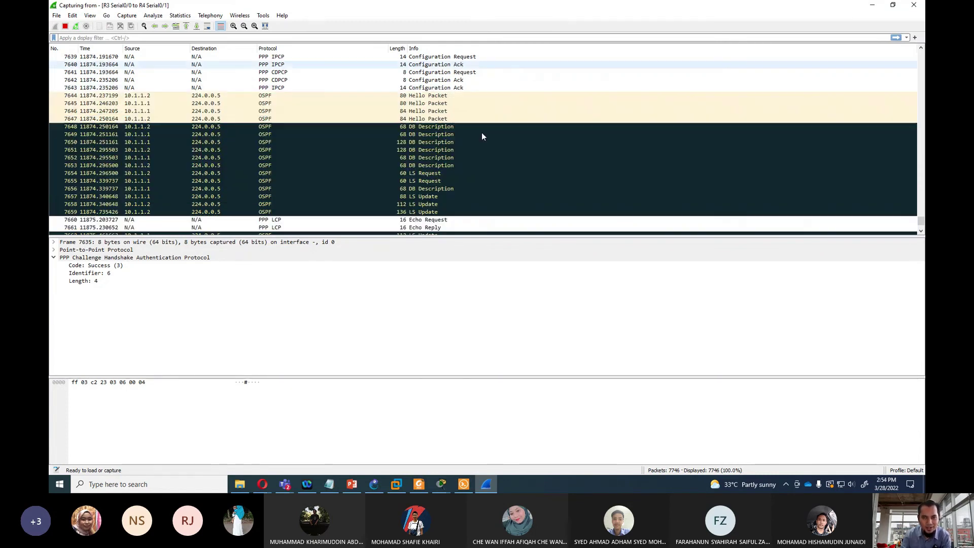
scroll(483, 133, "up", 6)
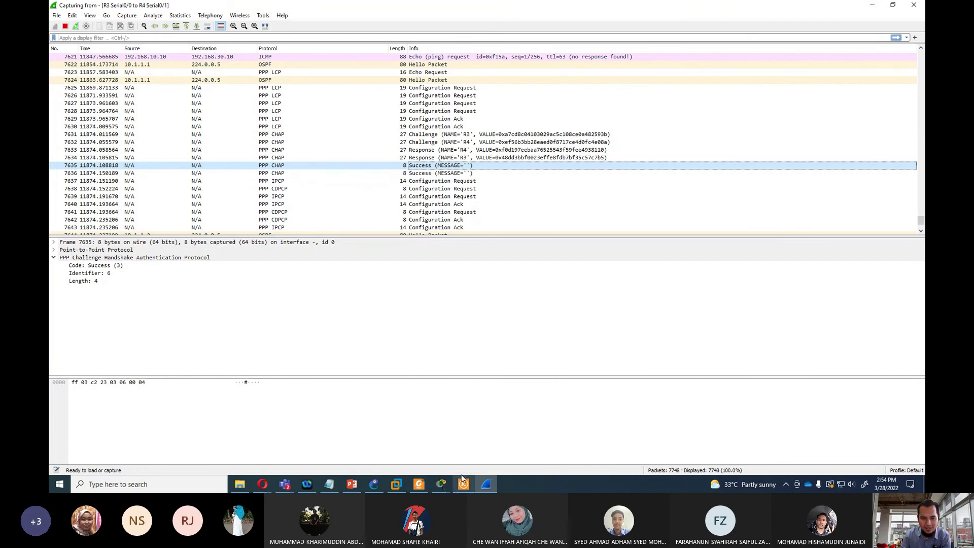
left_click(486, 482)
left_click(486, 482)
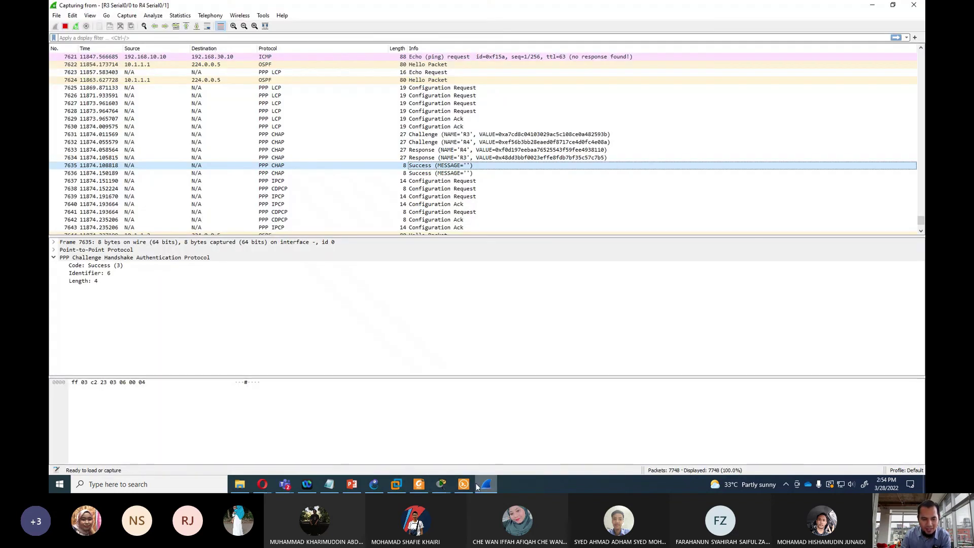
left_click(374, 485)
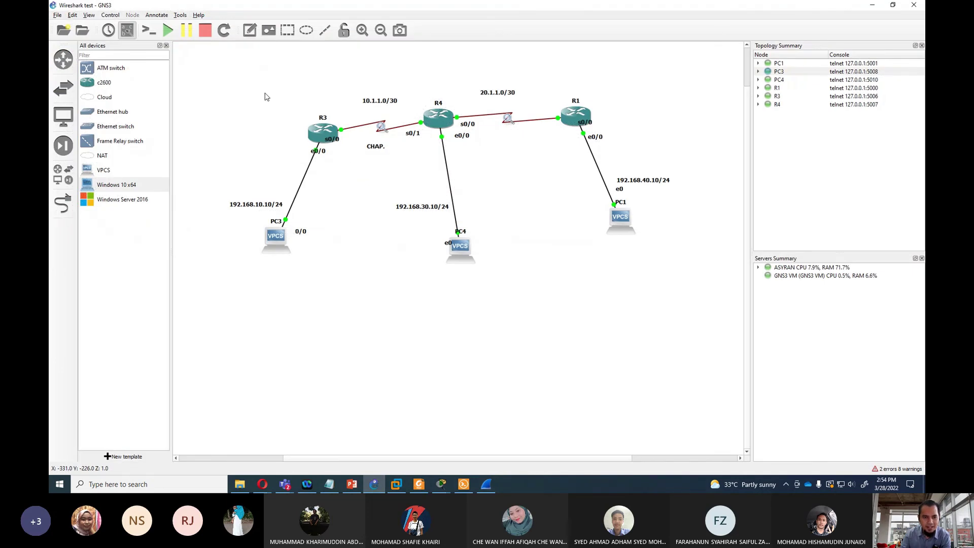
left_click_drag(275, 112, 440, 154)
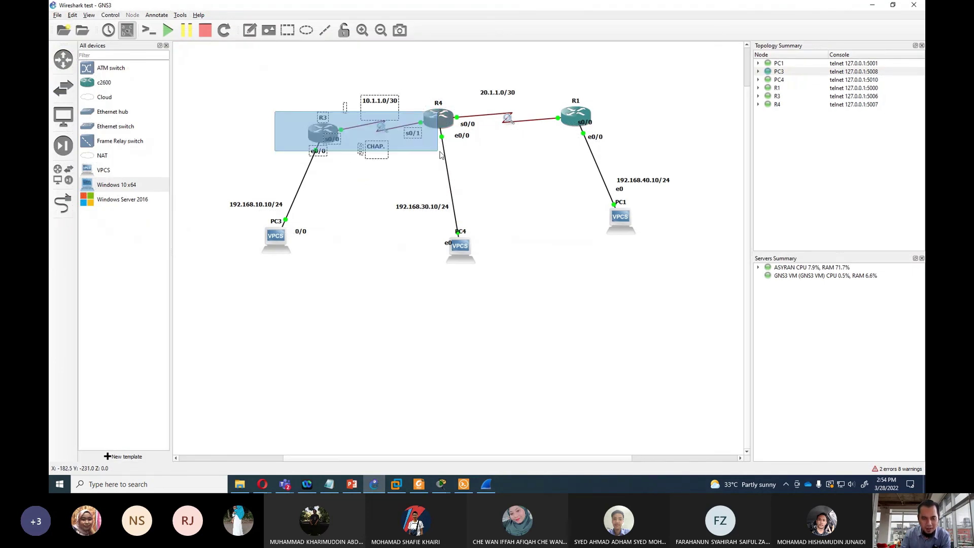
left_click(363, 120)
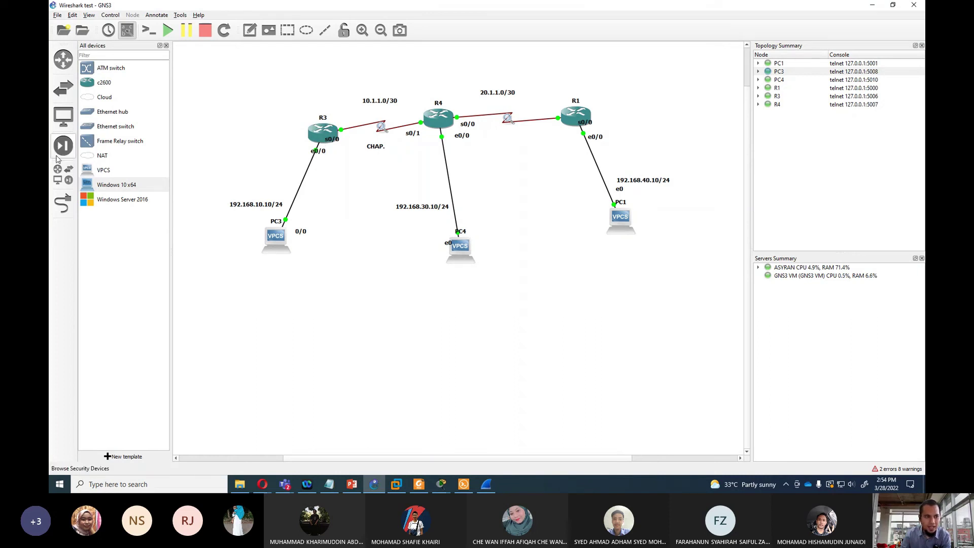
Step: Add a c2600 router to the topology above the 20.1.1.0/30 link between R4 and R1
left_click_drag(94, 89, 492, 62)
left_click(520, 129)
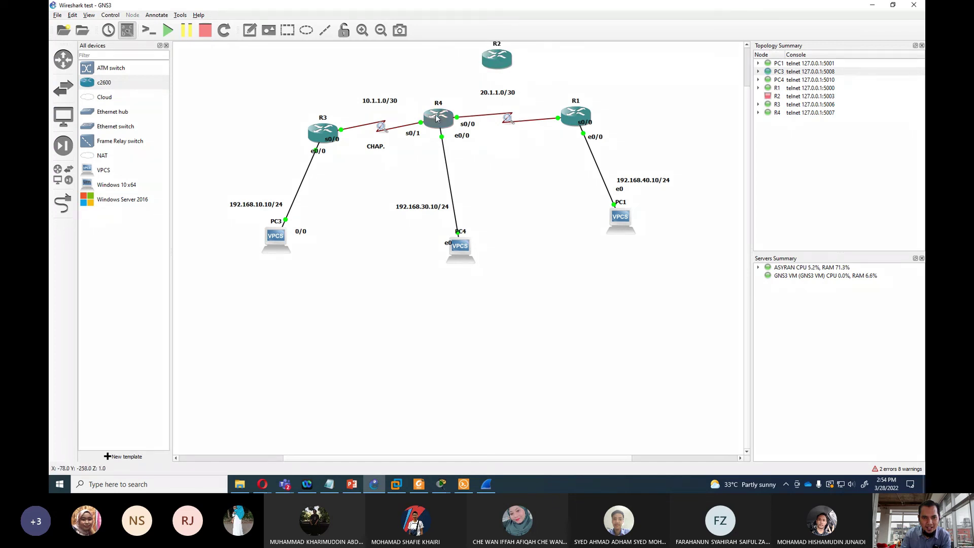
scroll(557, 109, "up", 2)
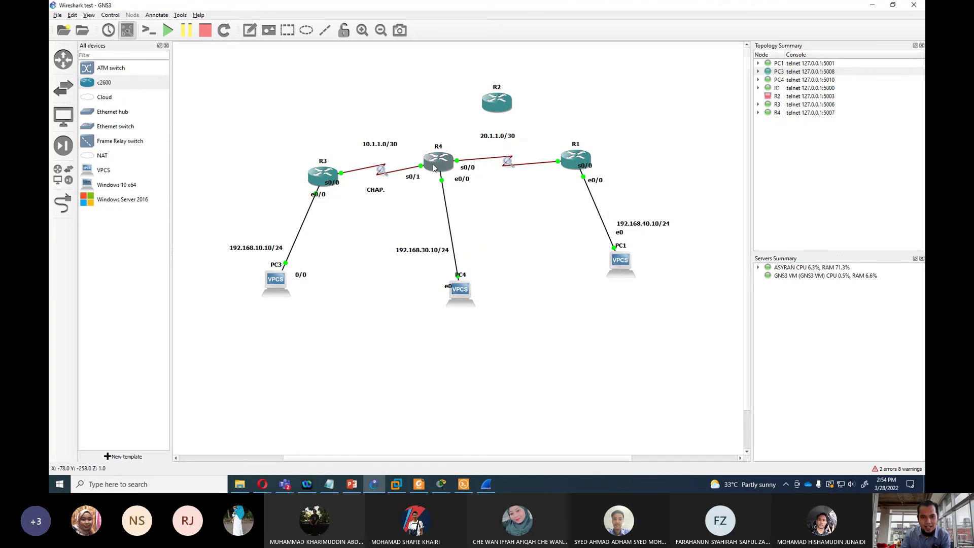
mouse_move(495, 105)
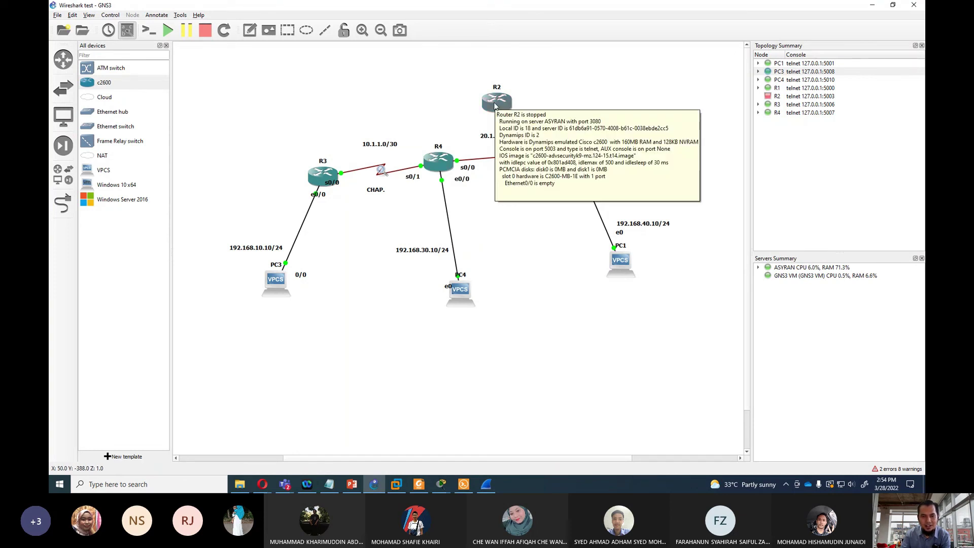
Step: Move router R2 above the 10.1.1.0/30 link between R3 and R4, and shift R3 slightly up to line up with R4
mouse_move(578, 160)
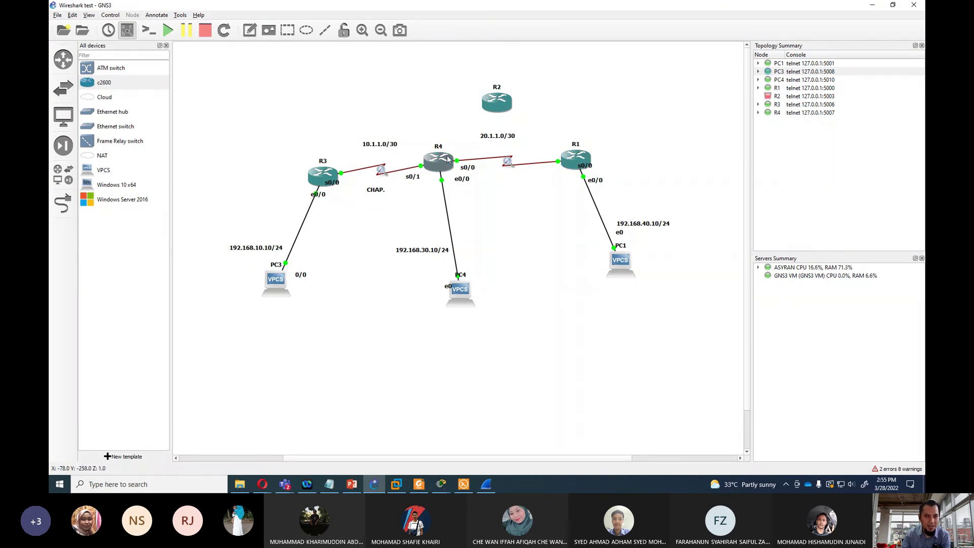
left_click_drag(504, 97, 378, 99)
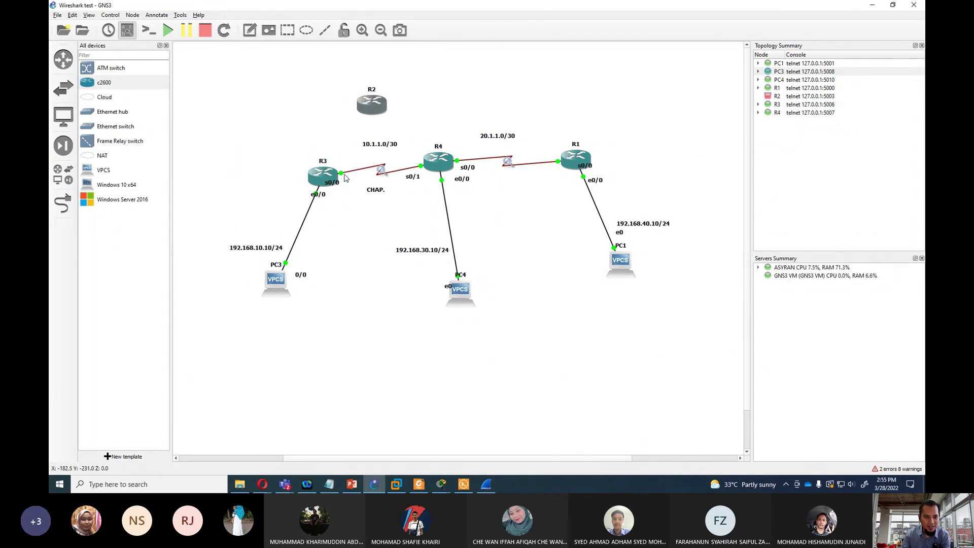
left_click_drag(323, 176, 314, 164)
left_click(400, 97)
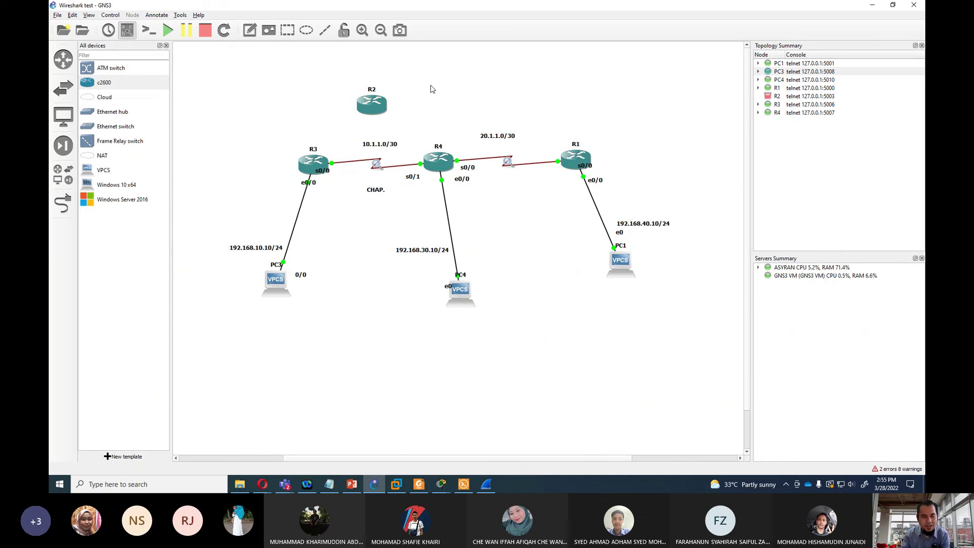
left_click_drag(380, 109, 383, 114)
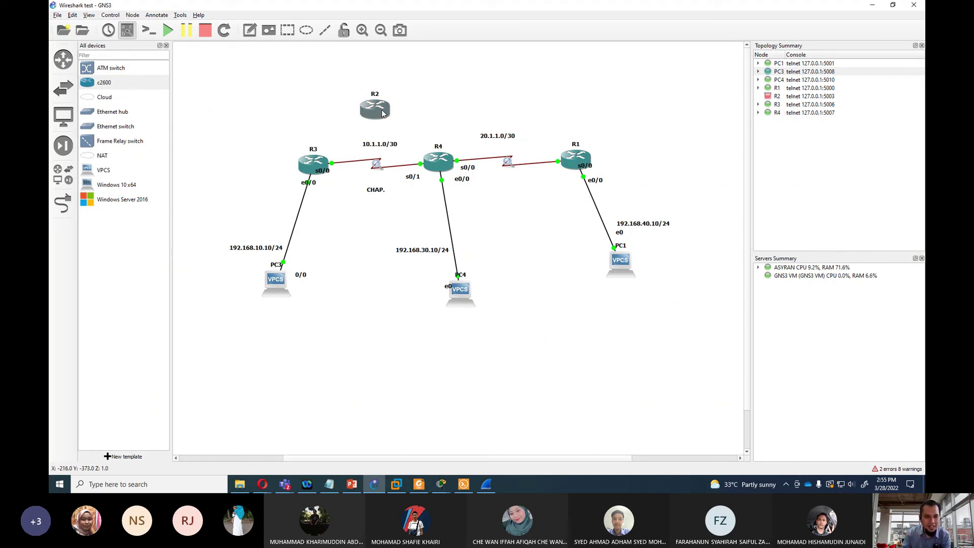
left_click(350, 130)
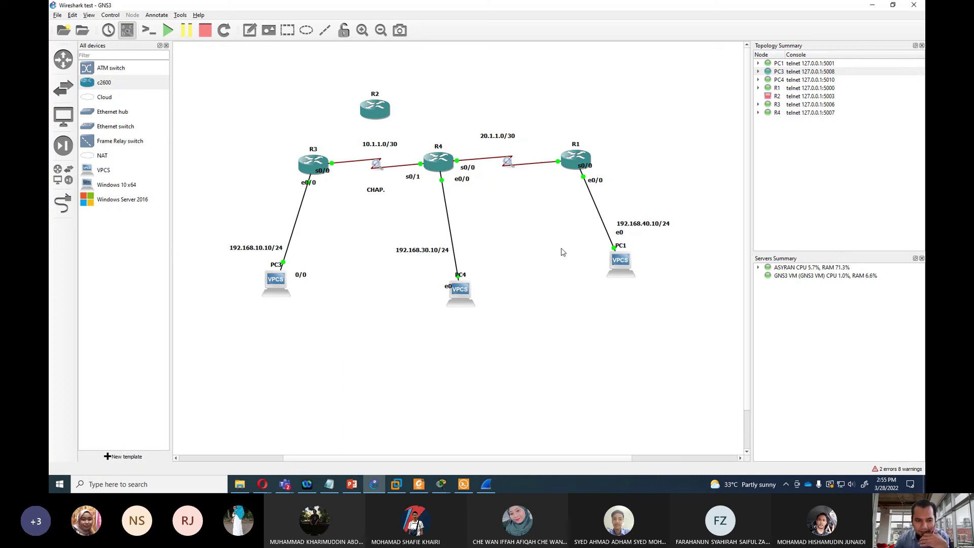
Step: Switch to the Wireshark capture of the R3–R4 link and inspect the Value field of R4's CHAP Challenge packet in a separate window
key("alt+Tab")
double_click(465, 145)
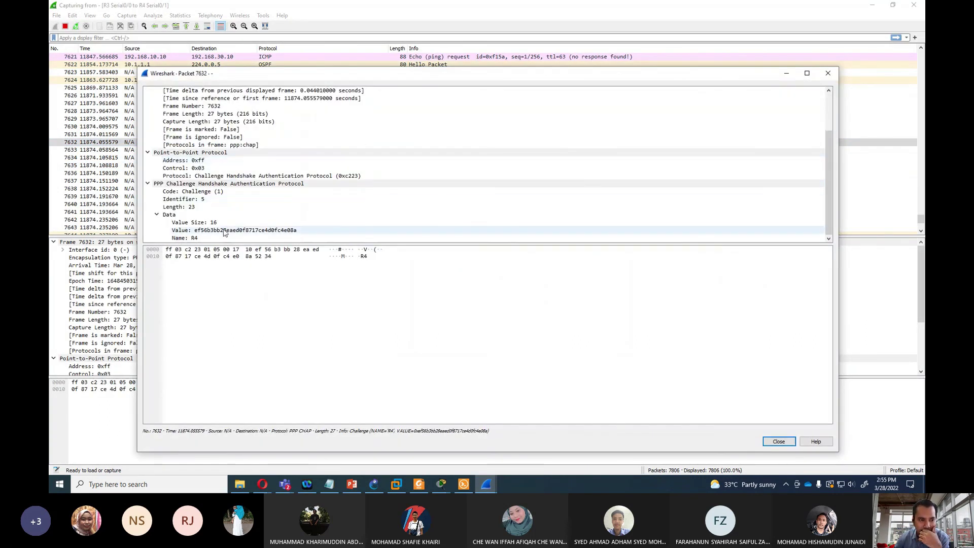
left_click(244, 231)
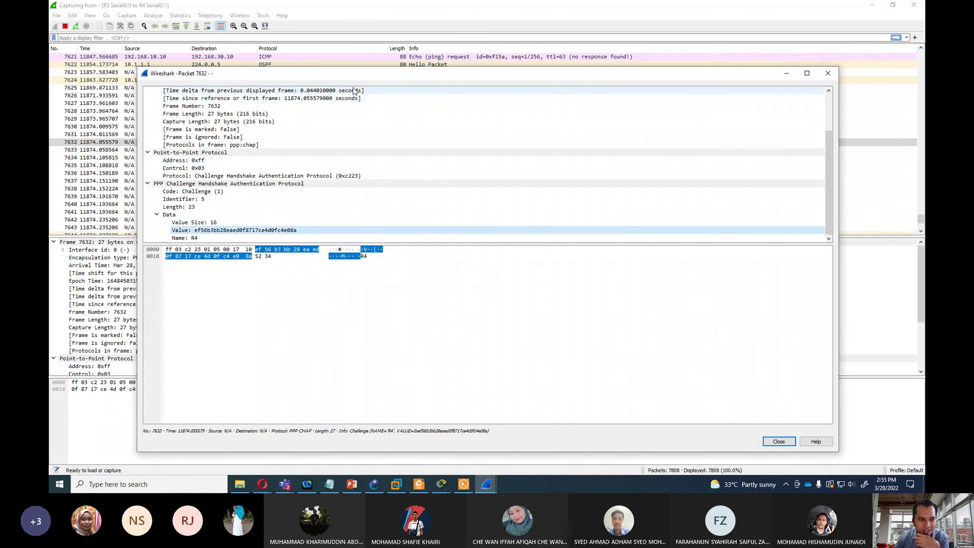
left_click(828, 74)
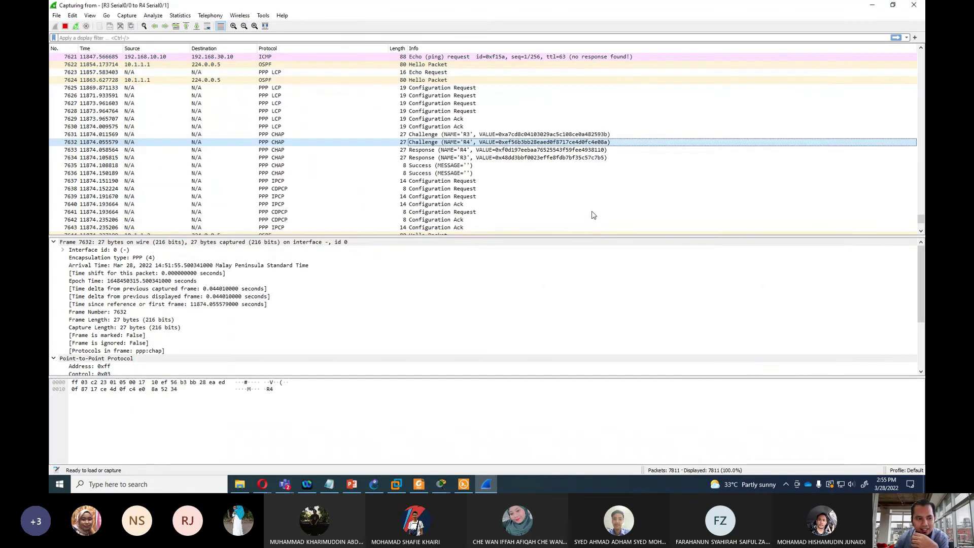
Step: Look past the CHAP exchange in the packet list and read the Challenge's Point-to-Point Protocol and CHAP details, including its Data fields
scroll(594, 215, "down", 11)
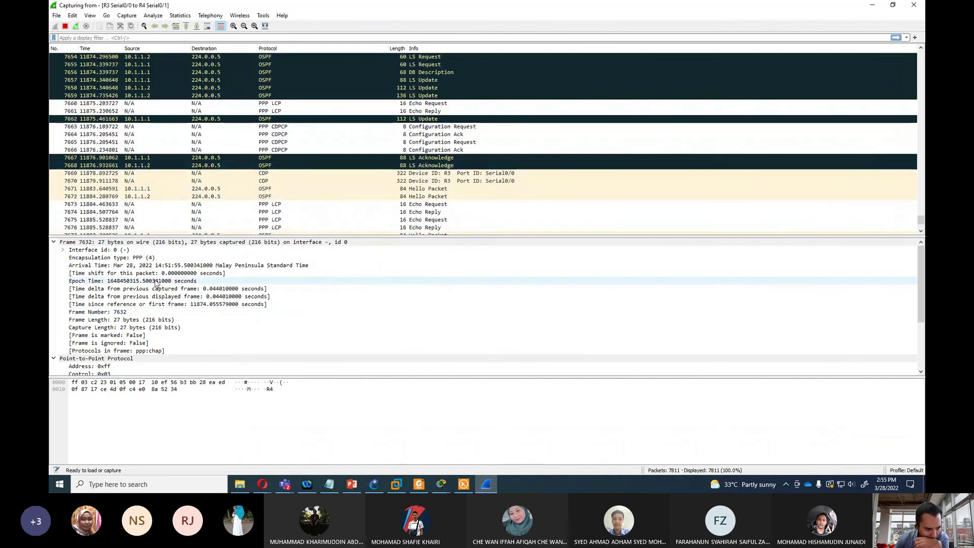
scroll(155, 284, "down", 3)
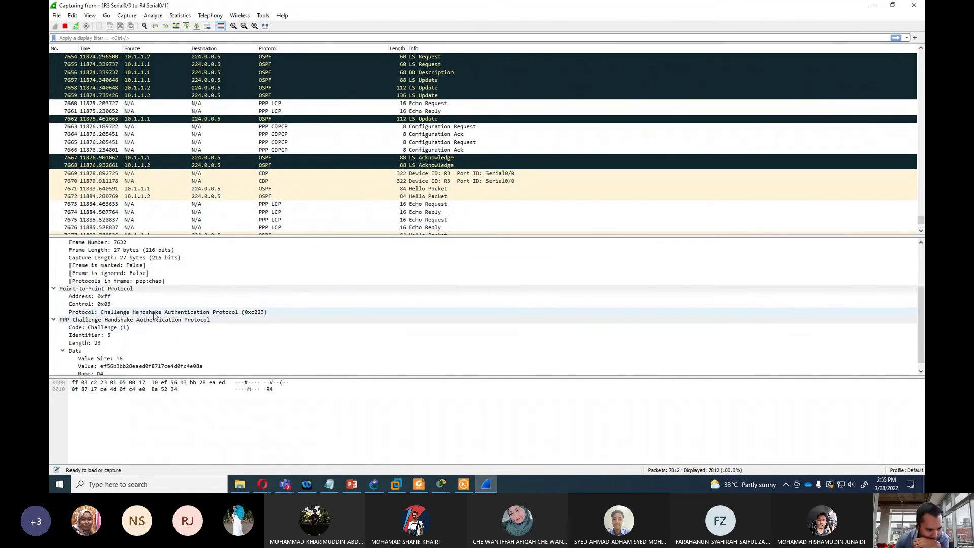
scroll(155, 316, "down", 1)
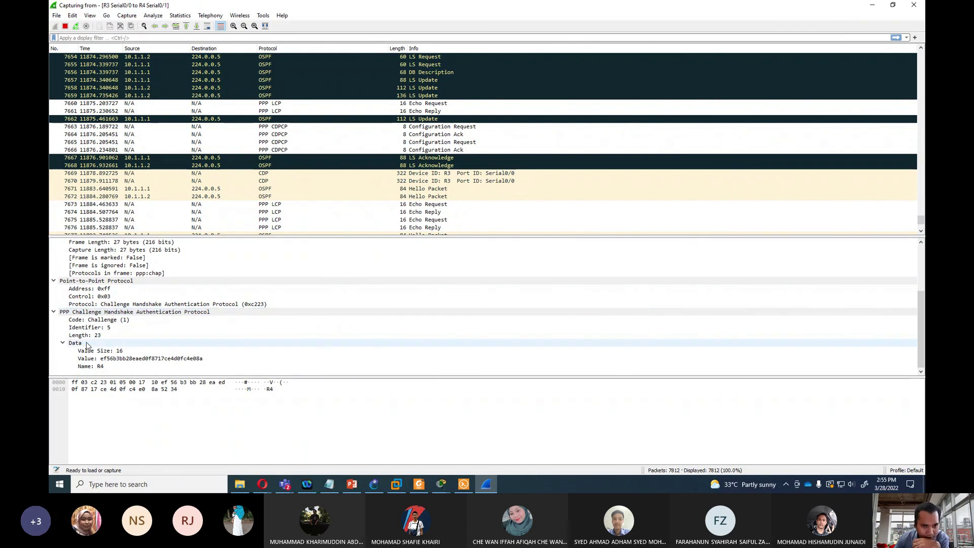
Step: Open IPCP Configuration Ack packet 7643, examine its expanded PPP IP Control Protocol options and IP Address, and close it
scroll(473, 147, "up", 6)
double_click(444, 112)
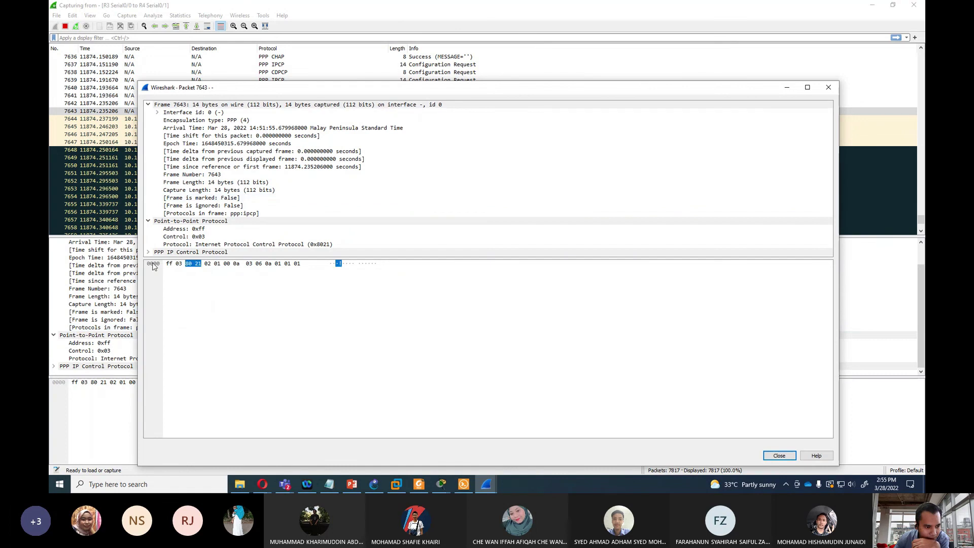
left_click(148, 252)
scroll(231, 244, "down", 2)
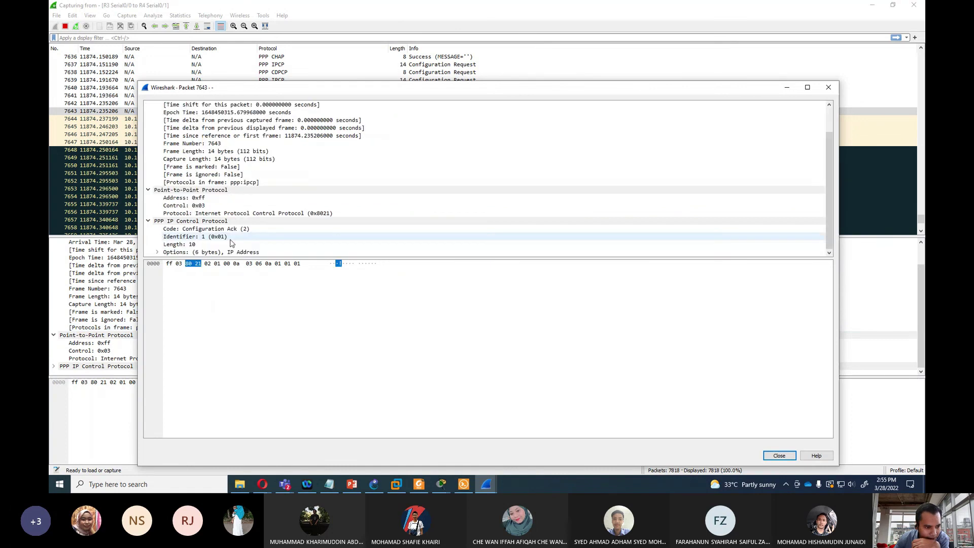
left_click(156, 252)
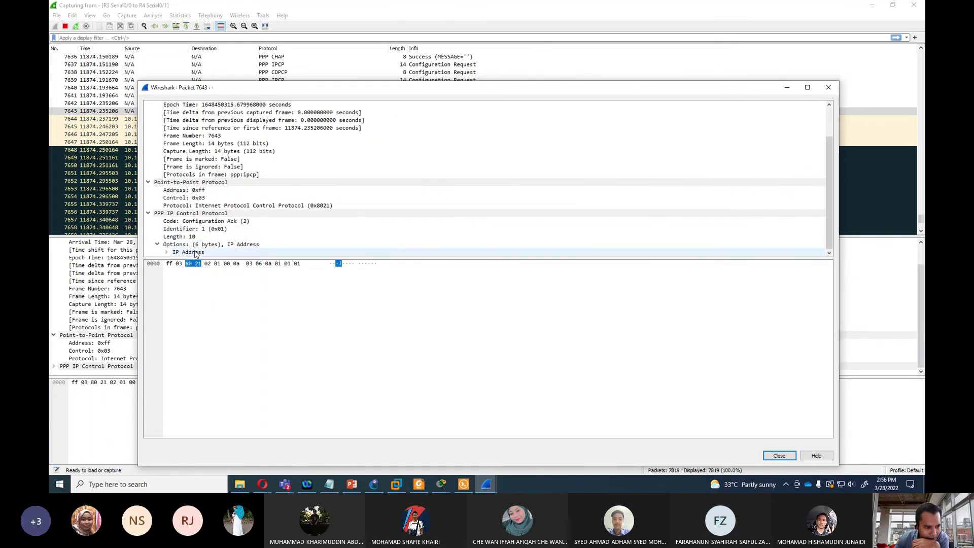
scroll(170, 253, "up", 2)
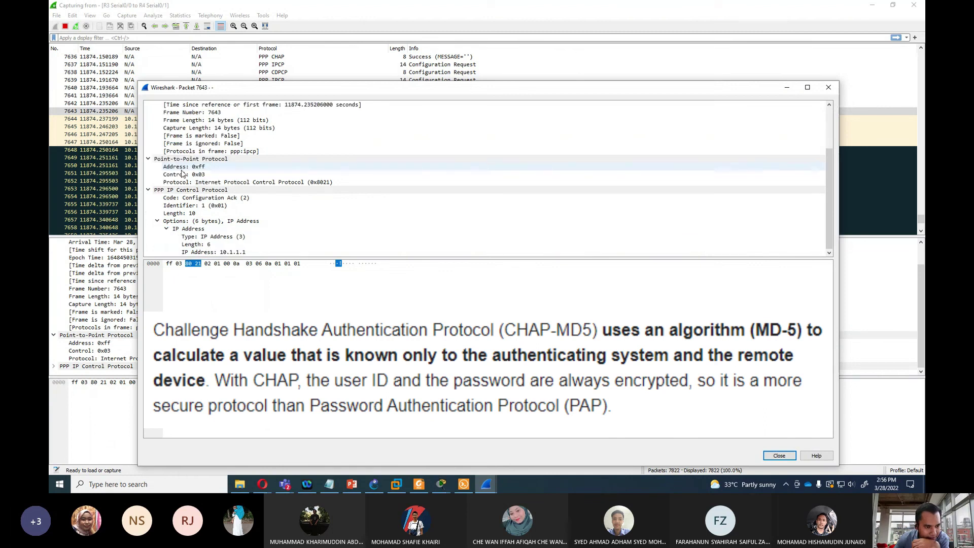
left_click(828, 87)
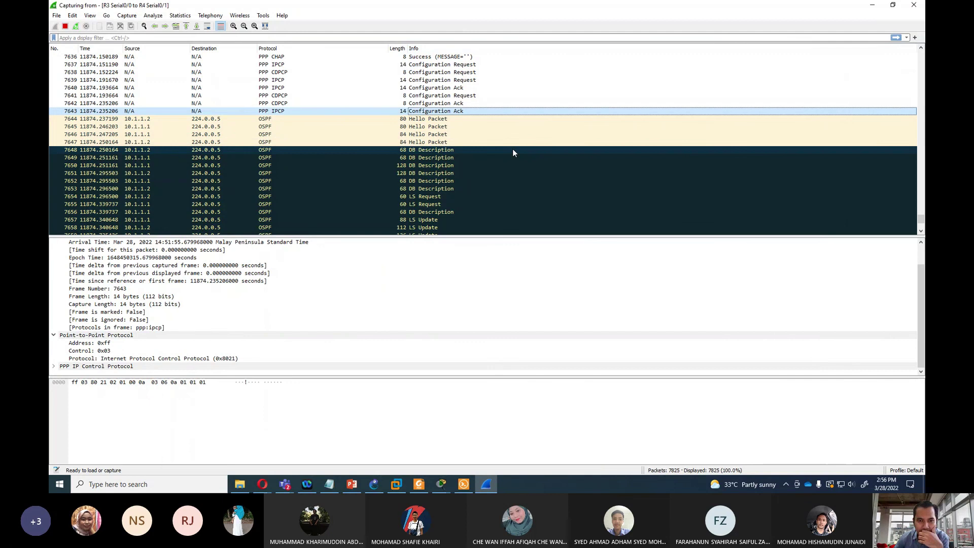
Step: Stop the R3–R4 capture and quit Wireshark without saving the captured packets, returning to the GNS3 topology
scroll(512, 148, "up", 5)
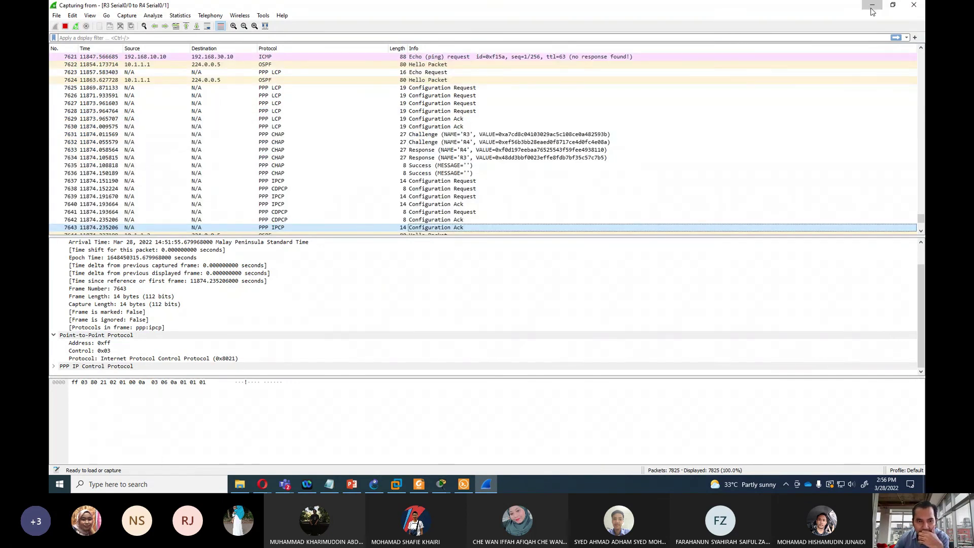
left_click(906, 11)
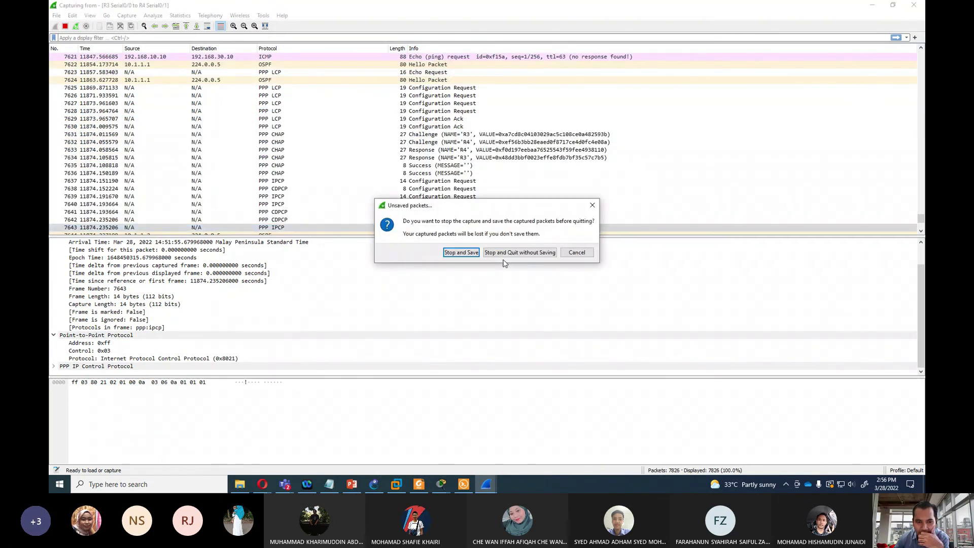
left_click(461, 252)
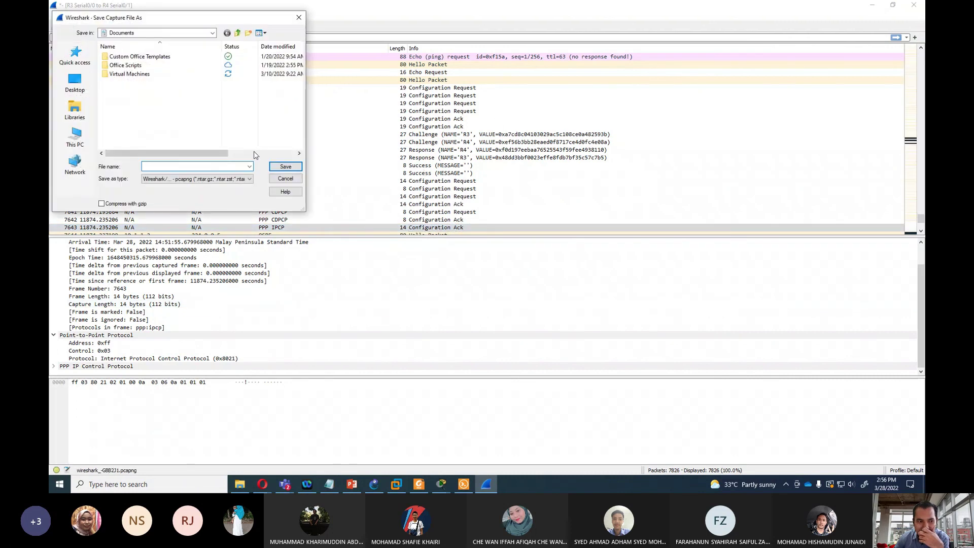
left_click(285, 179)
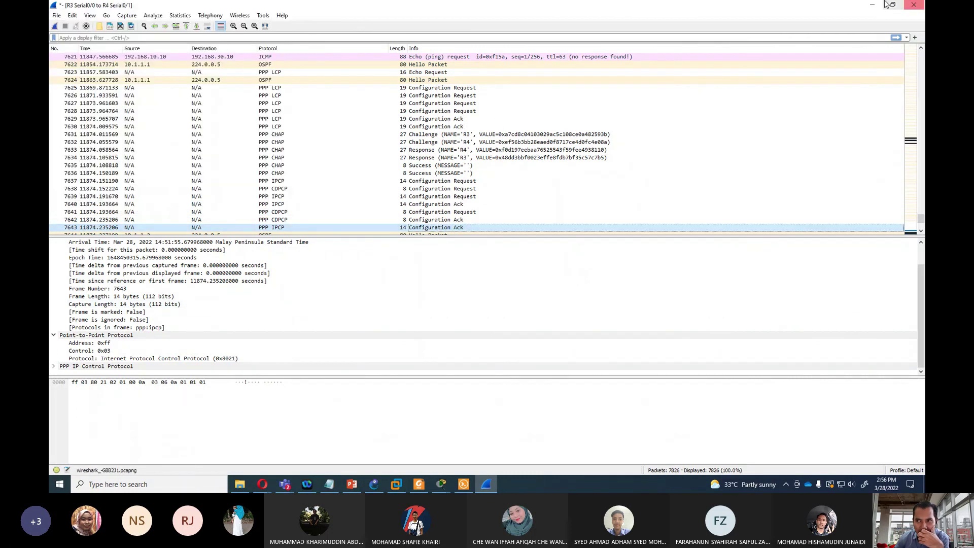
left_click(913, 5)
left_click(513, 253)
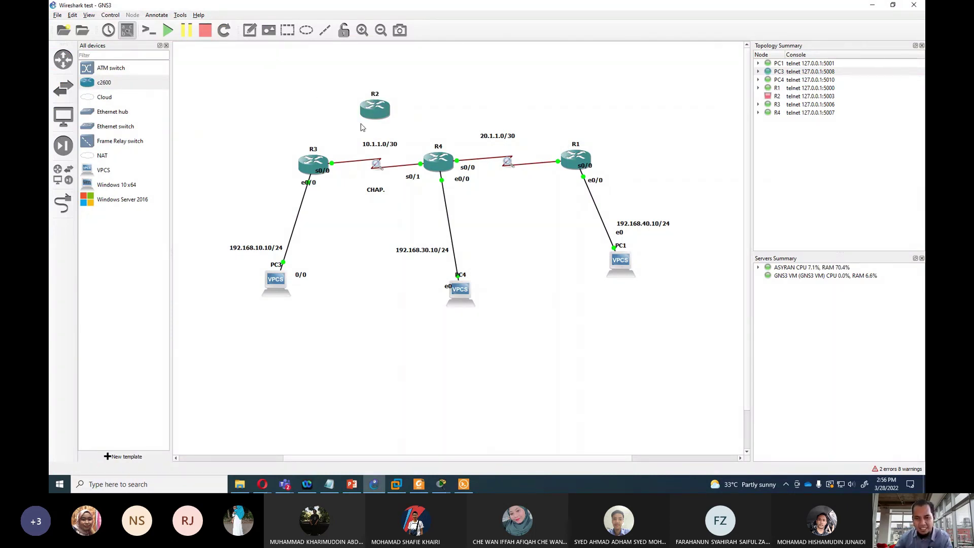
mouse_move(385, 117)
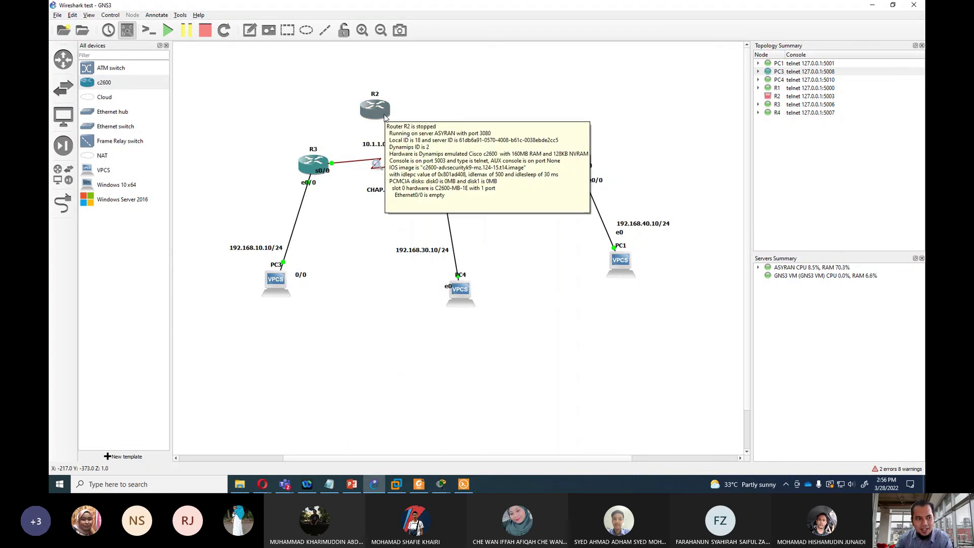